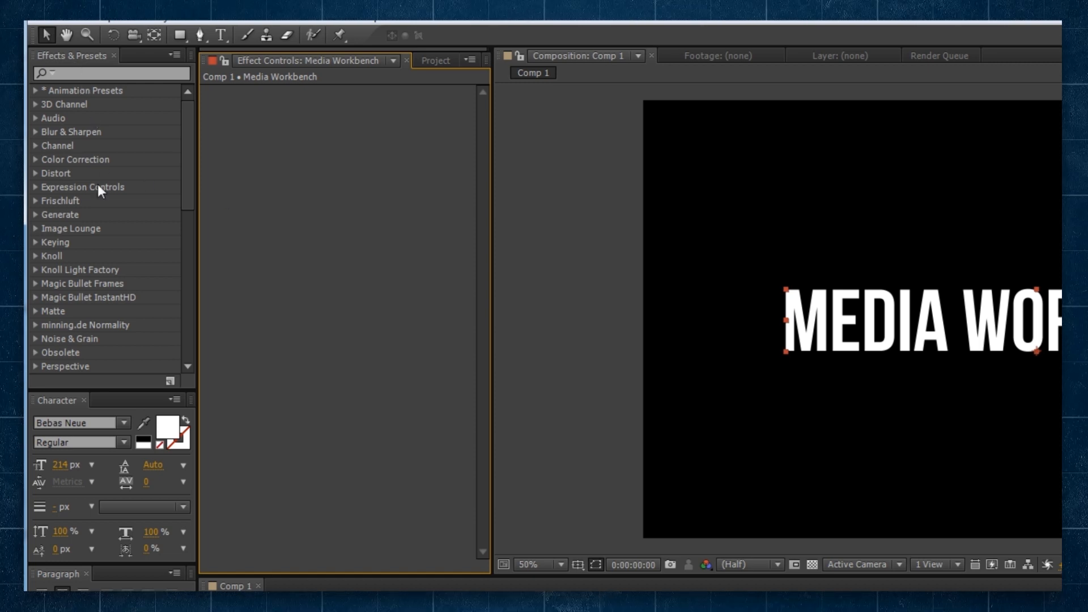
Apply the Set Channels effect to the Media Workbench text layer and set its alpha to source 4's Full.
left_click(200, 18)
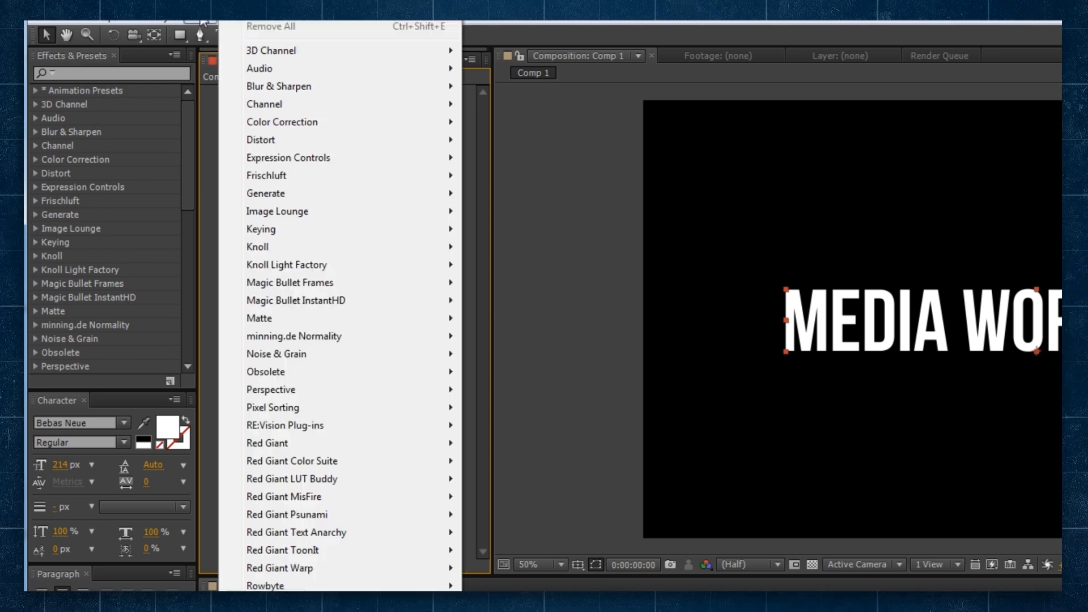
left_click(194, 106)
left_click(35, 145)
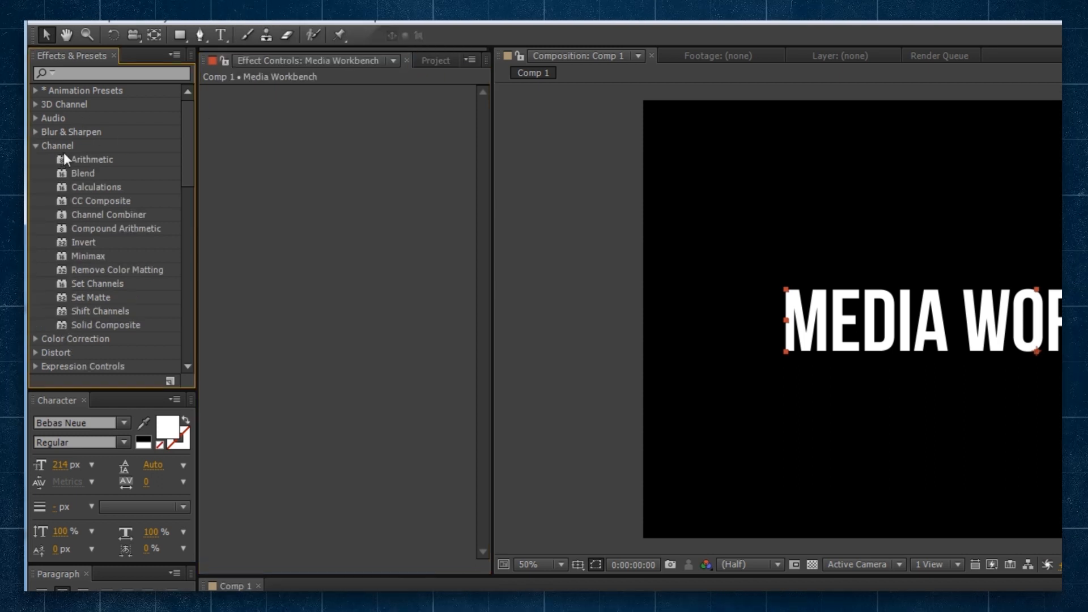
left_click(87, 284)
double_click(86, 285)
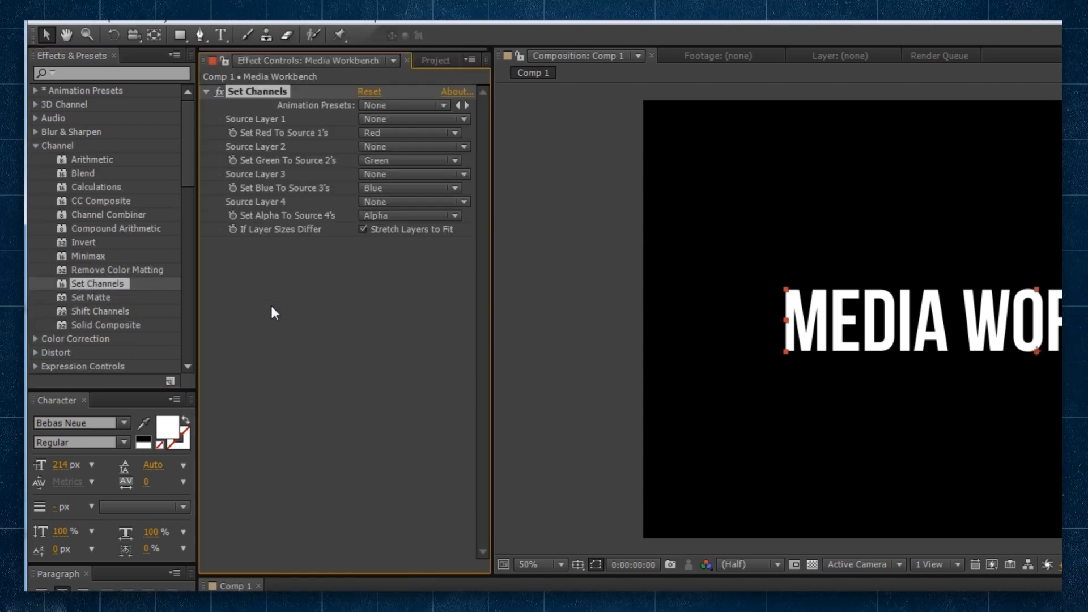
left_click(394, 217)
left_click(422, 376)
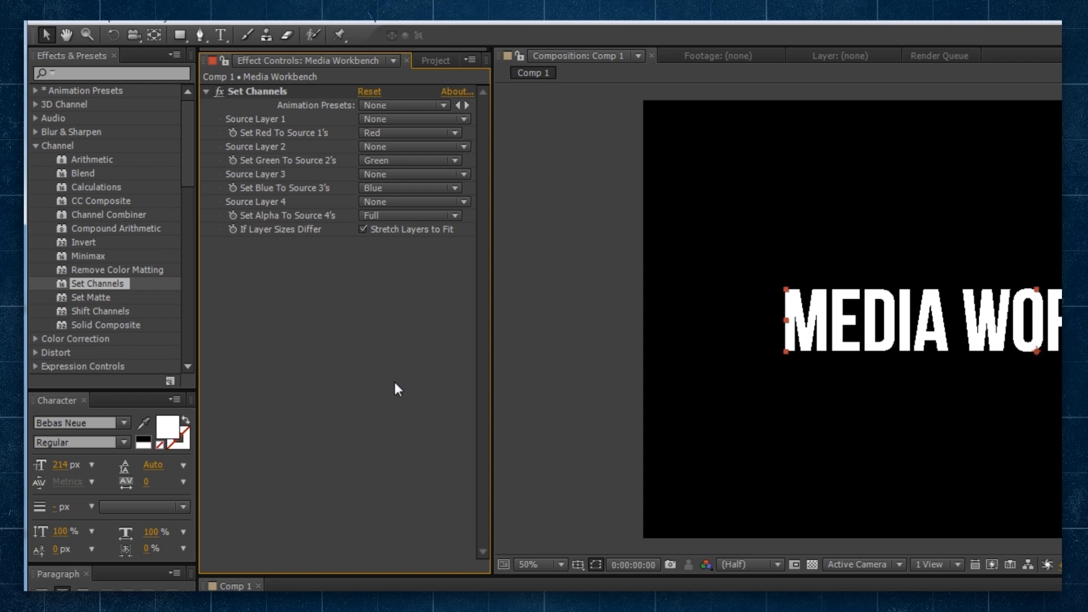
Add two Calculations effects below Set Channels and set the first one's input channel to Alpha.
left_click_drag(88, 194, 297, 294)
left_click_drag(94, 188, 229, 244)
left_click(250, 227)
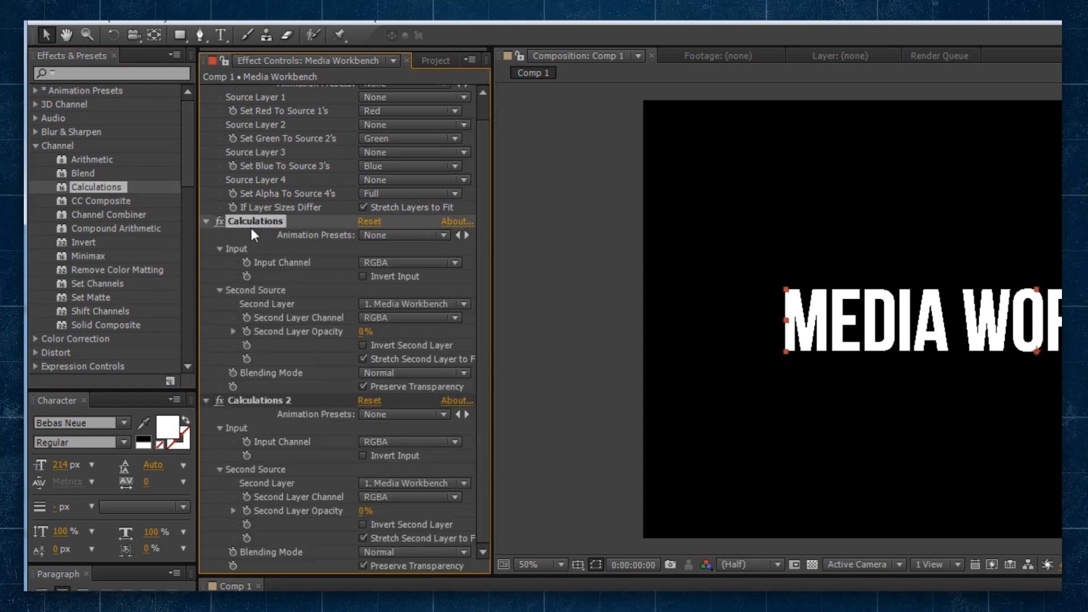
left_click(400, 264)
left_click(416, 366)
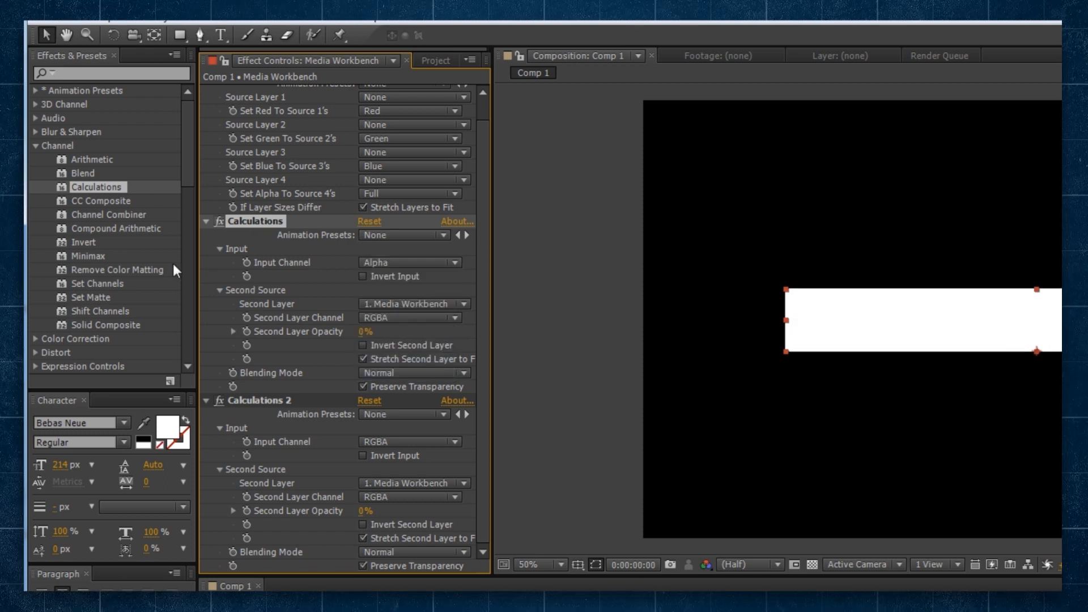
Insert a CC Composite effect between the two Calculations effects and set Composite Original to Stencil Alpha.
left_click_drag(81, 205, 323, 394)
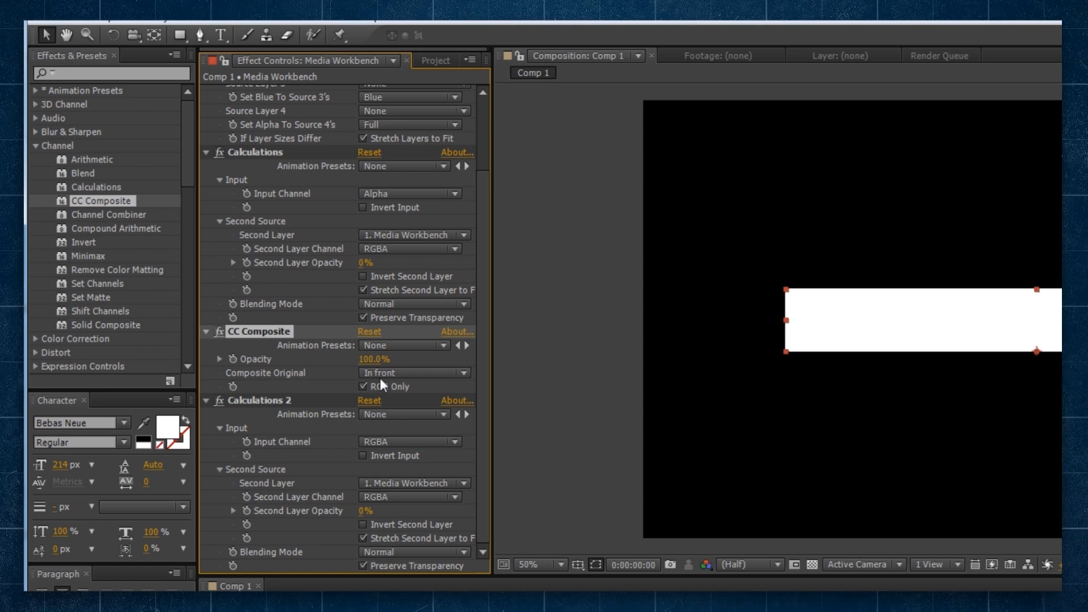
left_click(430, 373)
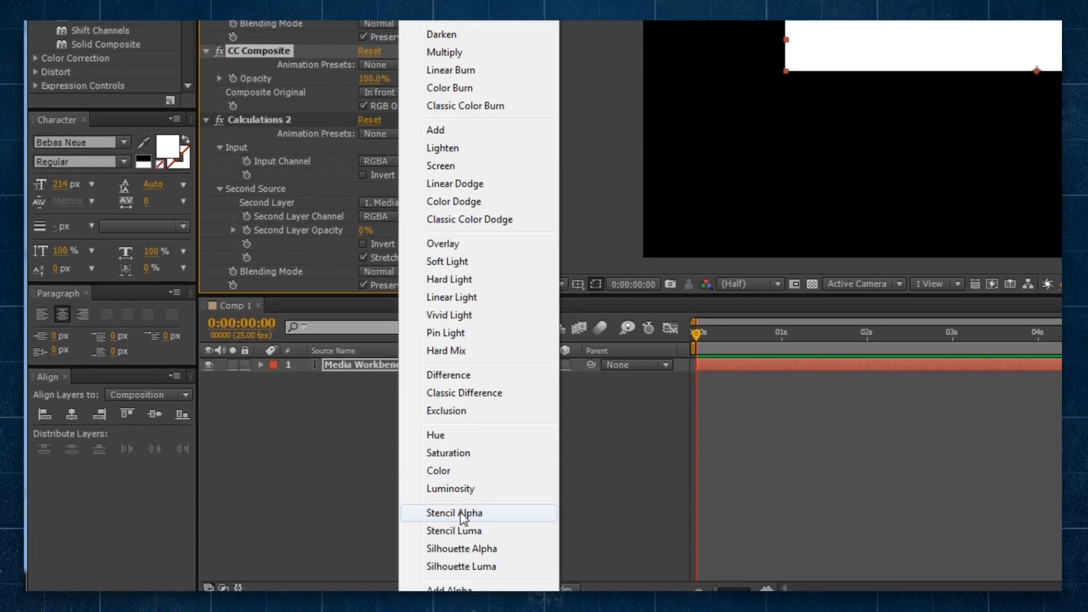
left_click(462, 513)
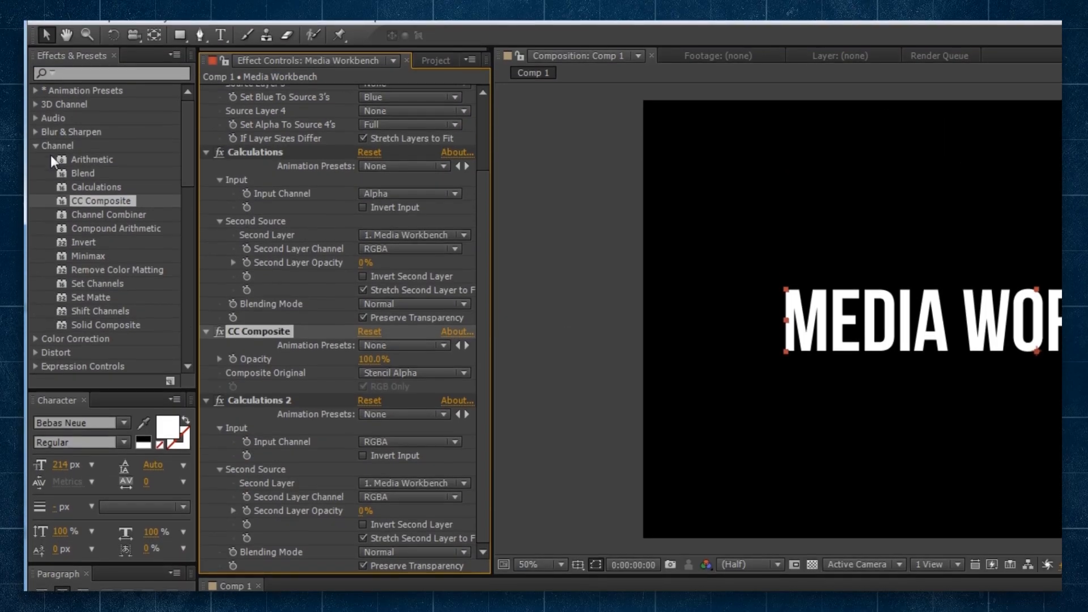
Insert a Fill effect between the first Calculations effect and CC Composite.
left_click(36, 146)
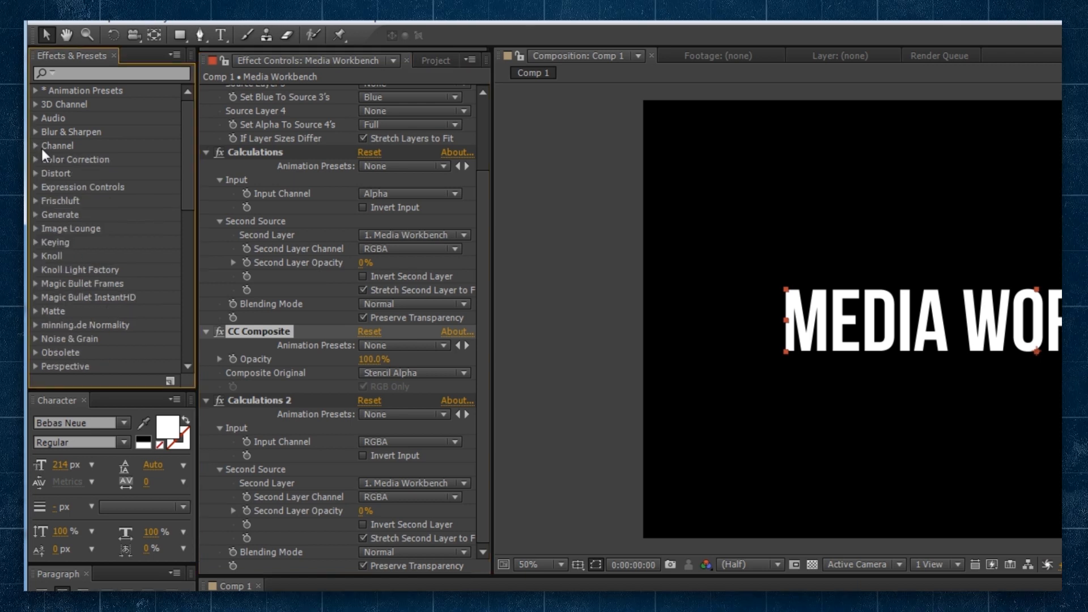
left_click(35, 215)
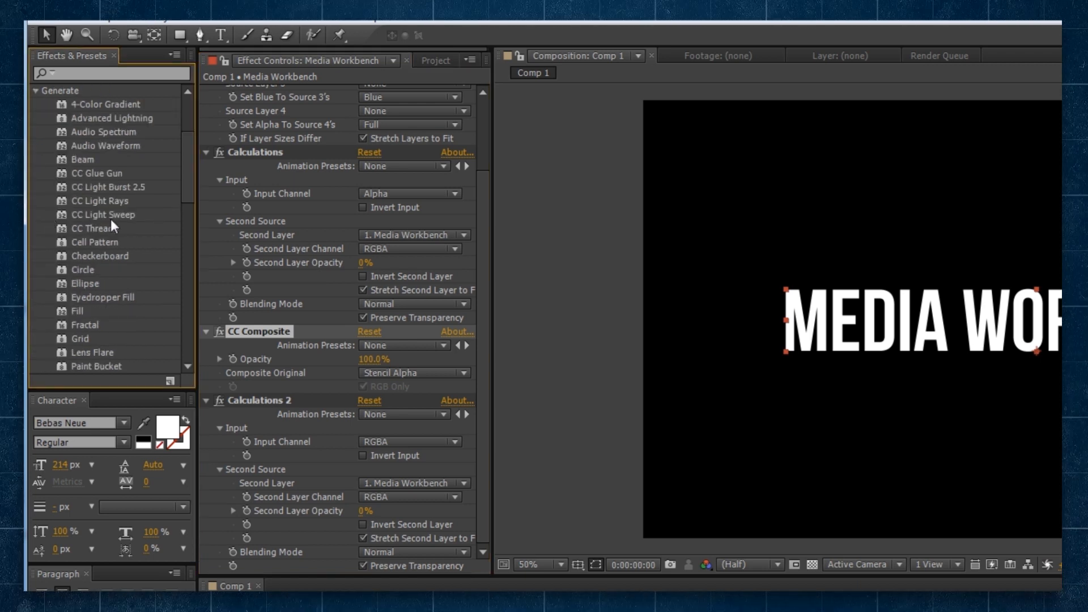
left_click_drag(77, 311, 284, 304)
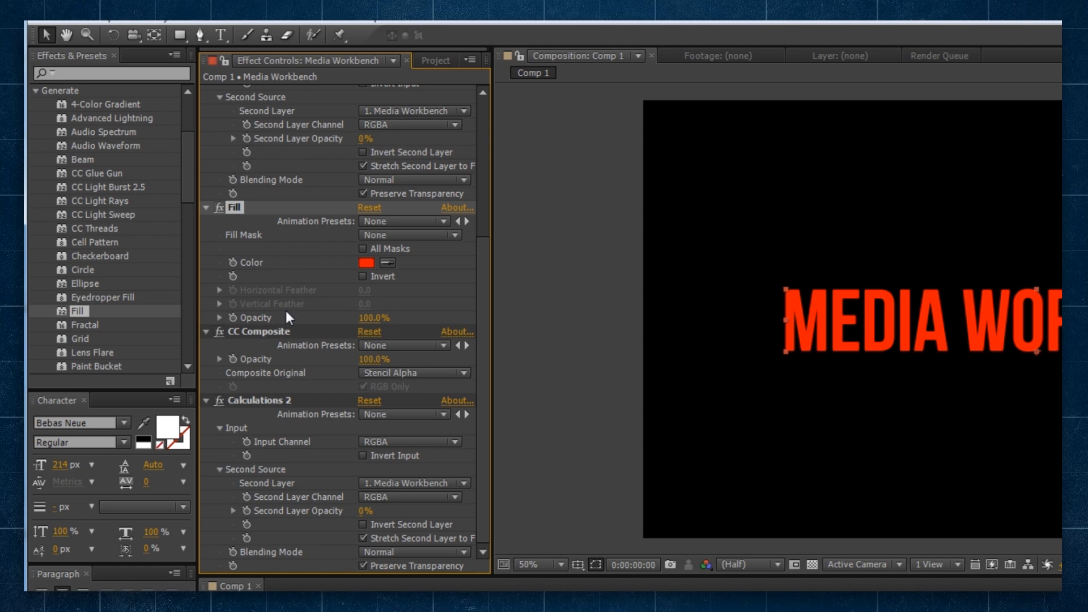
Insert a Transform effect between Fill and CC Composite, and add a second Transform at the end of the effect stack.
scroll(86, 202, "up", 3)
left_click(36, 200)
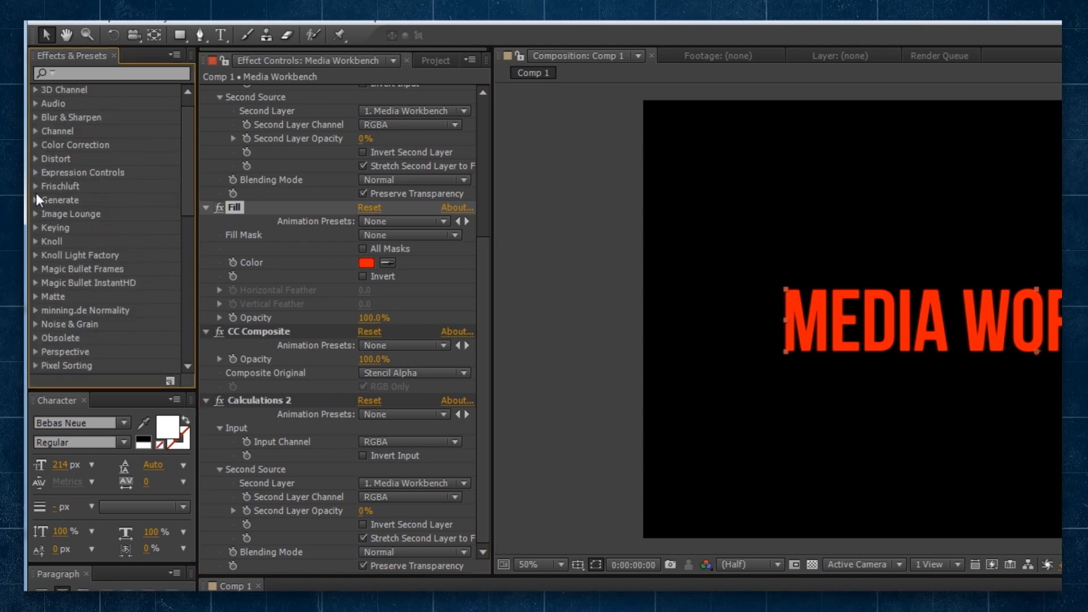
left_click(35, 158)
scroll(110, 295, "down", 6)
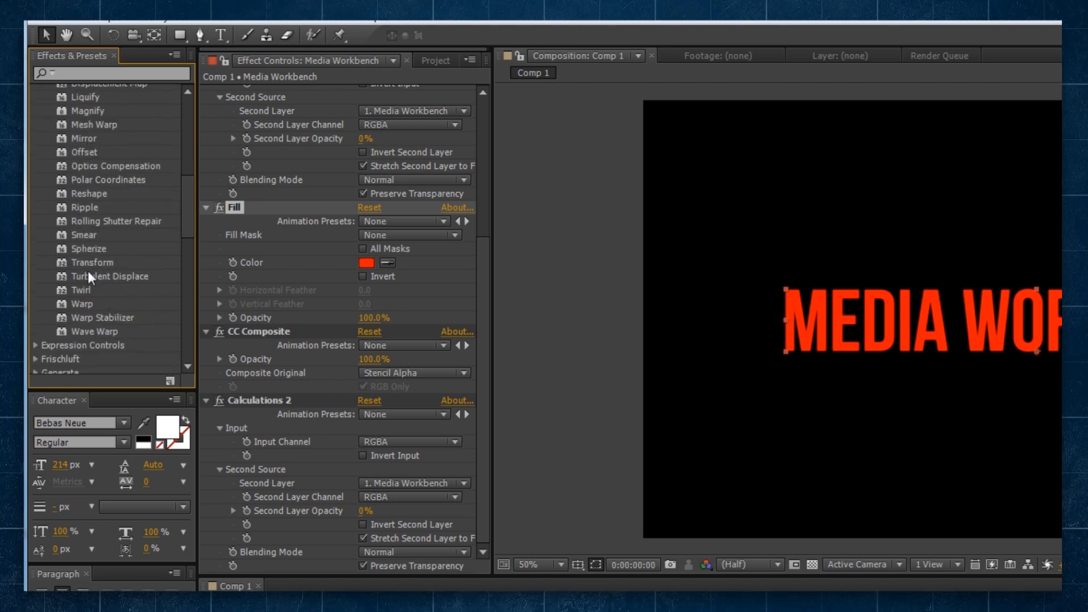
left_click(90, 261)
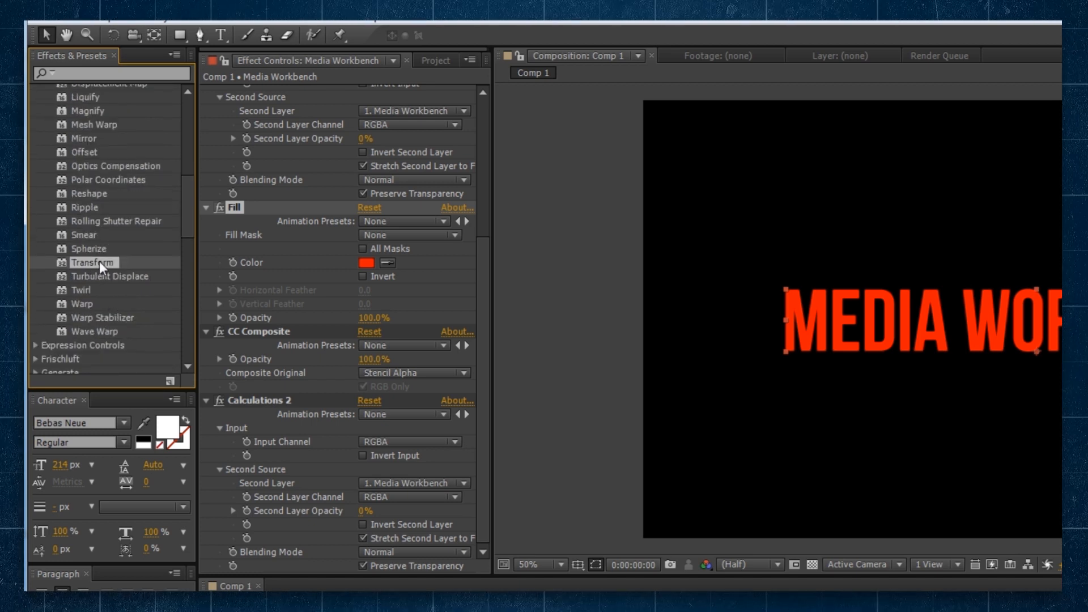
left_click_drag(99, 261, 297, 294)
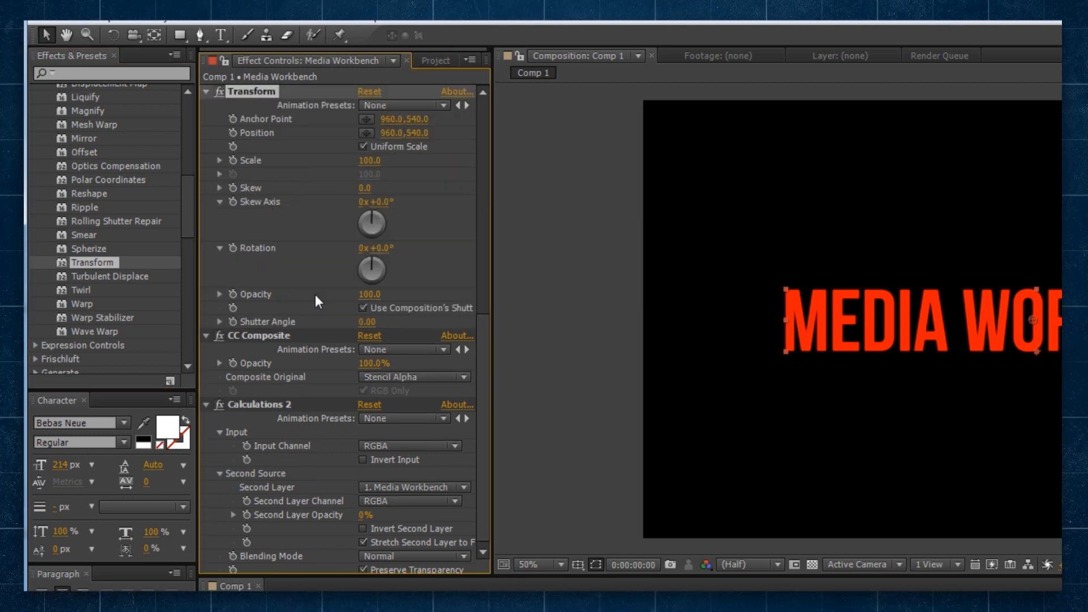
double_click(109, 262)
scroll(335, 527, "down", 4)
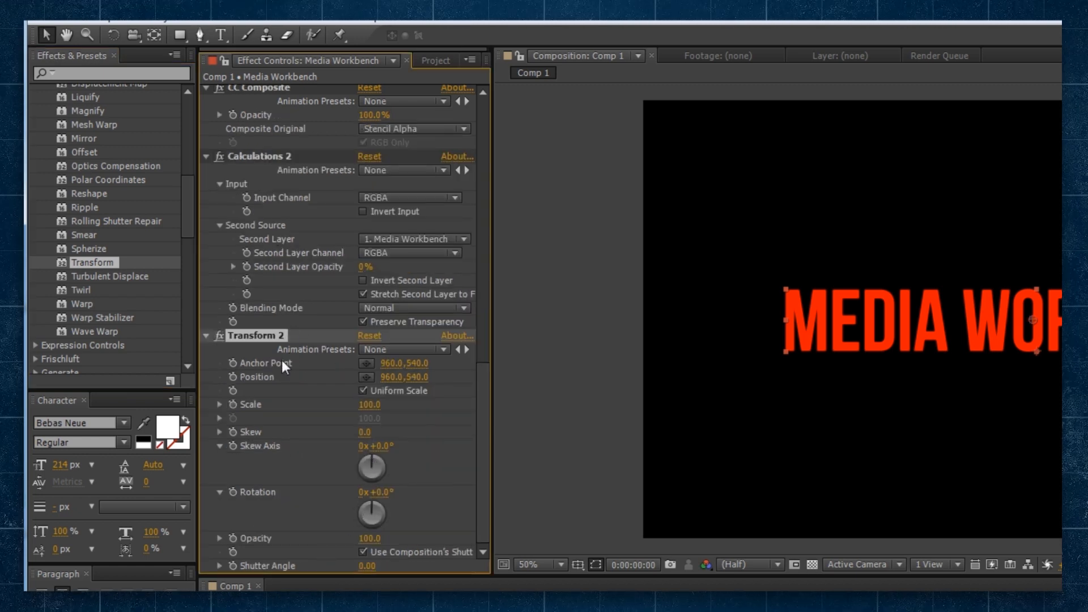
Add a Slider Control below the second Transform effect and rename it Transition.
left_click(35, 346)
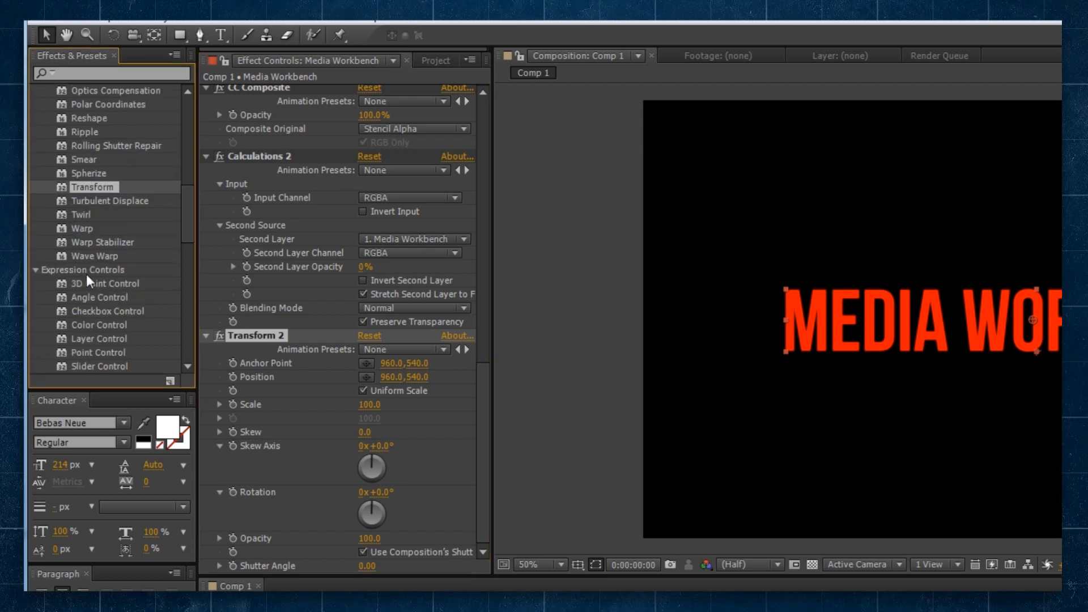
scroll(148, 286, "down", 3)
left_click_drag(93, 295, 284, 553)
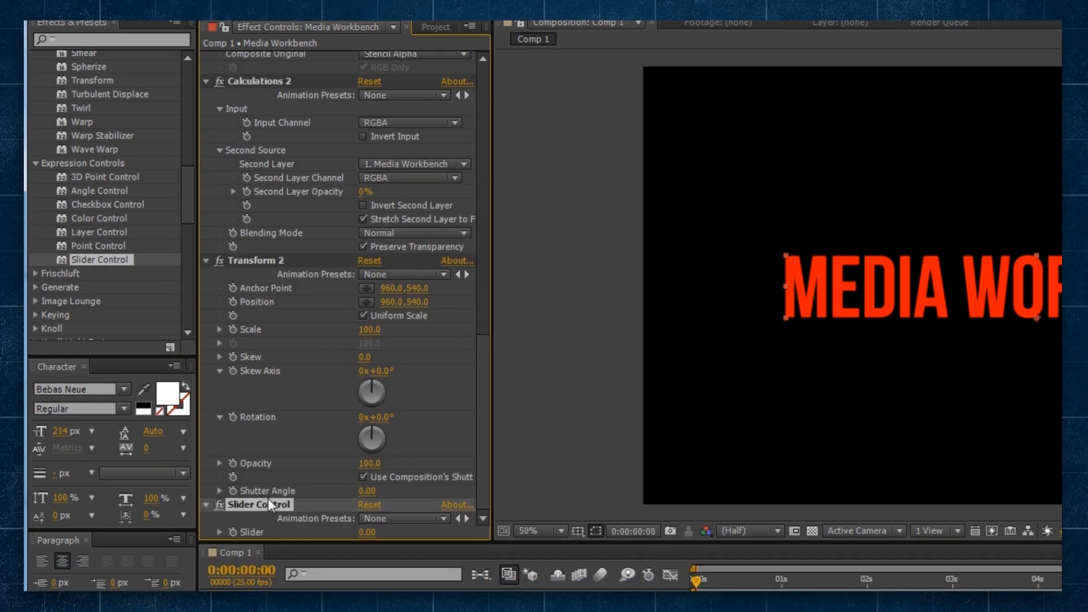
key("Return")
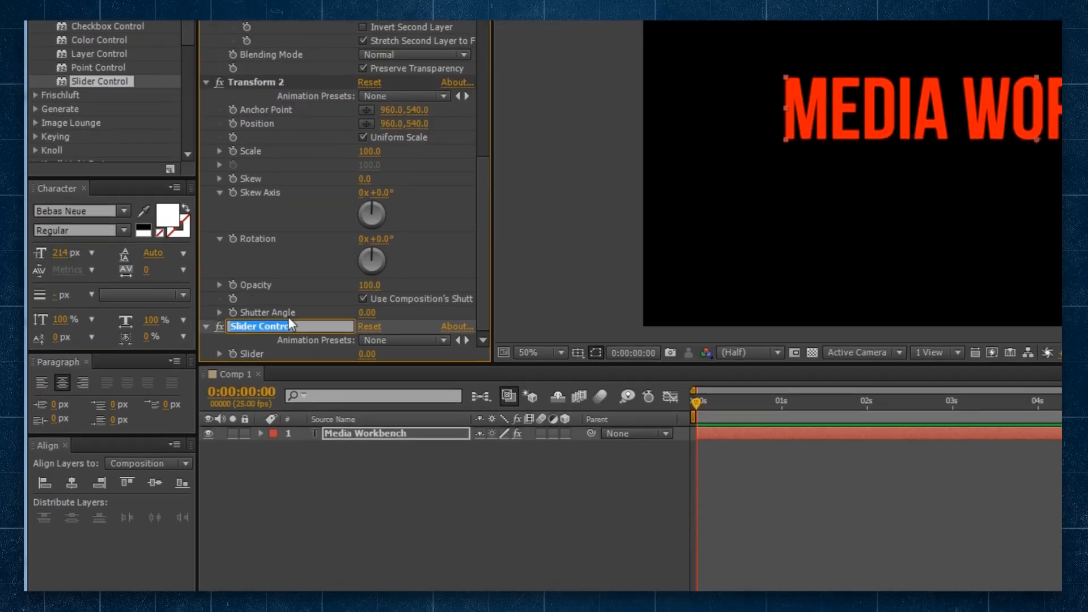
type("Transition")
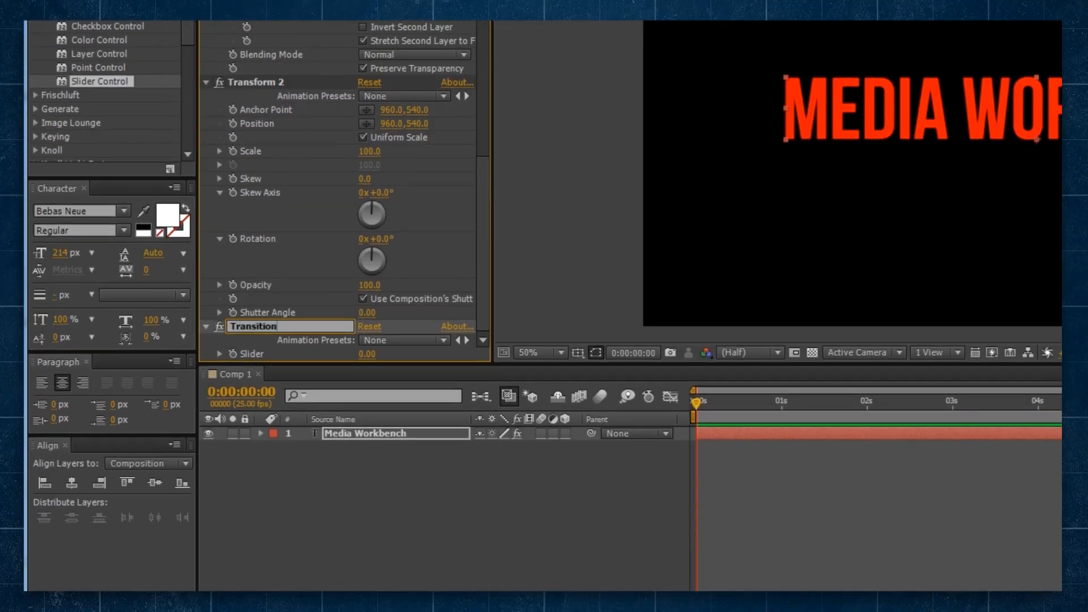
key("Return")
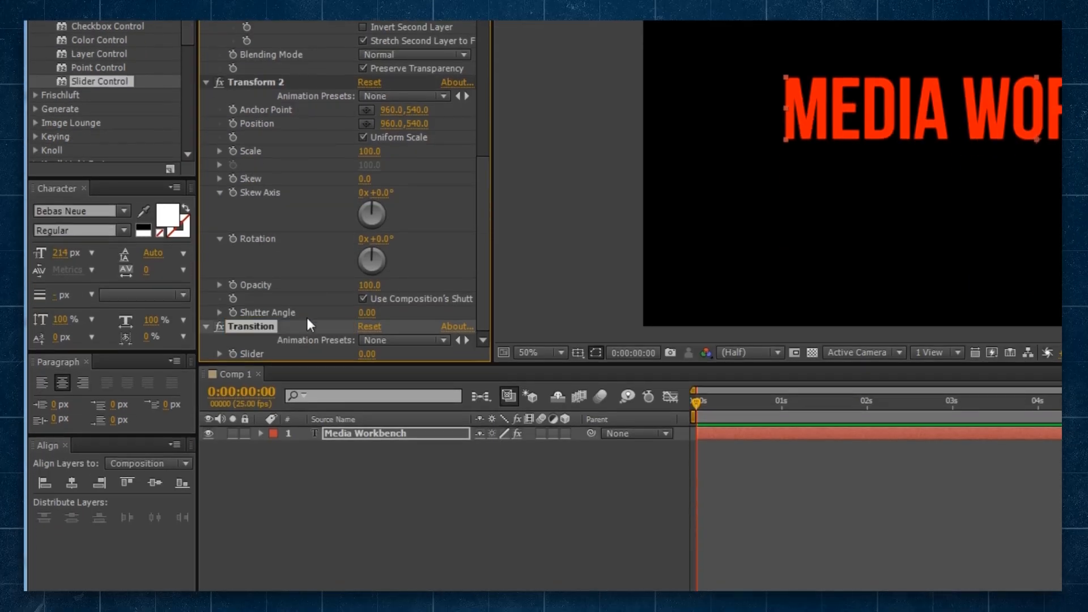
Set the Transition slider's range from -1 to 1 and expand the slider.
right_click(244, 354)
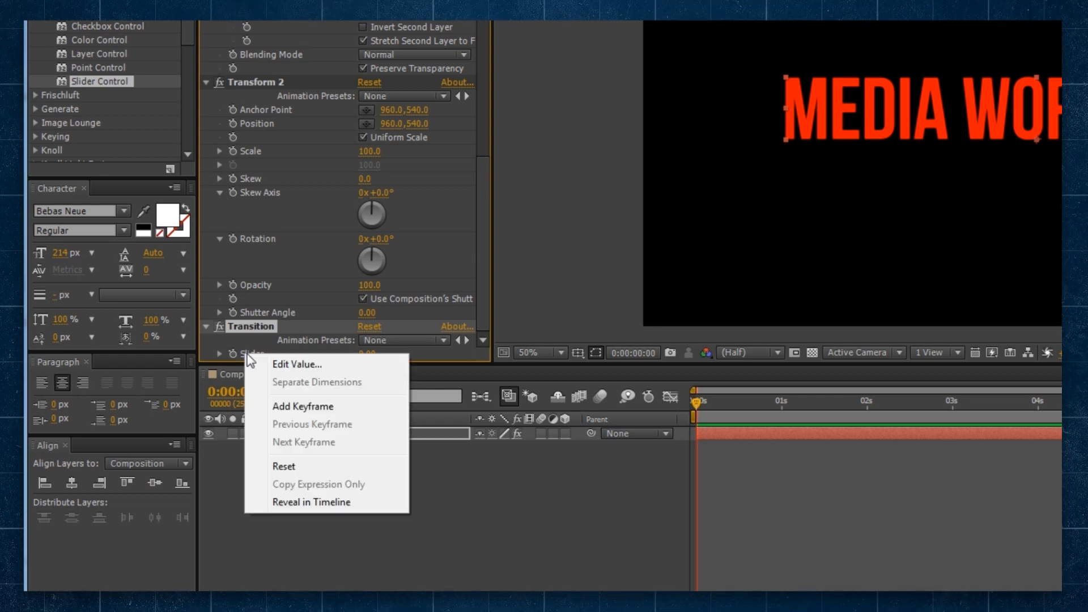
left_click(287, 366)
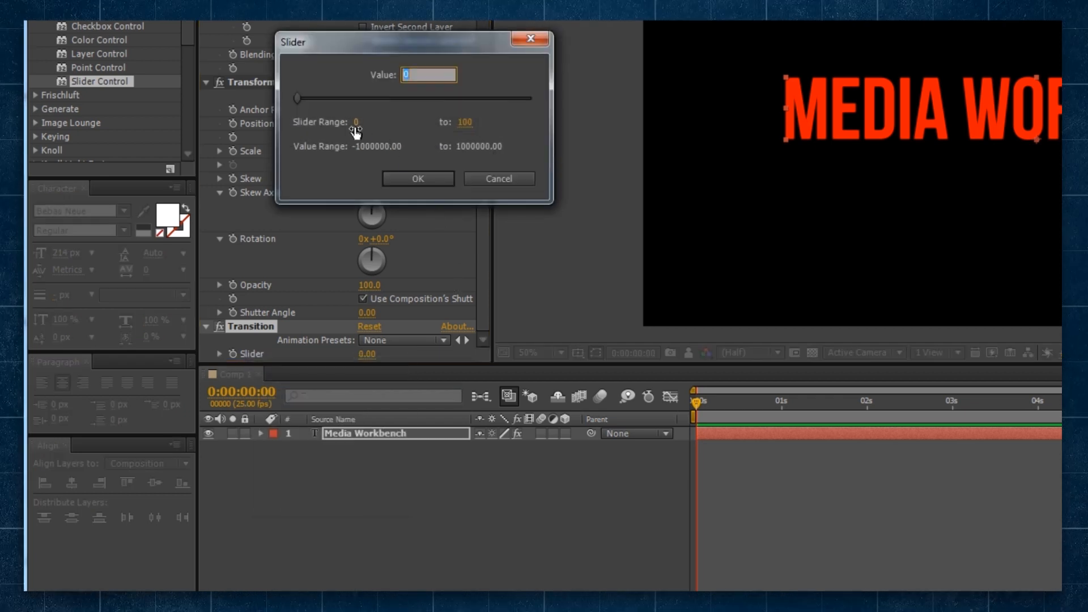
key("Tab")
type("-1")
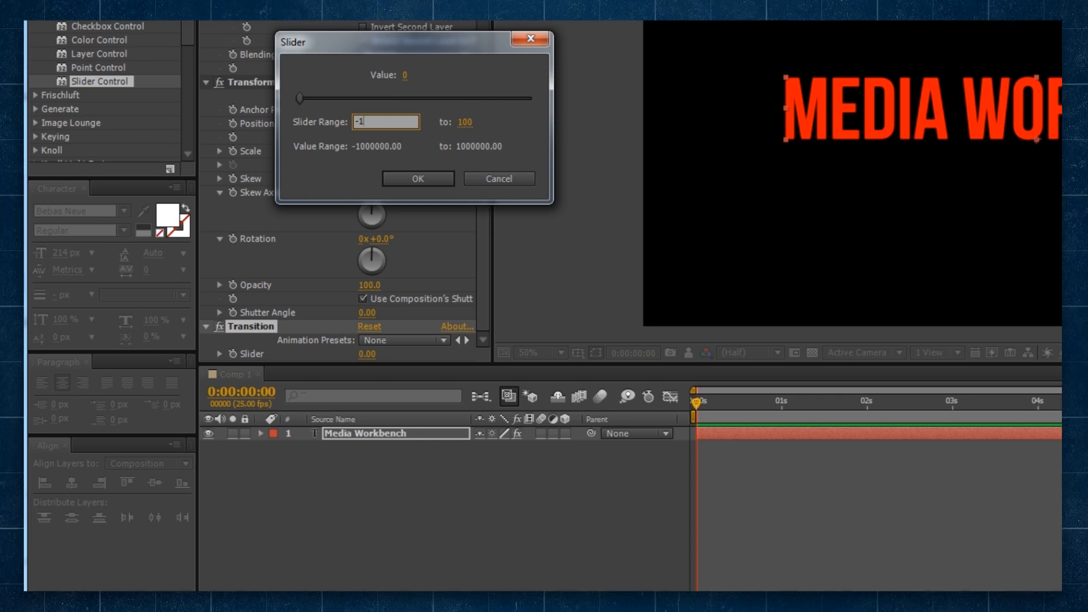
left_click(466, 123)
type("1")
key("Return")
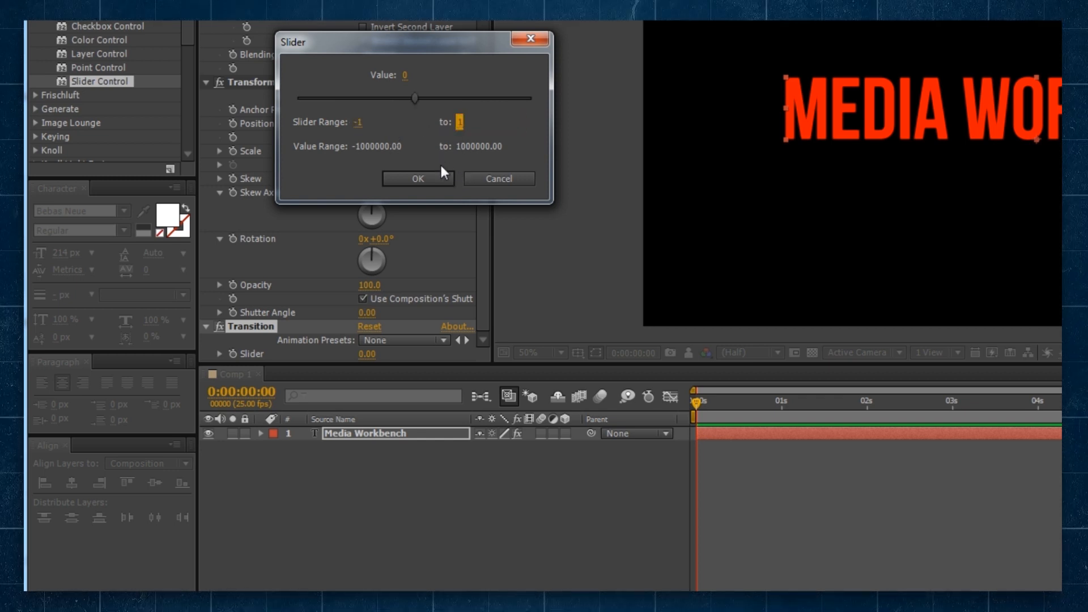
left_click(400, 179)
left_click(221, 352)
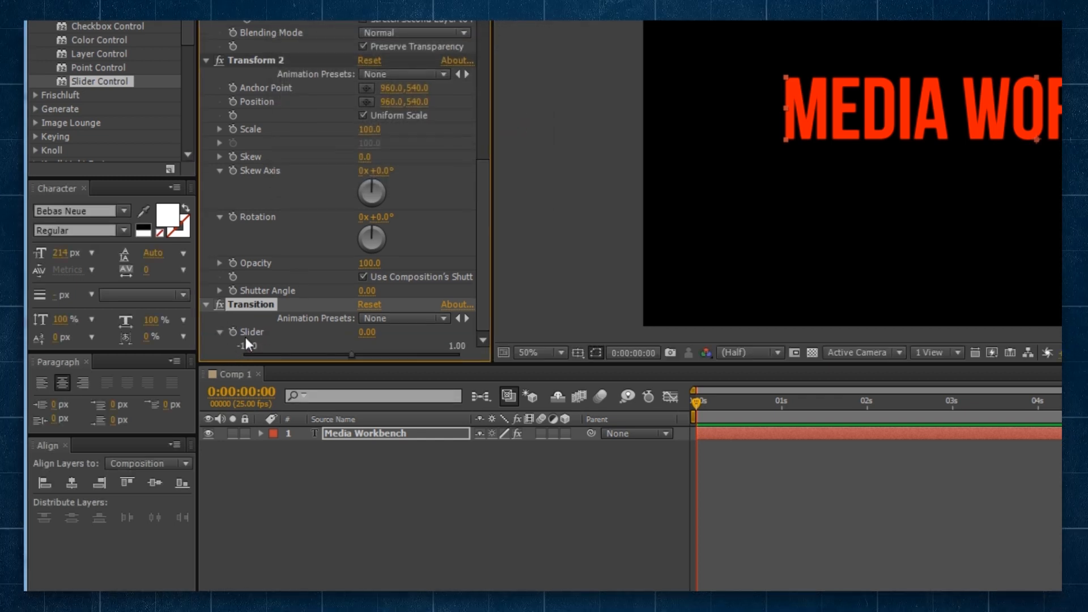
left_click_drag(246, 366, 395, 536)
Add a Point Control below Transition and rename it Swish To.
left_click_drag(102, 234, 275, 515)
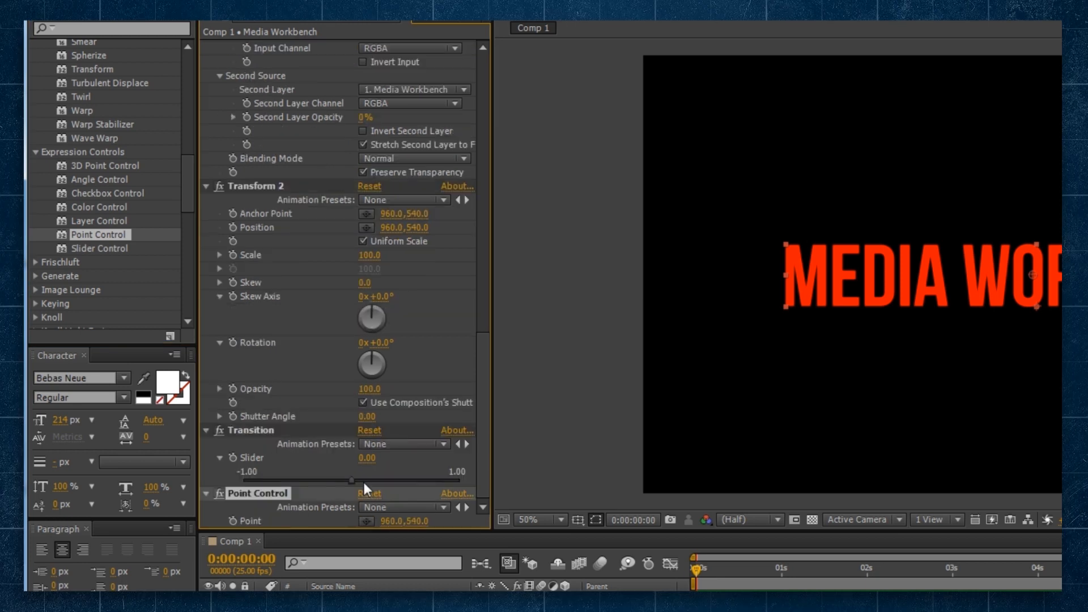
key("Return")
type("Swish To")
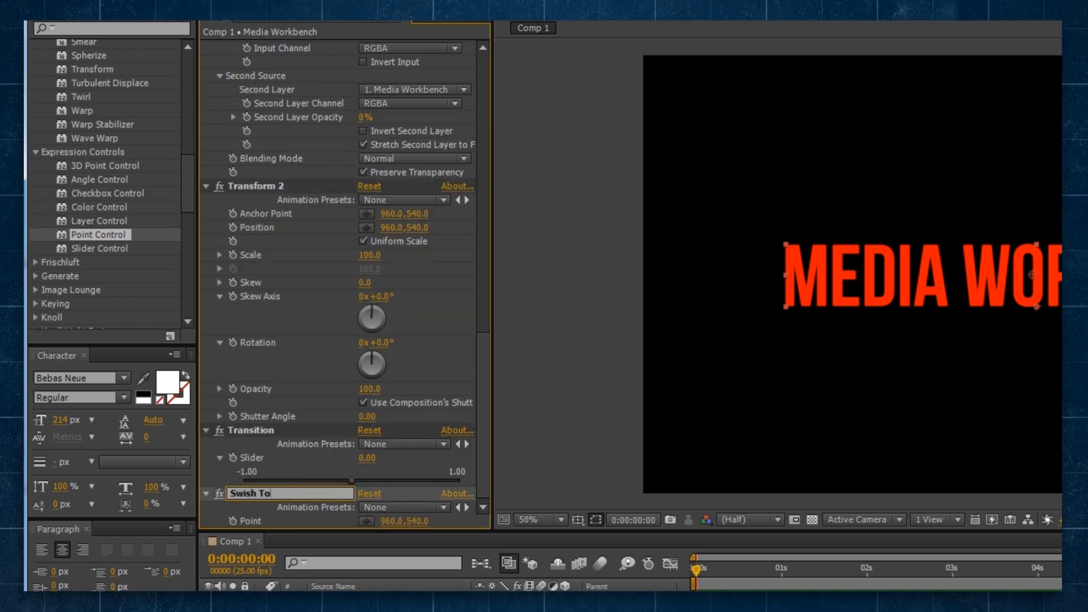
key("Return")
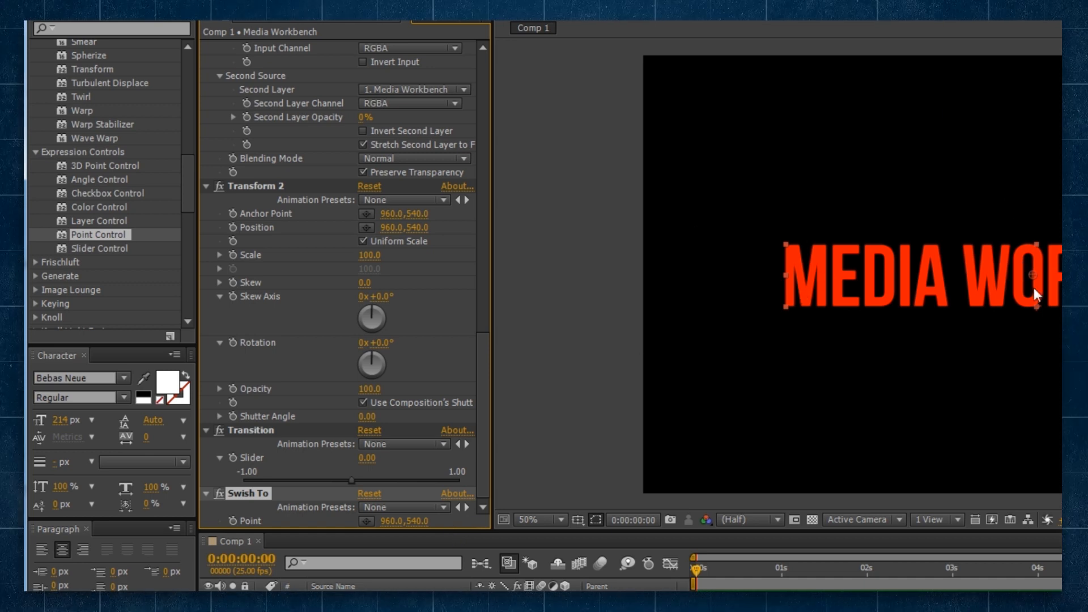
Add a Color Control below Swish To and rename it Text Colour.
left_click_drag(83, 209, 309, 519)
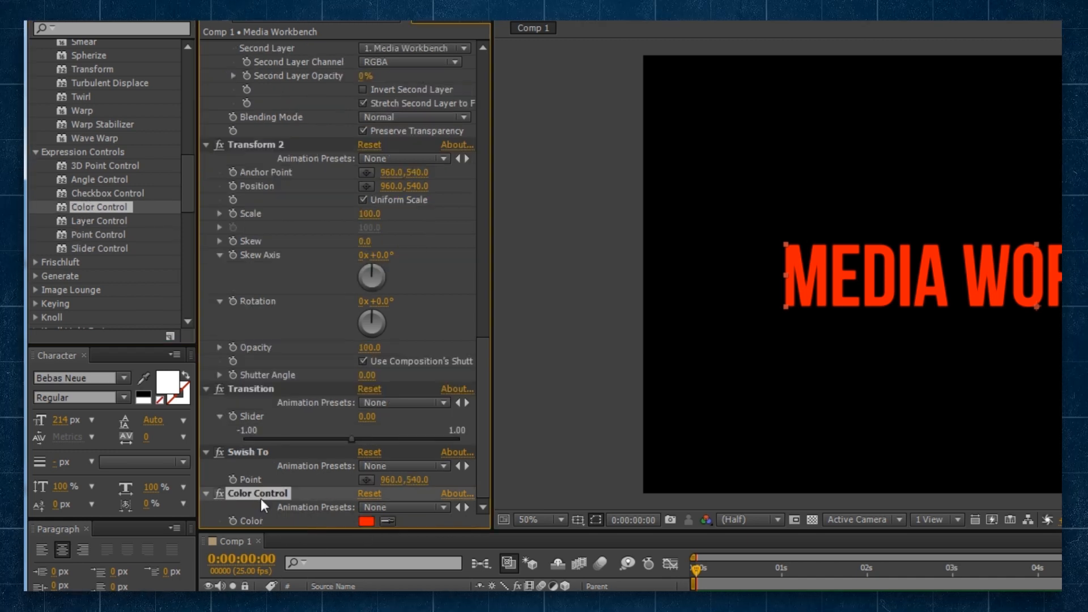
key("Return")
type("Text Co")
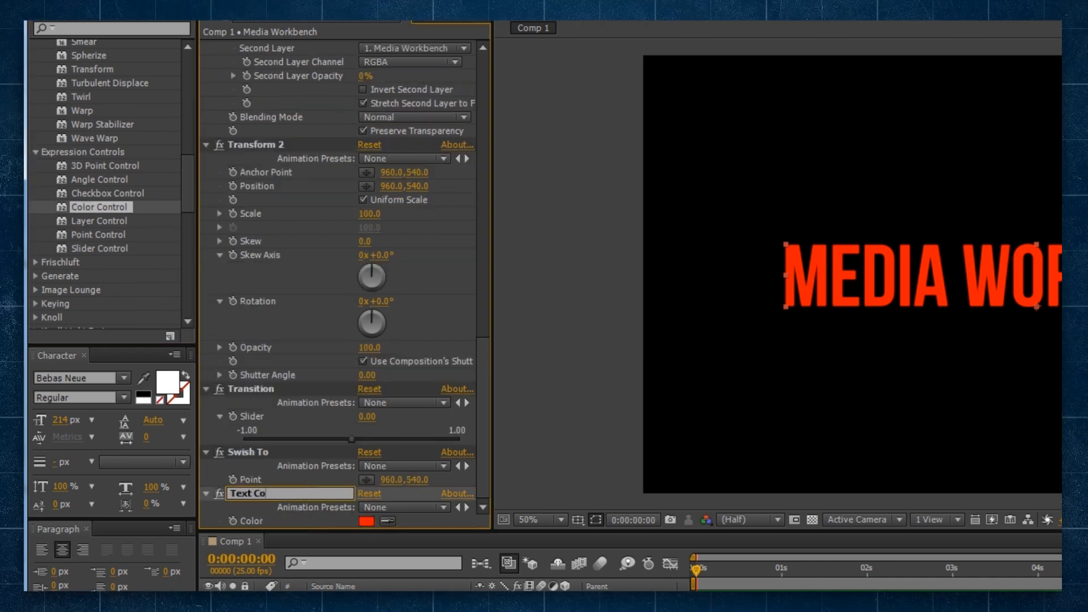
type("lour")
key("Return")
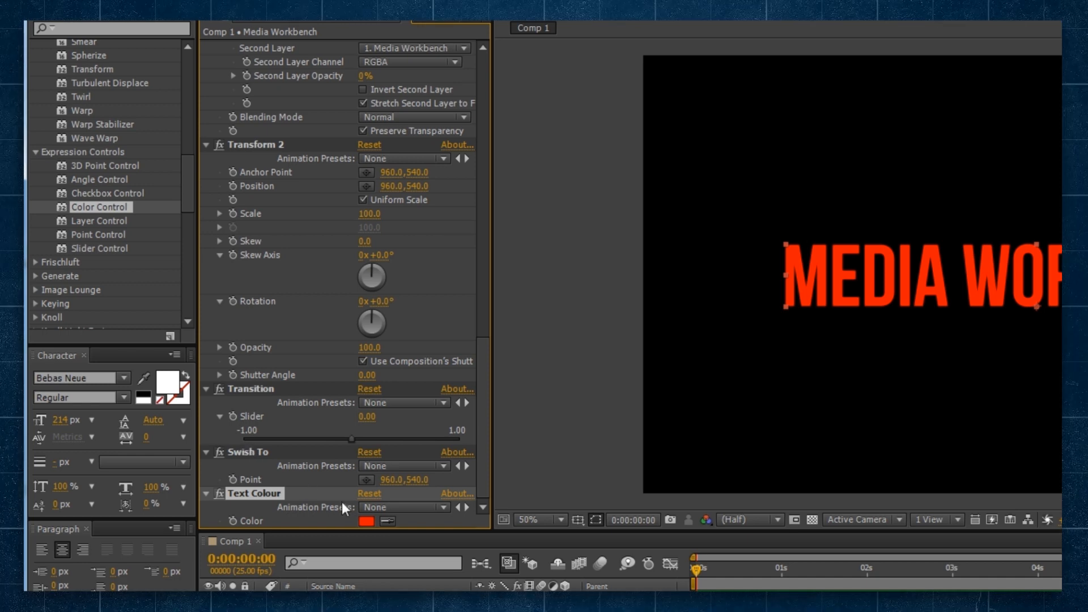
Add an expression to the Fill effect's Color that links it to the Text Colour control's Color.
scroll(415, 403, "up", 10)
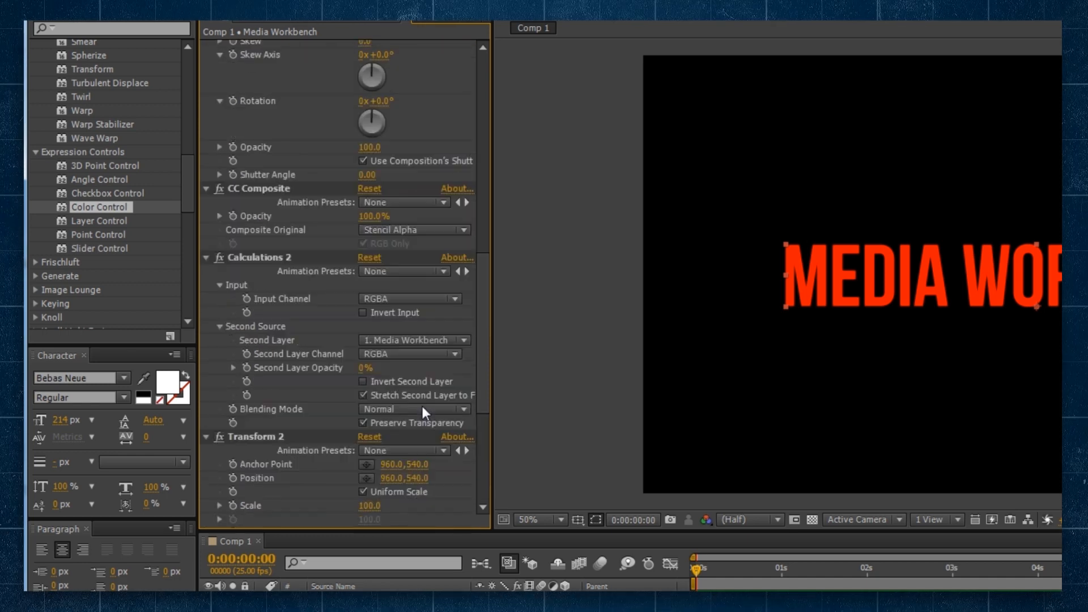
scroll(399, 419, "up", 7)
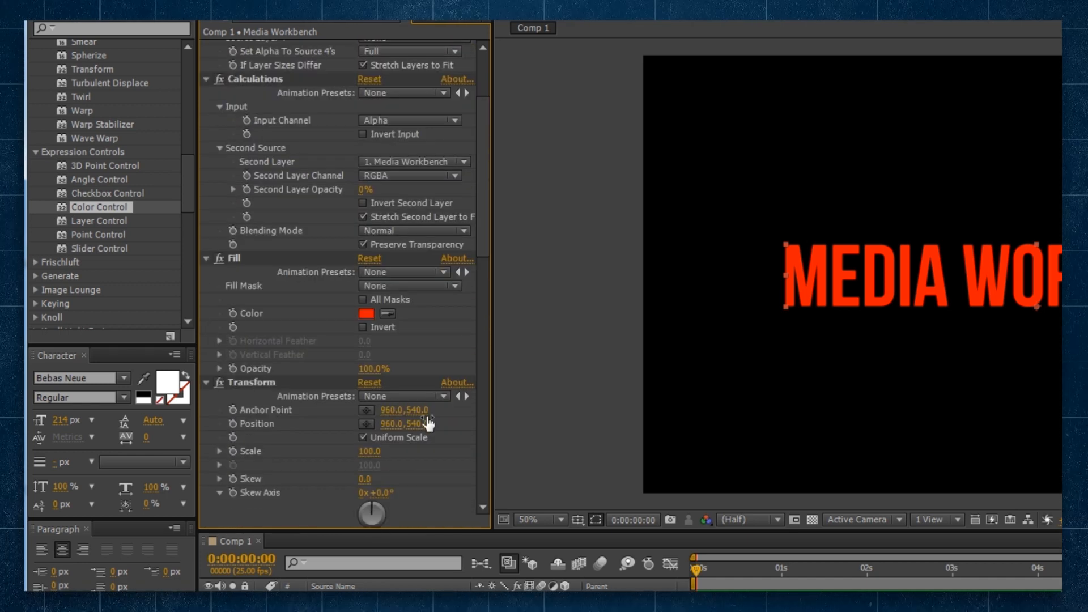
left_click(235, 259)
key("Return")
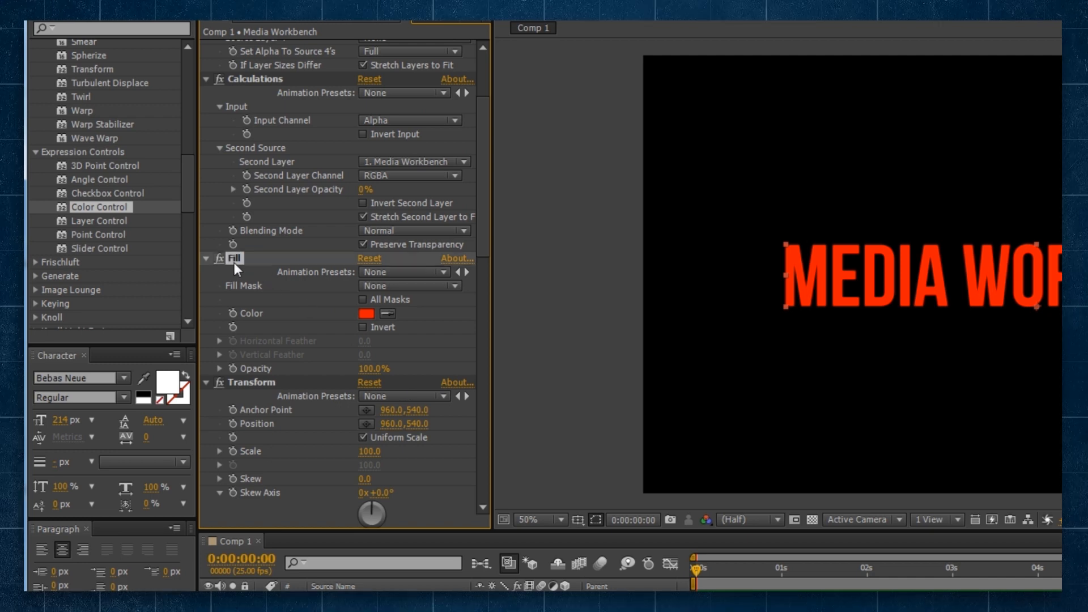
left_click(233, 313, "alt")
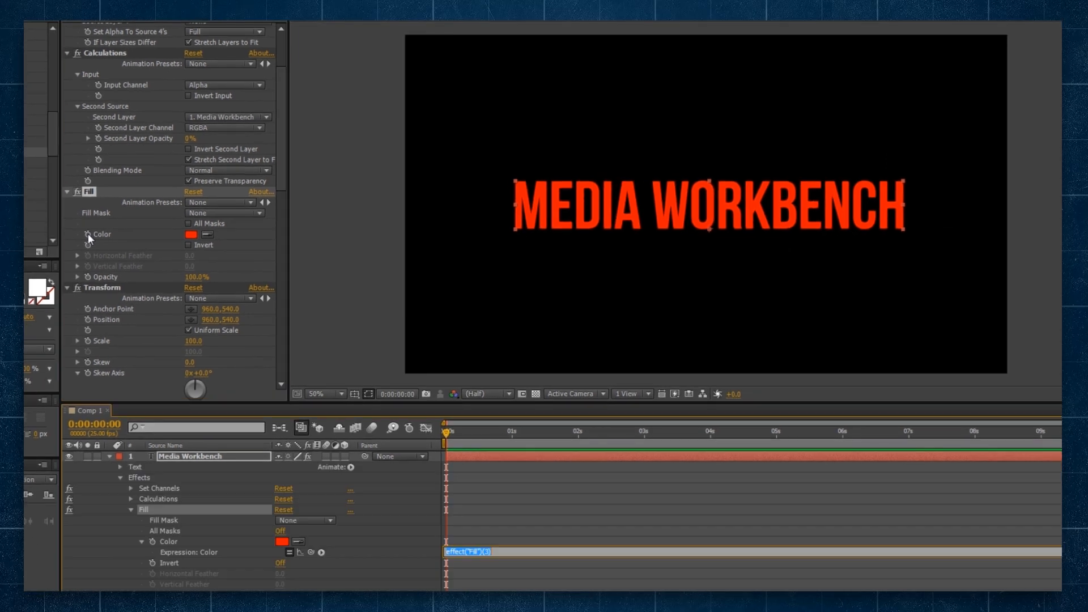
scroll(226, 312, "down", 15)
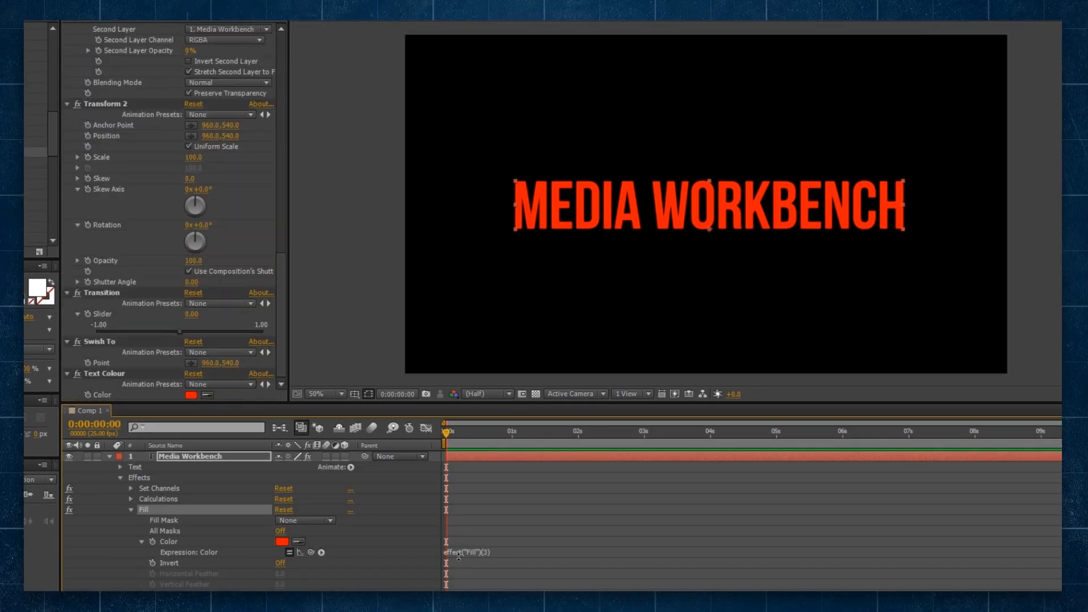
left_click(458, 555)
left_click_drag(496, 553, 444, 554)
key("BackSpace")
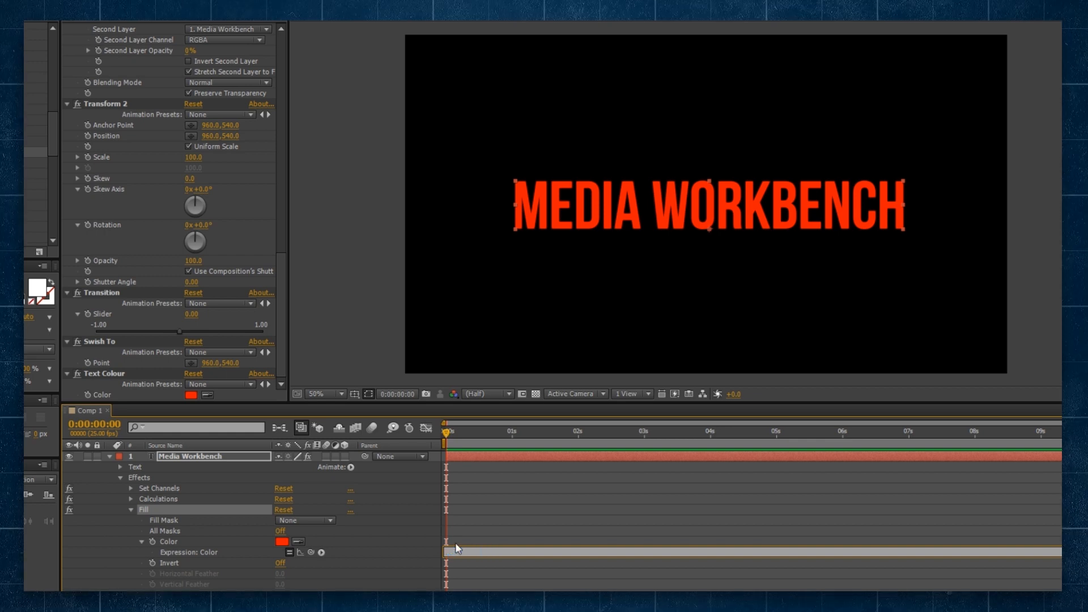
left_click_drag(312, 554, 107, 398)
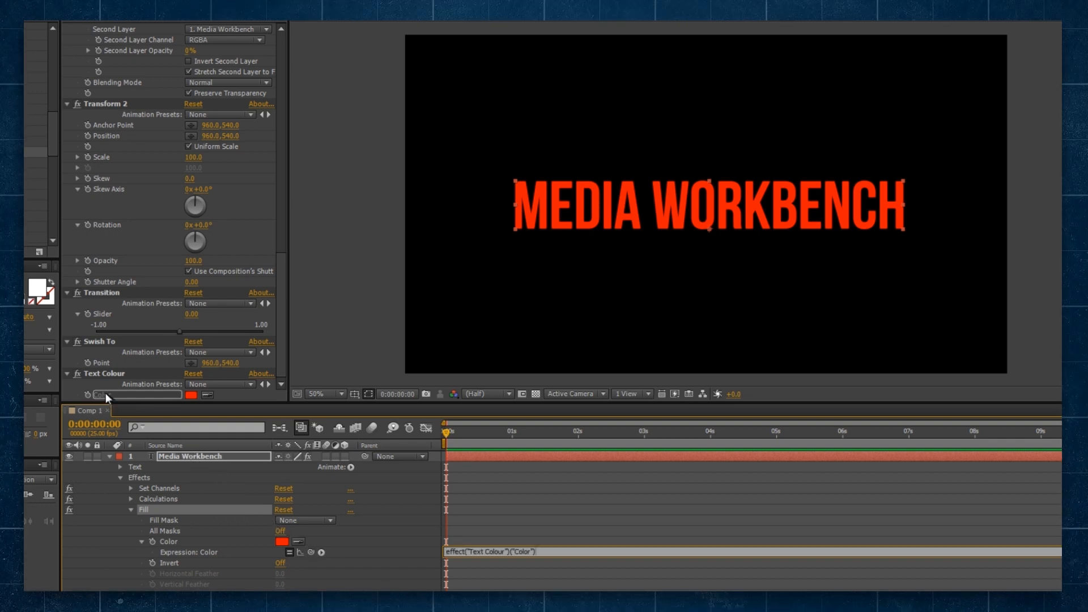
left_click(387, 521)
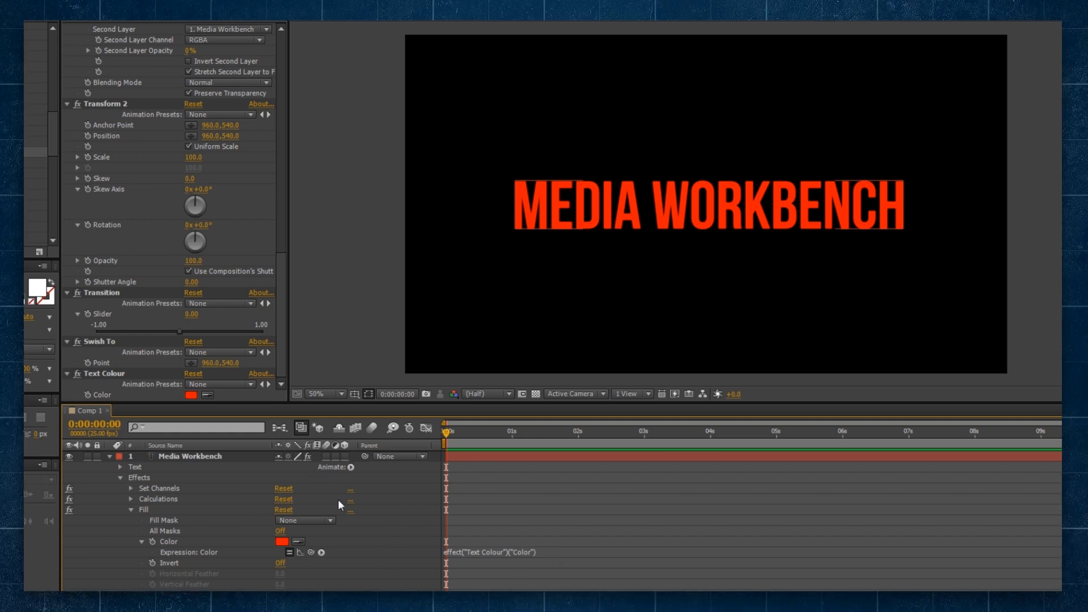
Change the Text Colour control's colour to orange FFA200.
left_click(191, 395)
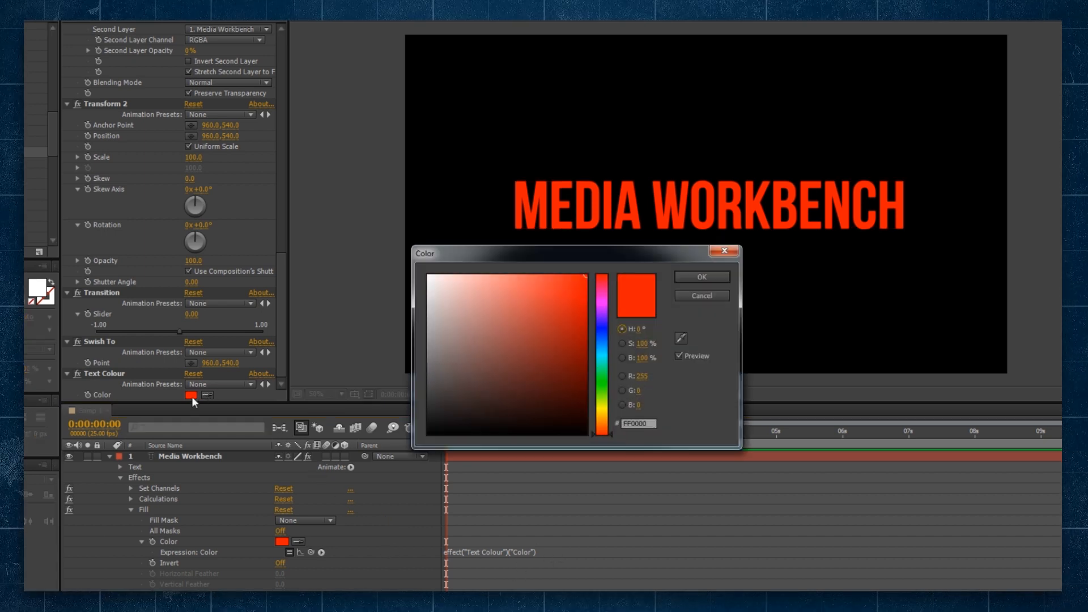
left_click(604, 415)
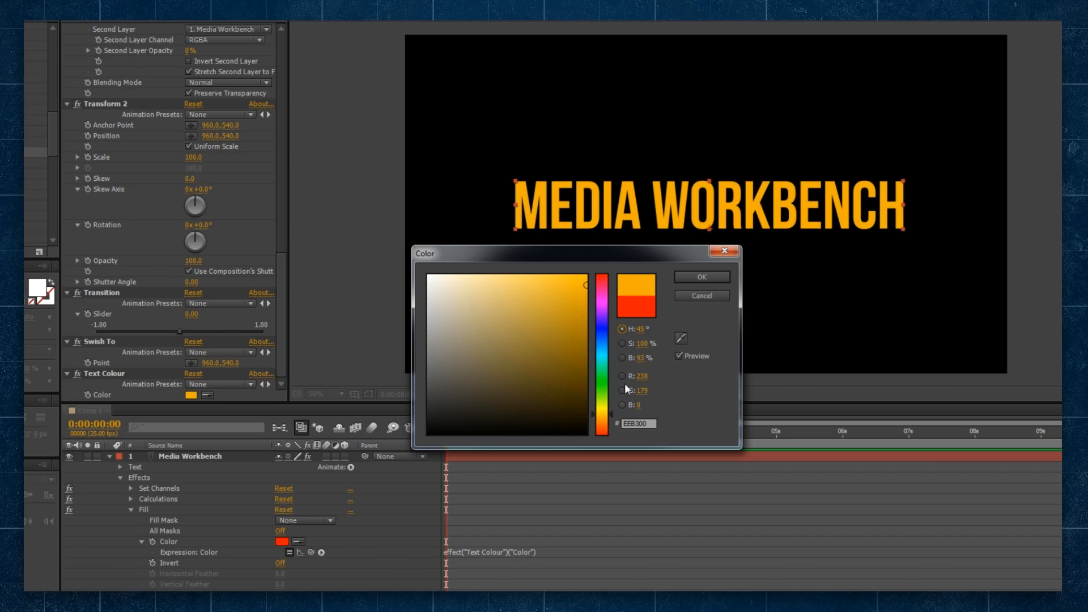
left_click_drag(603, 415, 599, 418)
left_click_drag(584, 312, 601, 257)
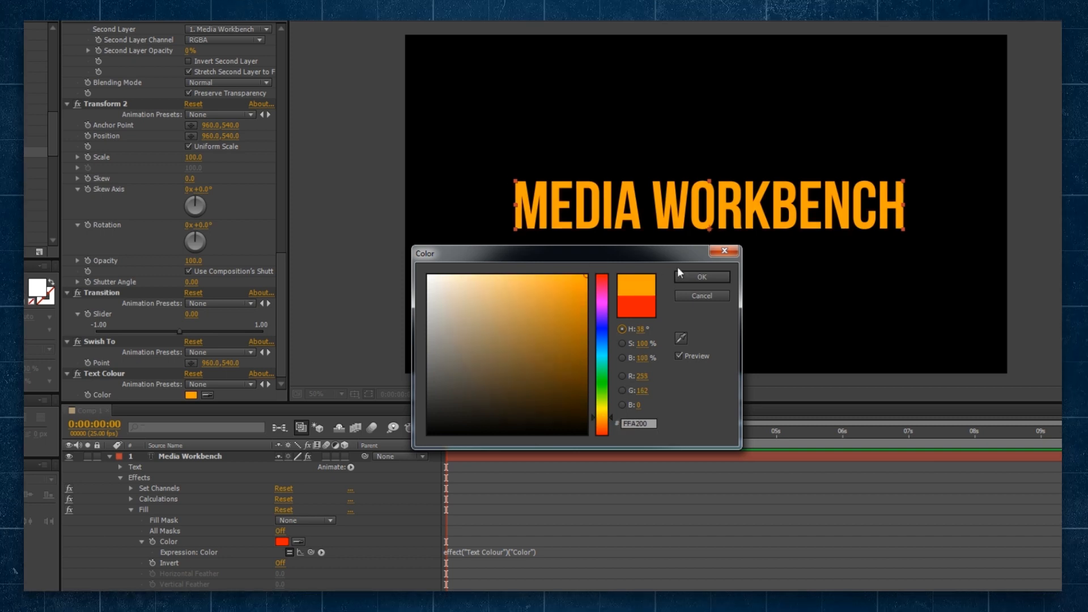
left_click(702, 277)
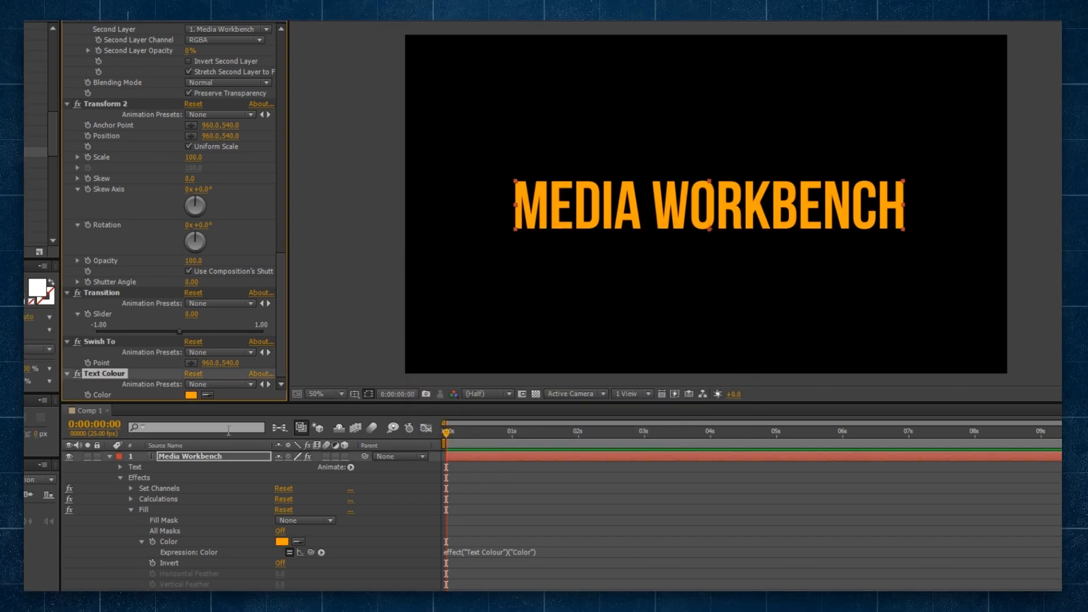
Link the Transform 2 effect's Anchor Point by expression to the first Transform effect's Position.
scroll(148, 165, "up", 15)
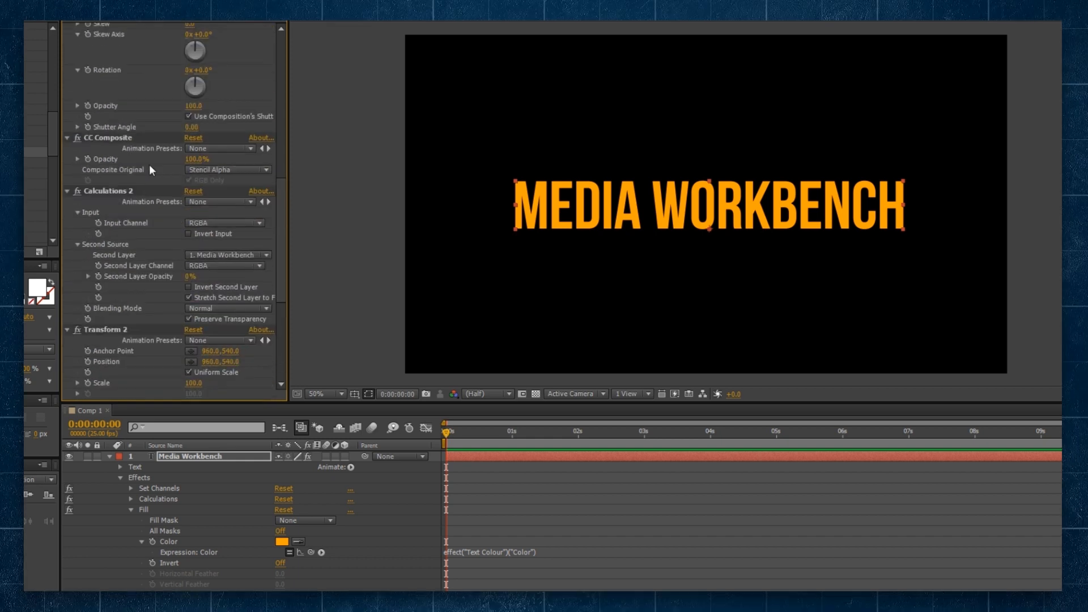
scroll(144, 163, "down", 10)
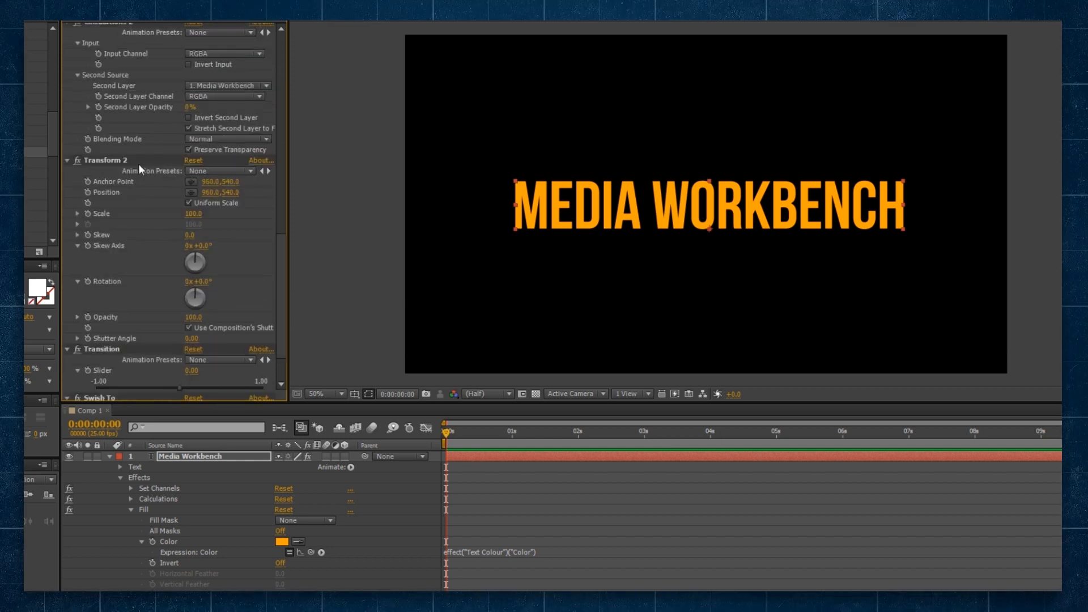
left_click(111, 161)
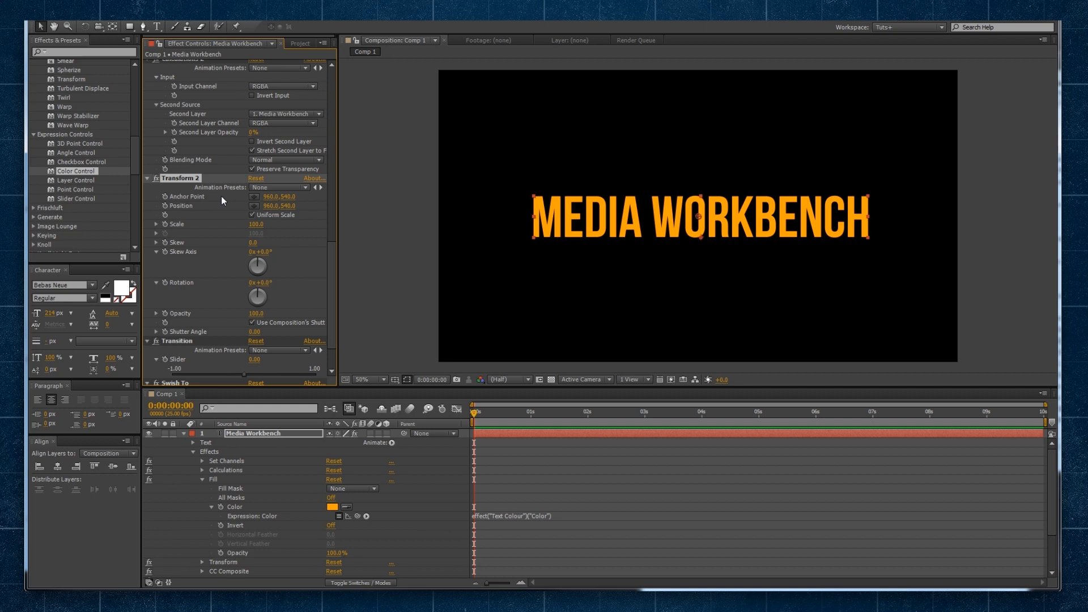
left_click(165, 197, "alt")
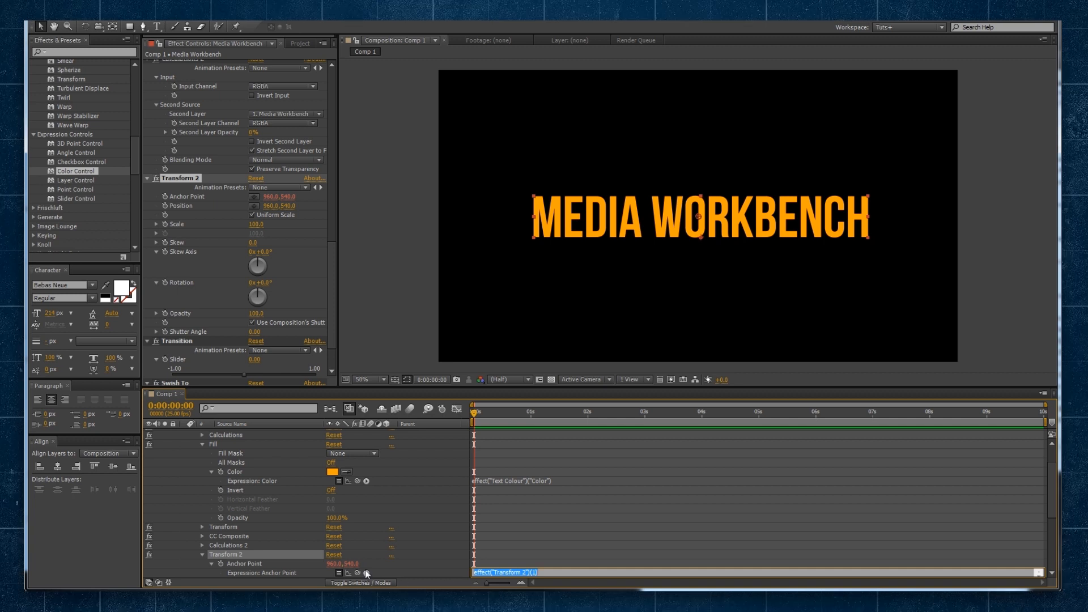
left_click_drag(357, 574, 176, 188)
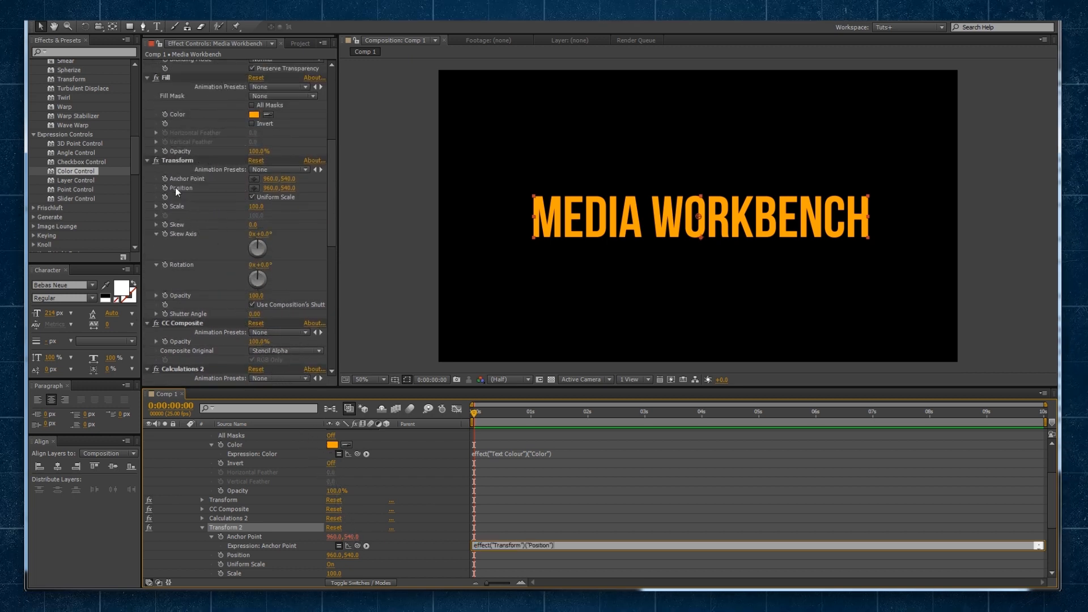
left_click(430, 502)
Add the expression [width/2,height/2] to the Transform 2 effect's Position.
scroll(373, 527, "down", 2)
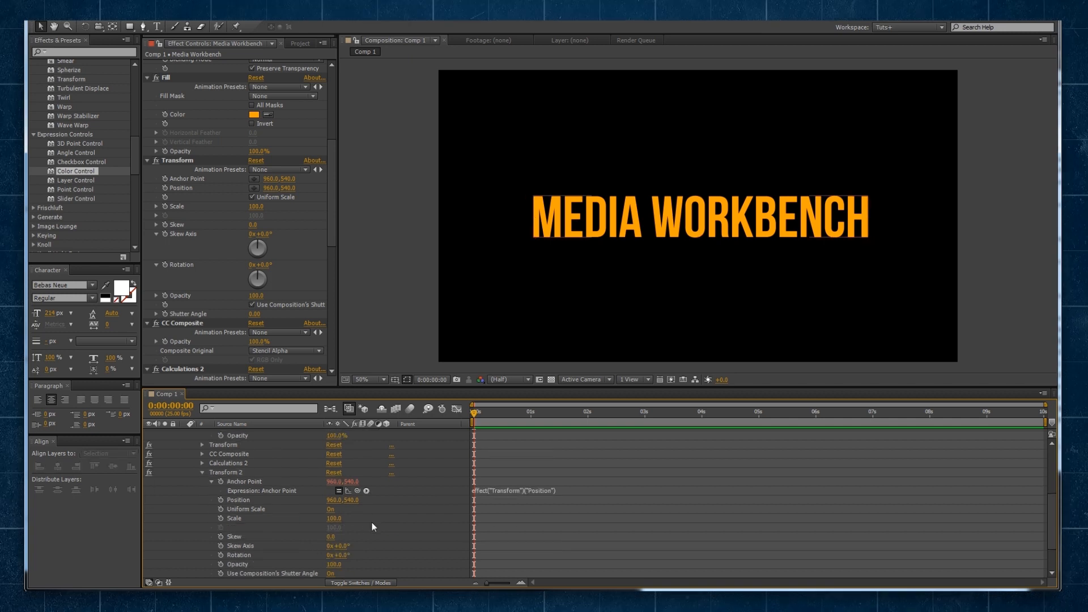
left_click(234, 500)
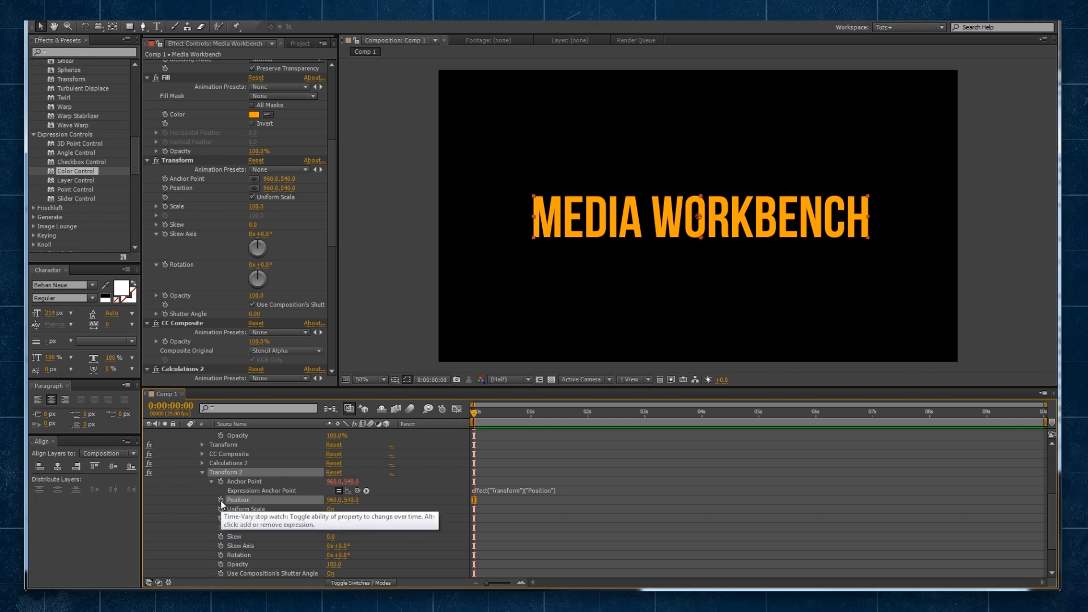
left_click(221, 500, "alt")
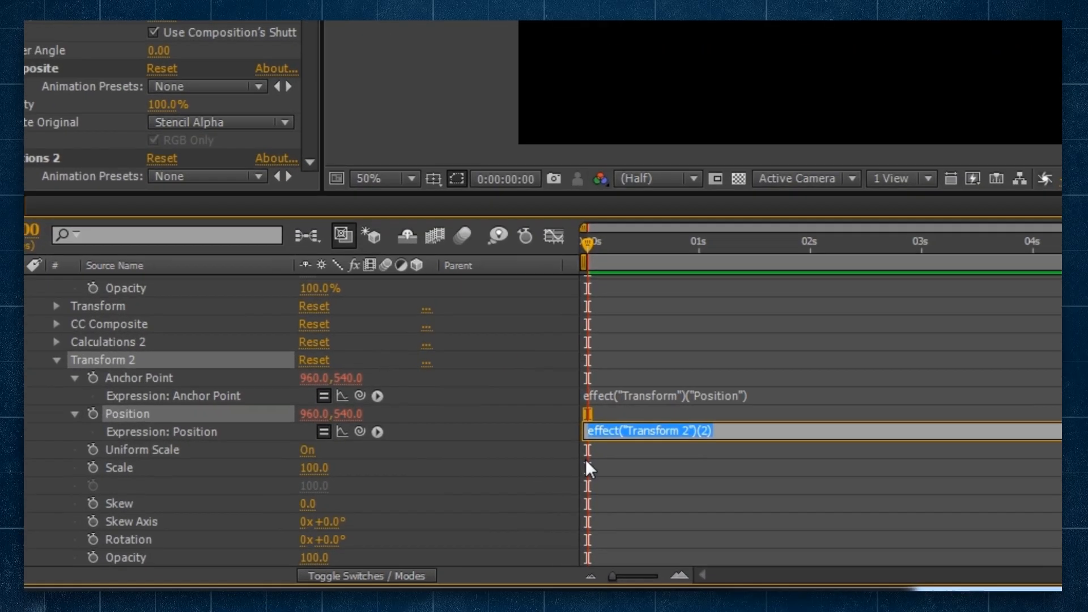
type("[wi")
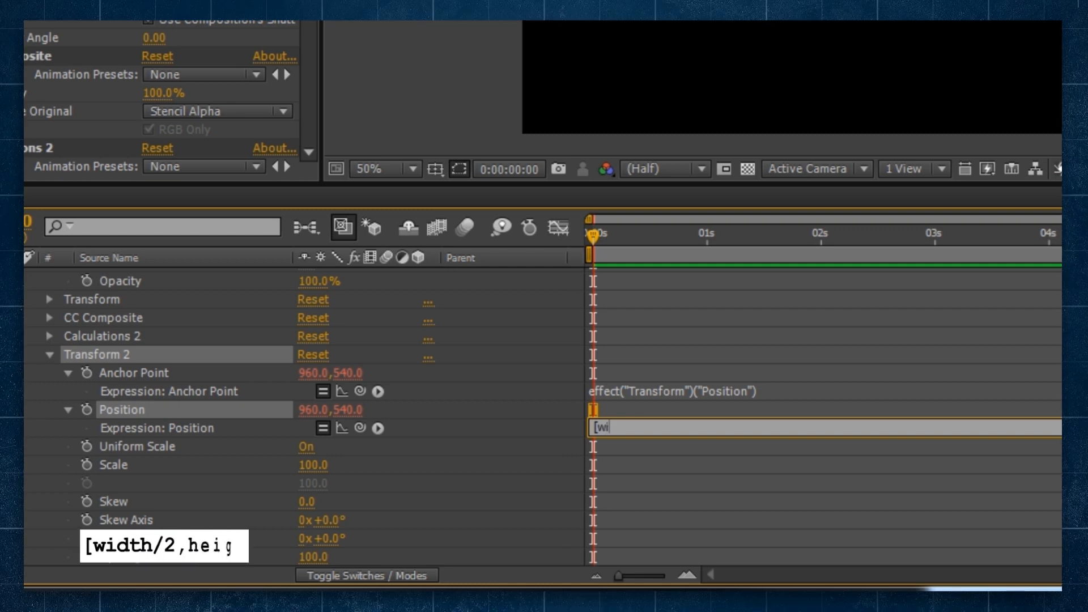
type("dth/2,h")
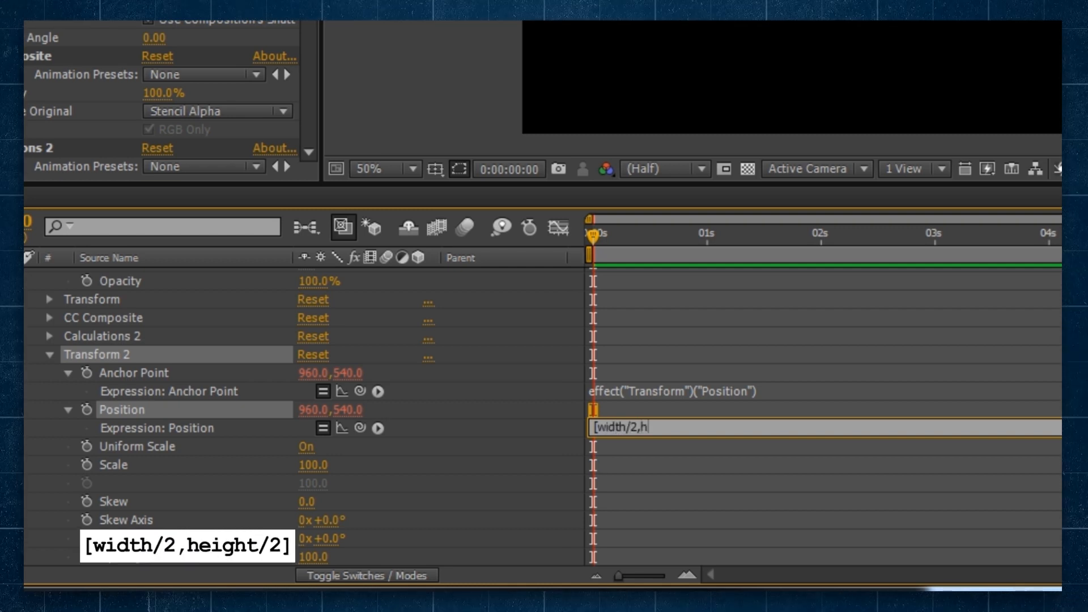
type("eight/2")
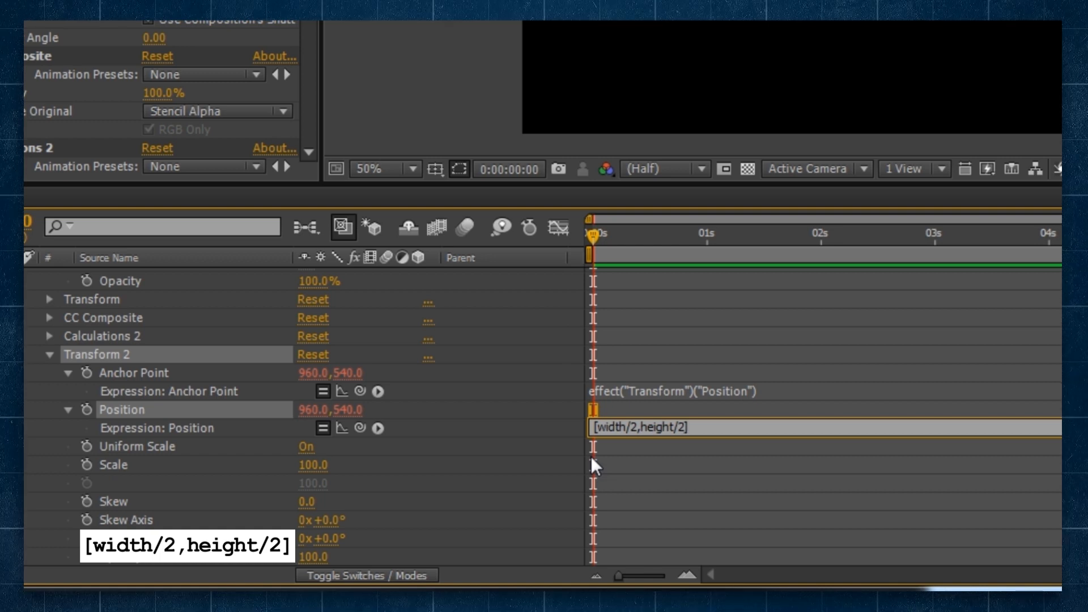
type("]")
key("KP_Enter")
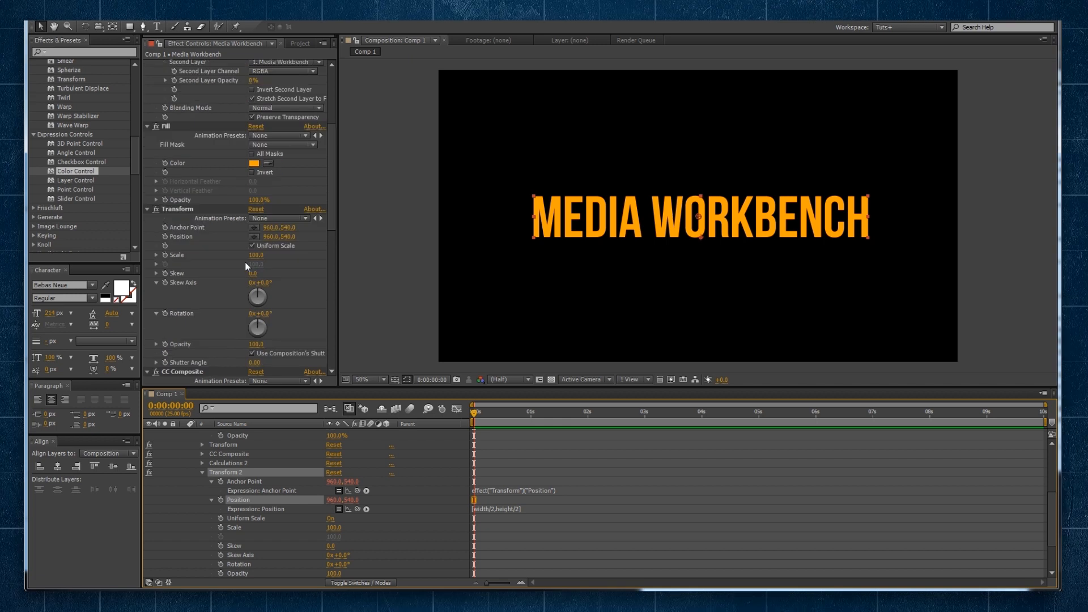
Start a Position expression on the first Transform effect with var swish = effect("Swish To")("Point"), enlarging the expression area.
left_click(179, 210)
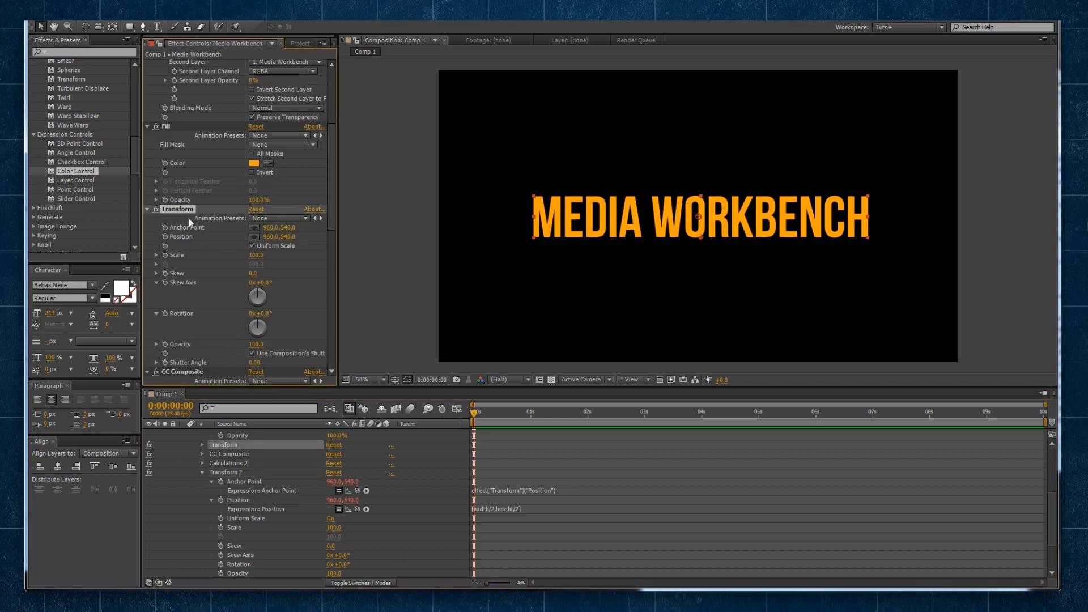
left_click(165, 237, "alt")
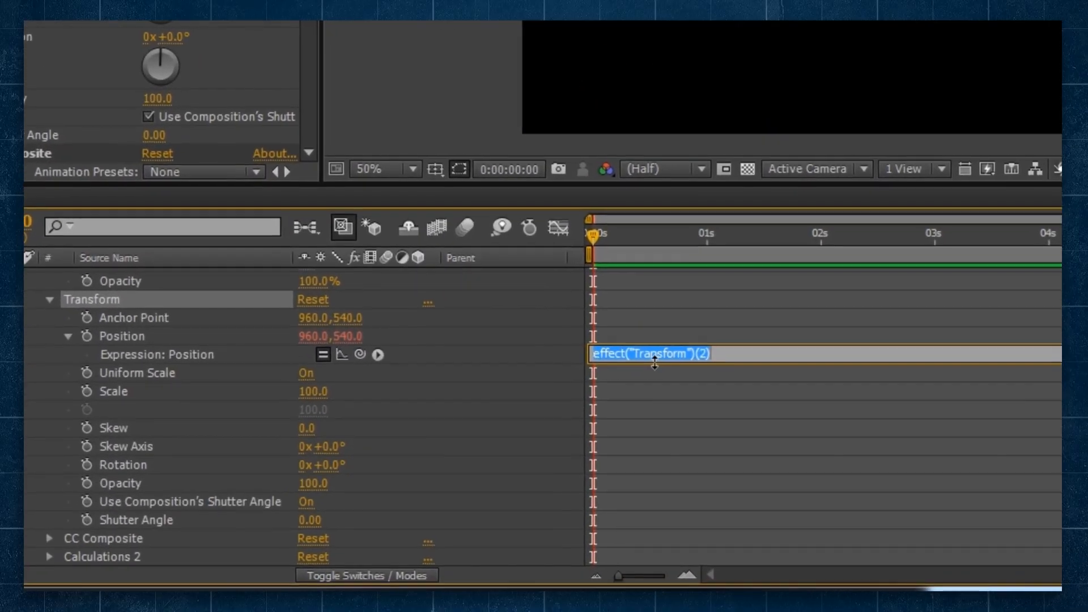
left_click_drag(655, 363, 644, 426)
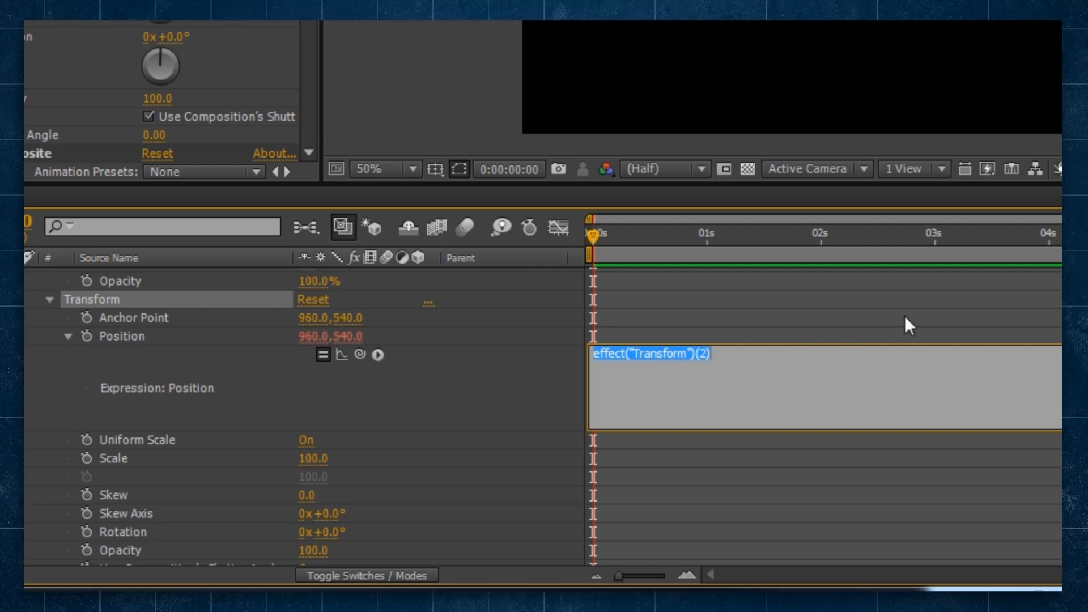
key("BackSpace")
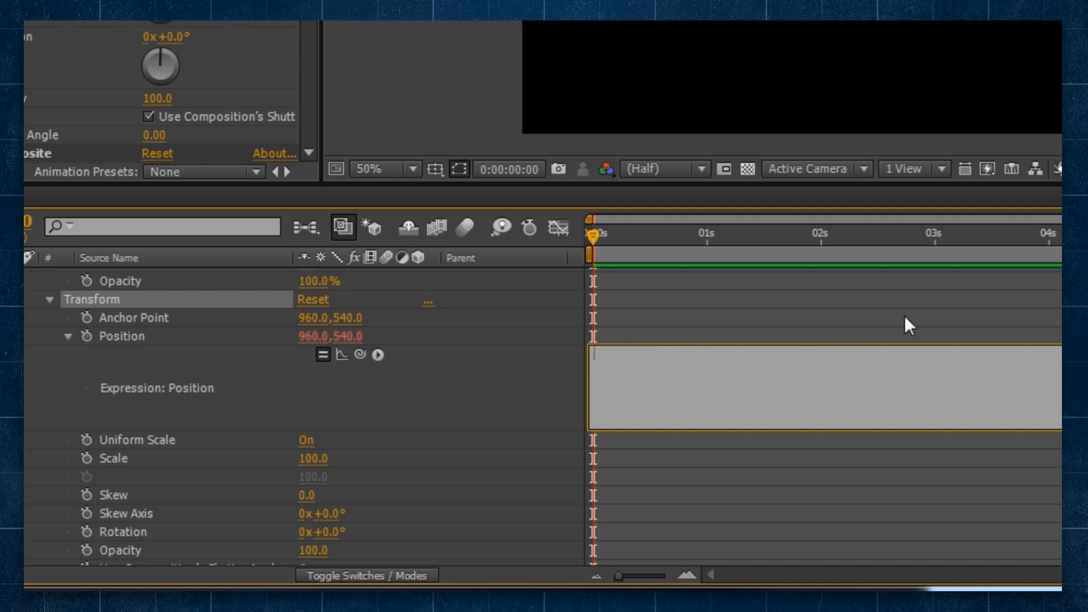
type("var")
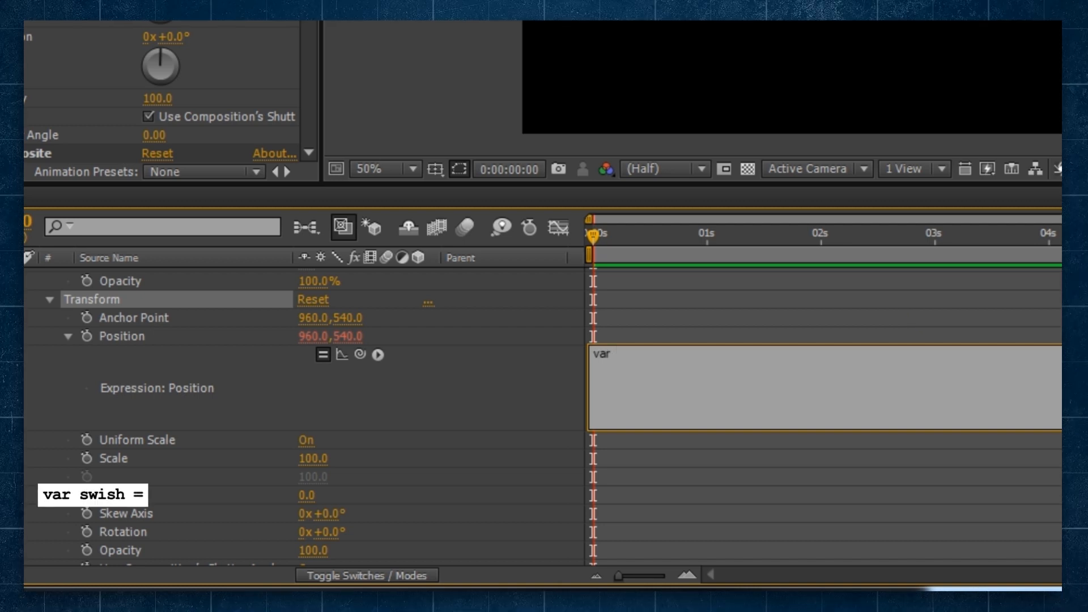
type(" swish =")
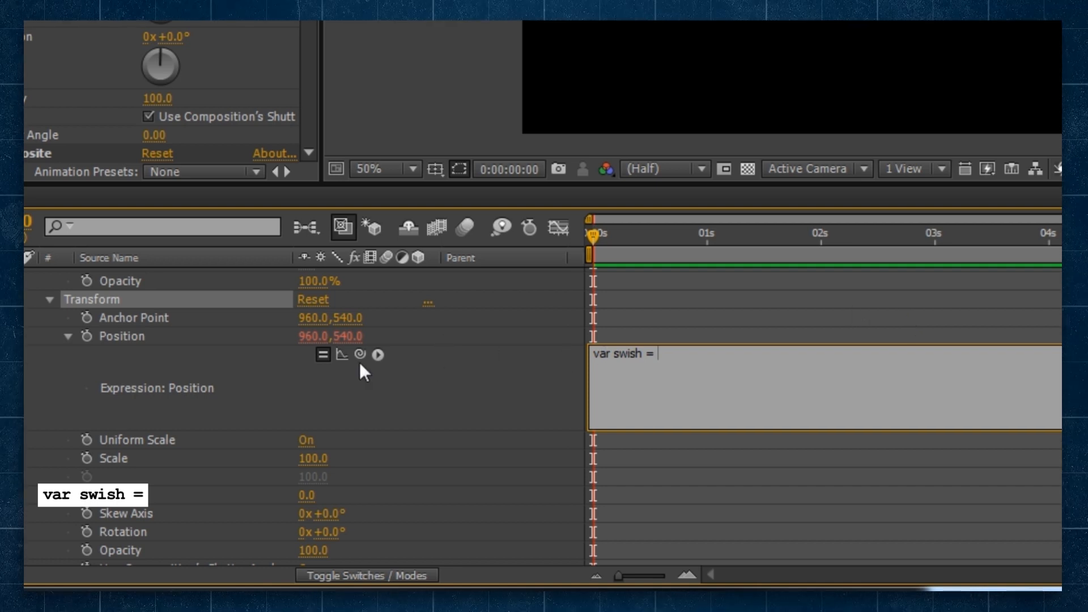
left_click_drag(365, 357, 292, 260)
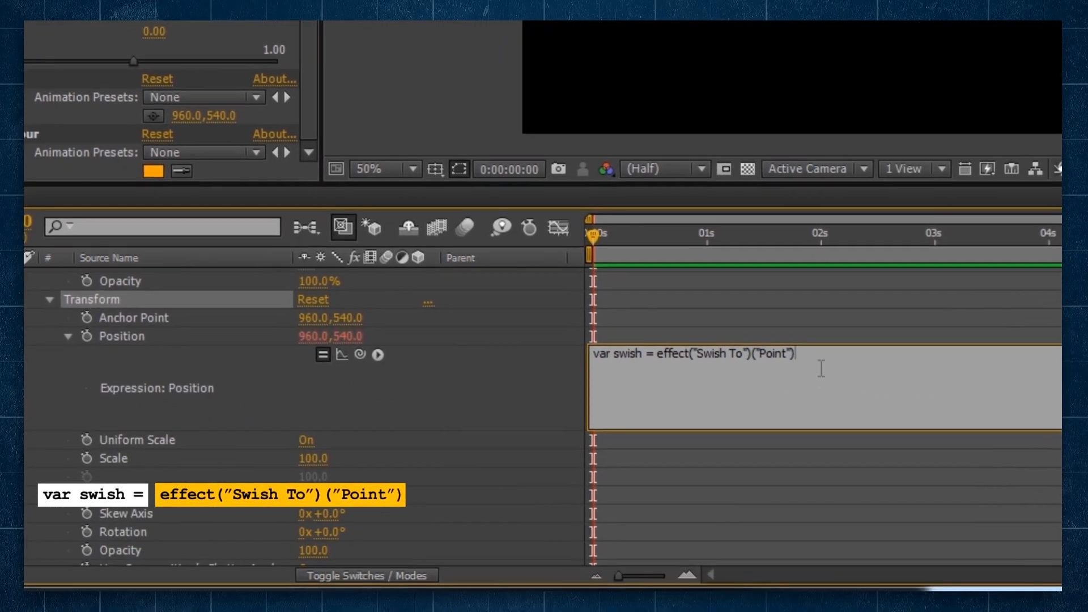
Extend the swish variable in the first Transform effect's Position expression with -toComp(transform.anchorPoint,time);.
left_click_drag(855, 388, 713, 394)
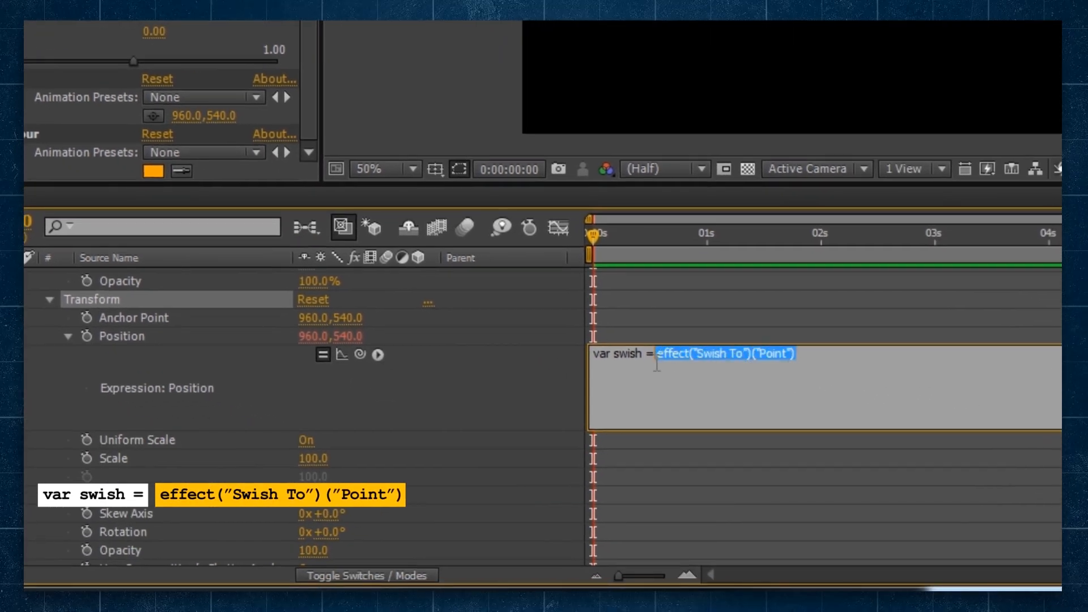
left_click(799, 351)
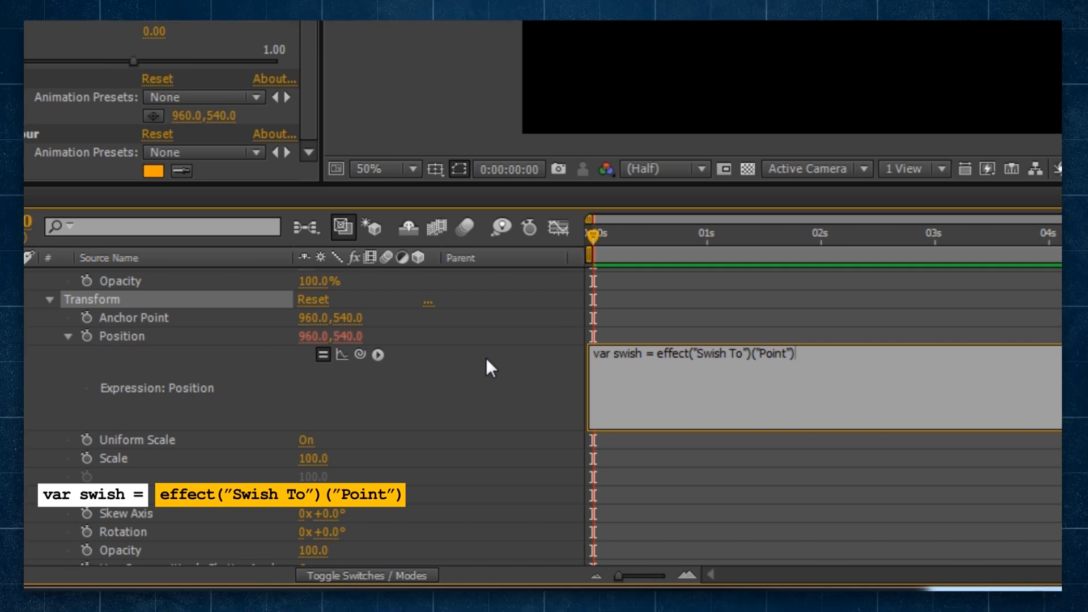
type("-toComp(")
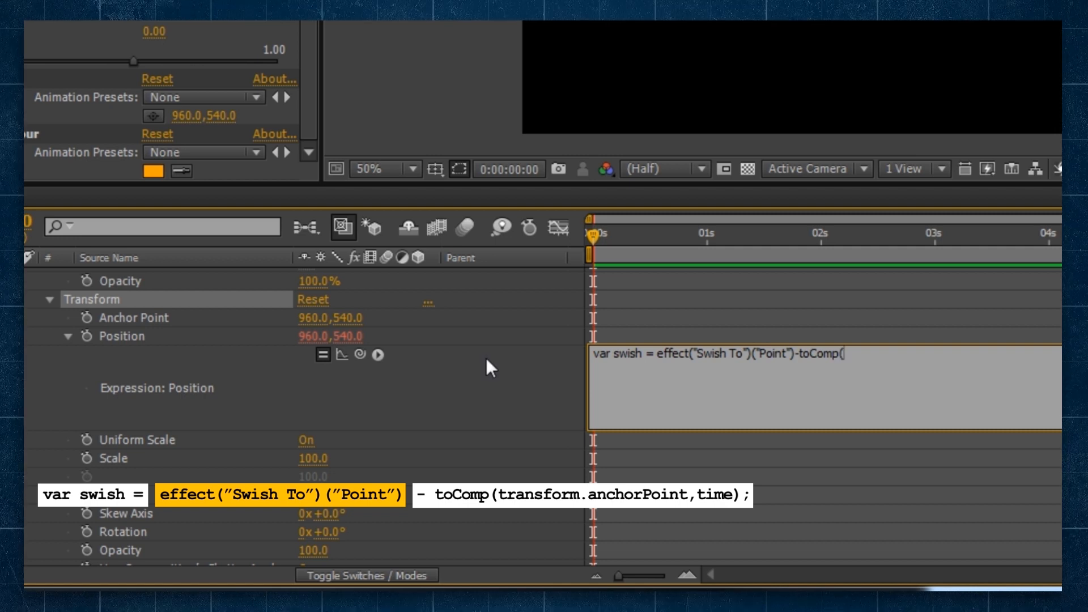
type("transform")
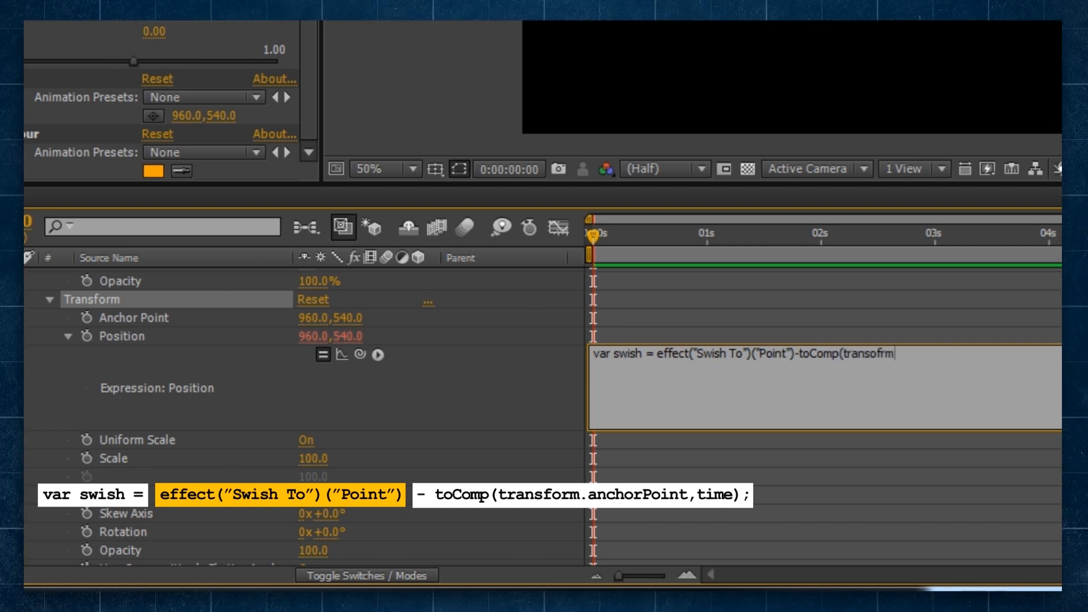
type(".anc")
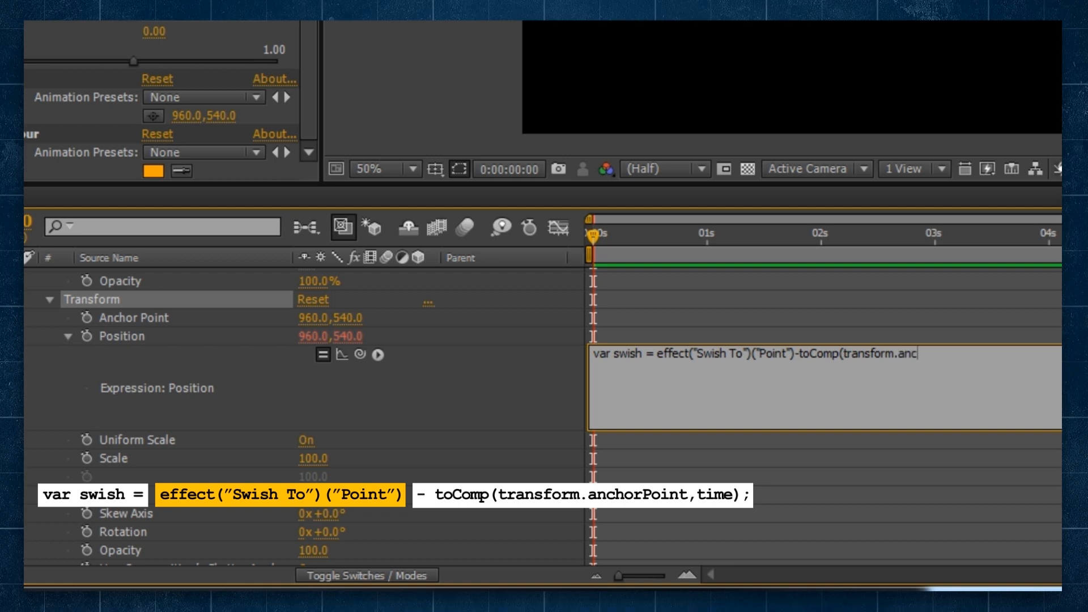
type("horPoint,time);")
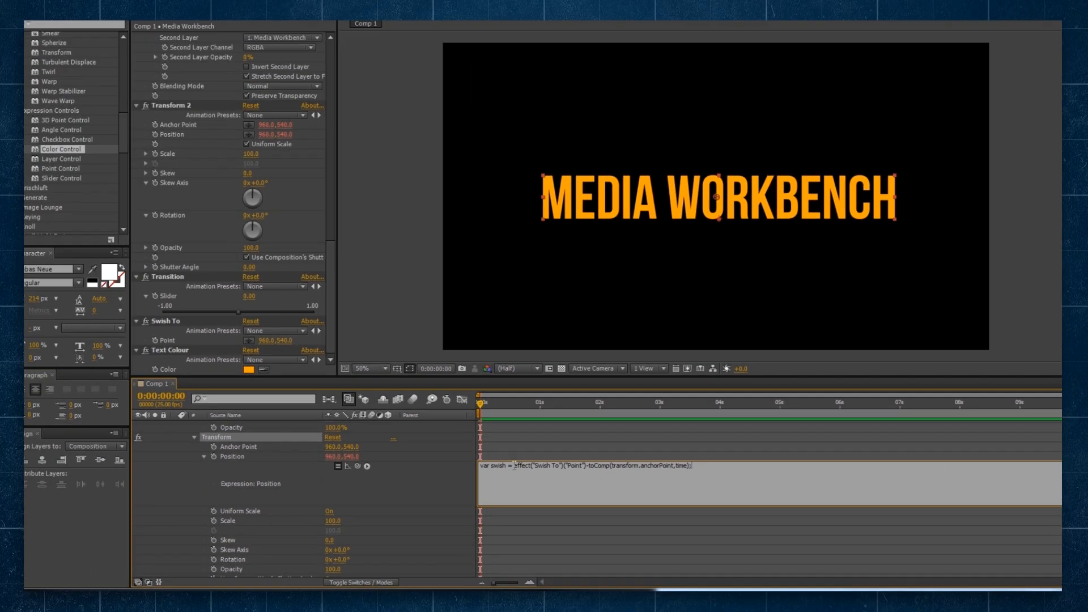
left_click_drag(630, 375, 910, 379)
left_click_drag(660, 474, 674, 473)
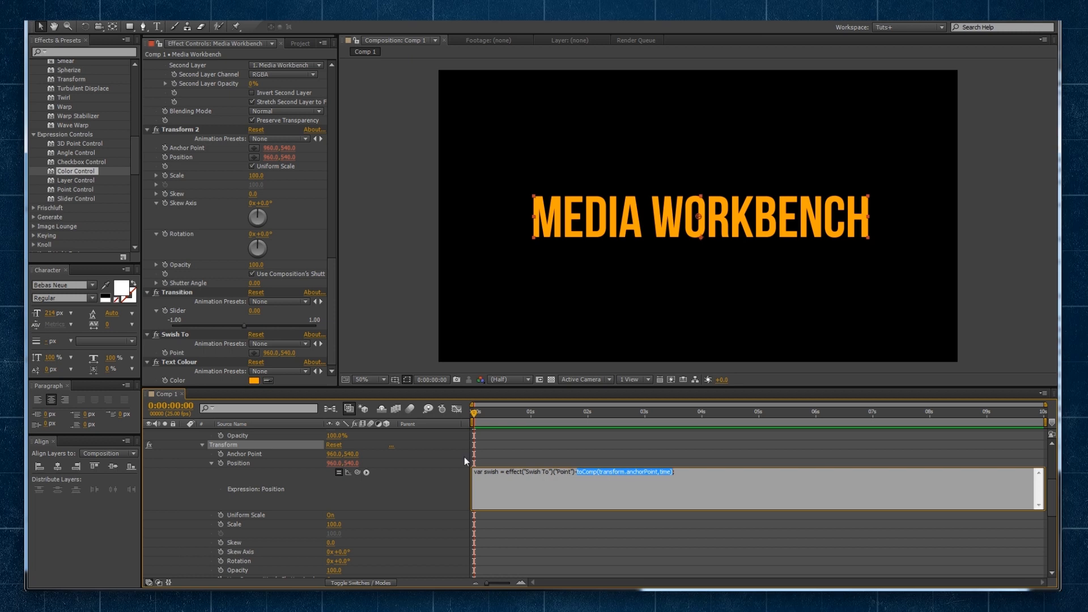
left_click(433, 471)
left_click(646, 335)
Add a second line, value = value + [swish[0]*(0-effect("Transition")("Slider")), linking the Transition slider into the Position expression.
left_click(695, 484)
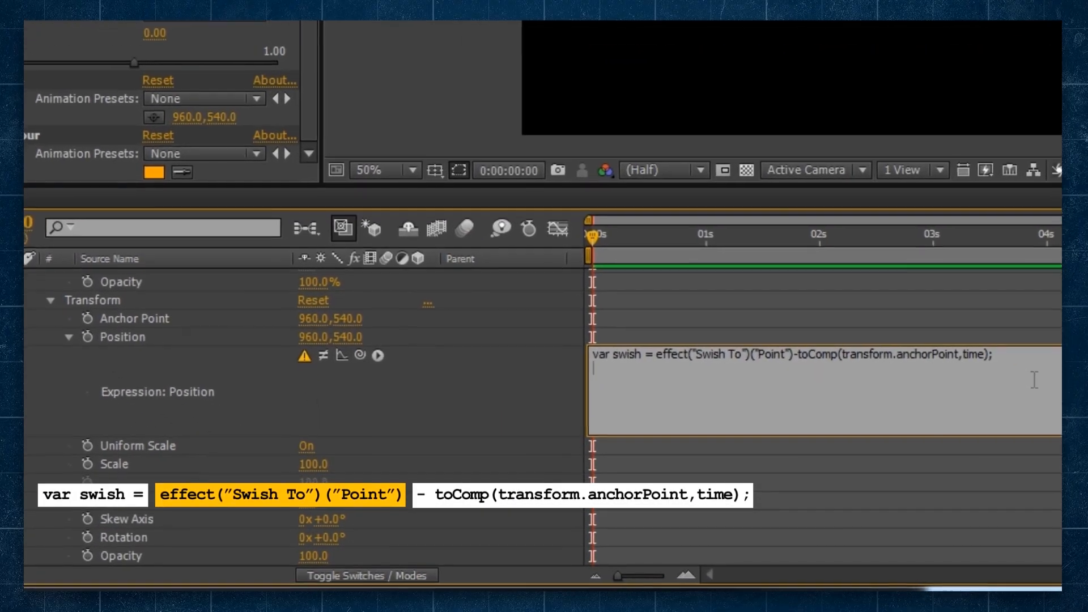
key("Return")
type("value =")
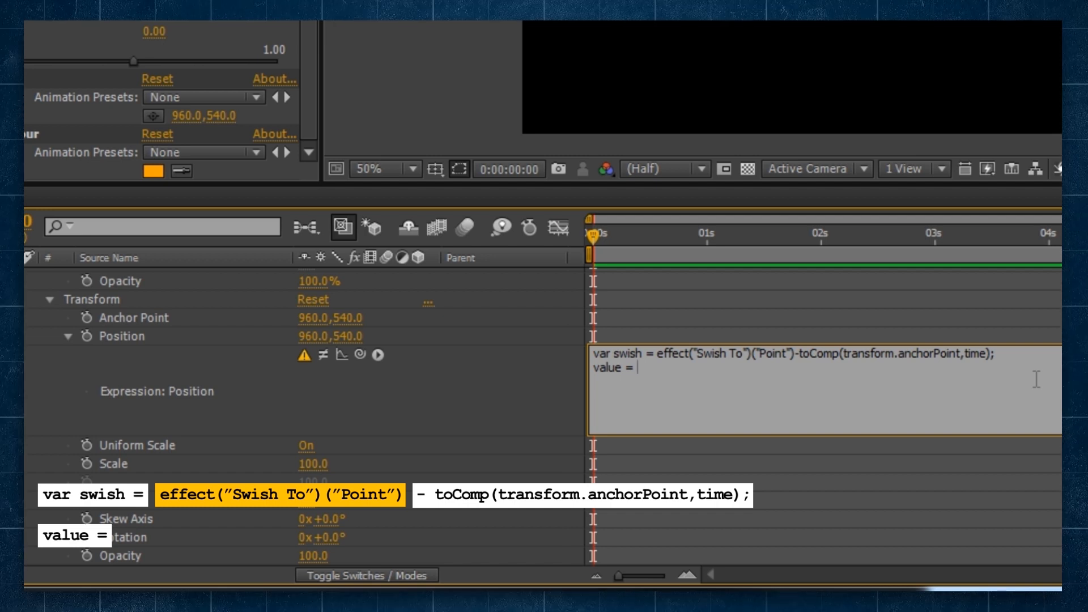
type("value + [")
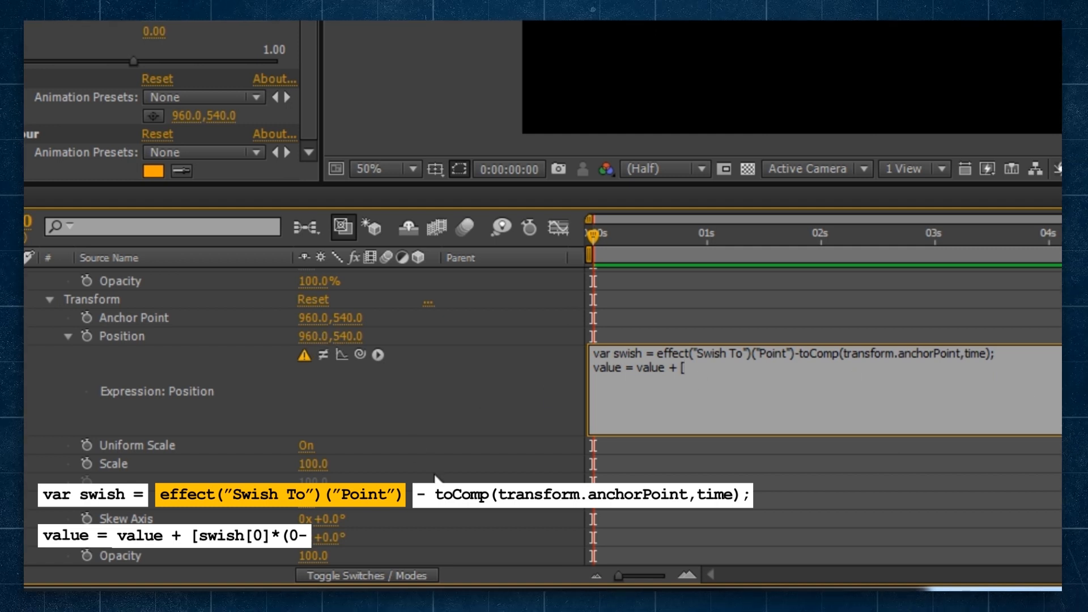
type("swi")
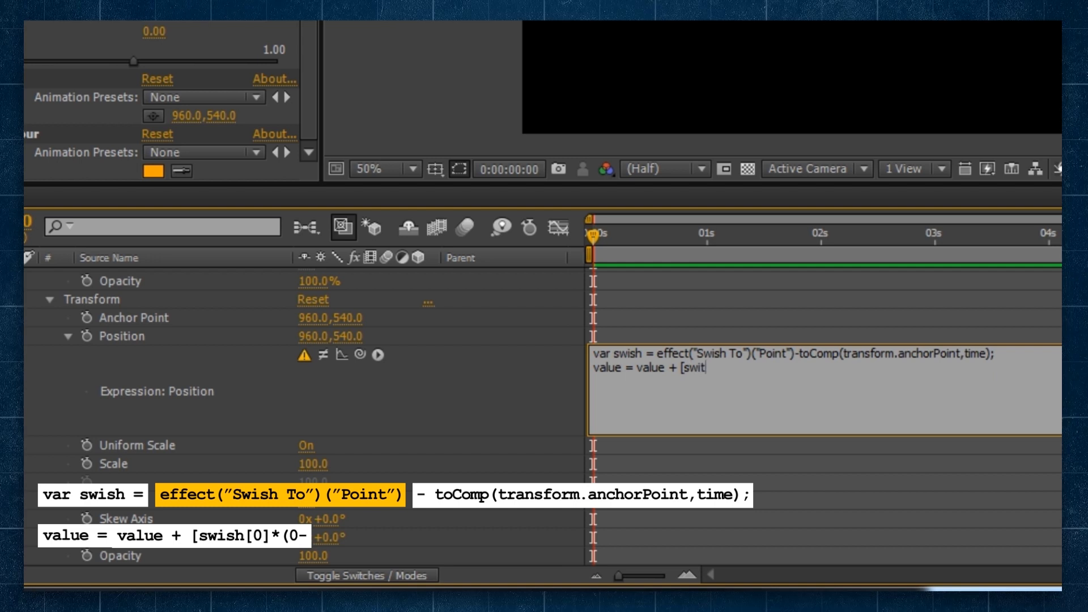
type("sh[0")
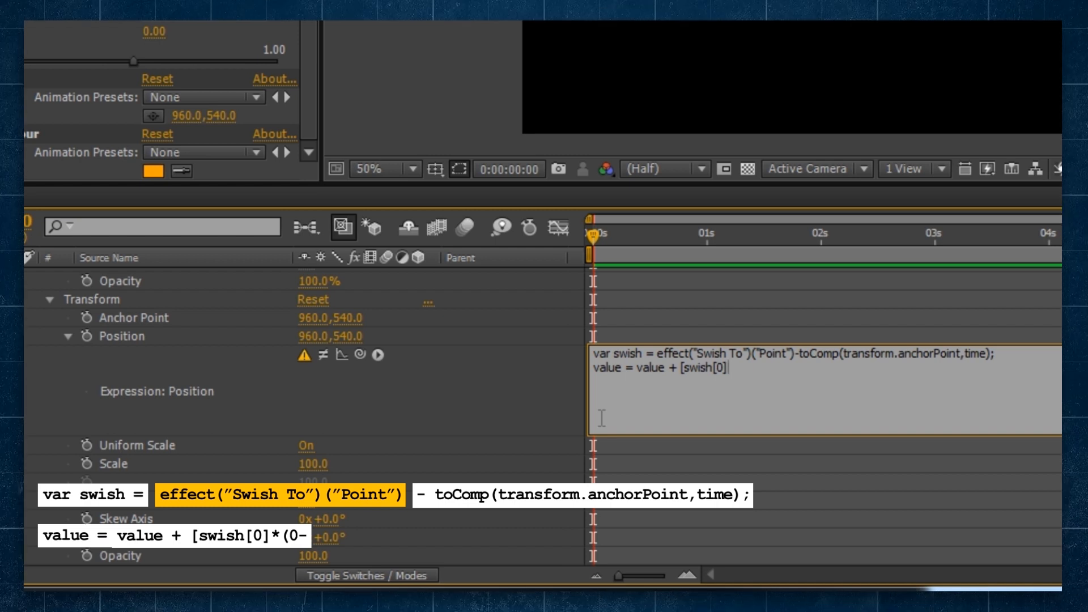
type("*")
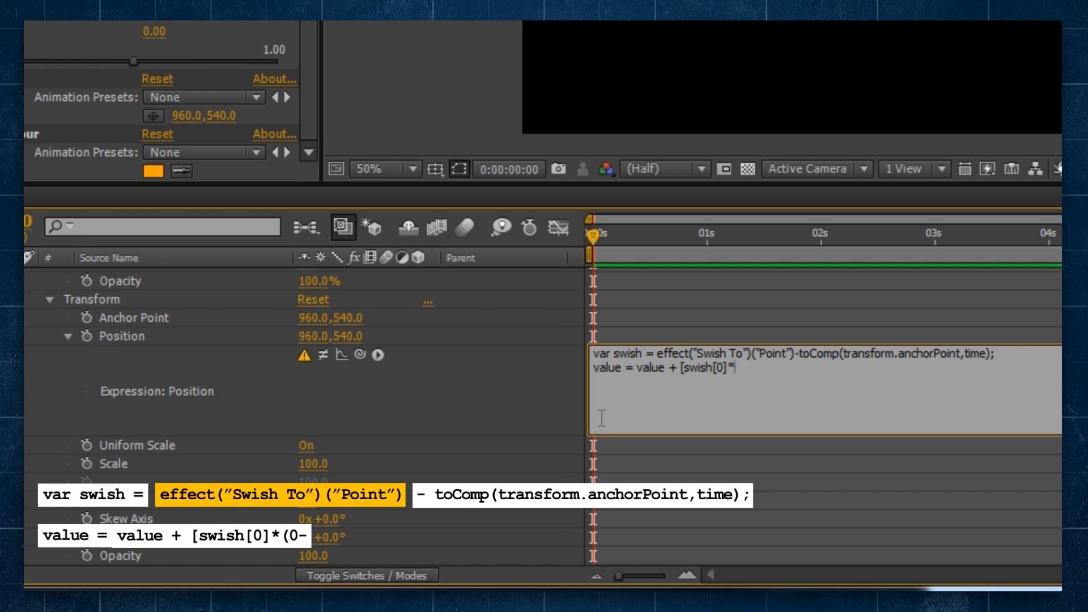
type("(0-")
left_click_drag(361, 354, 297, 181)
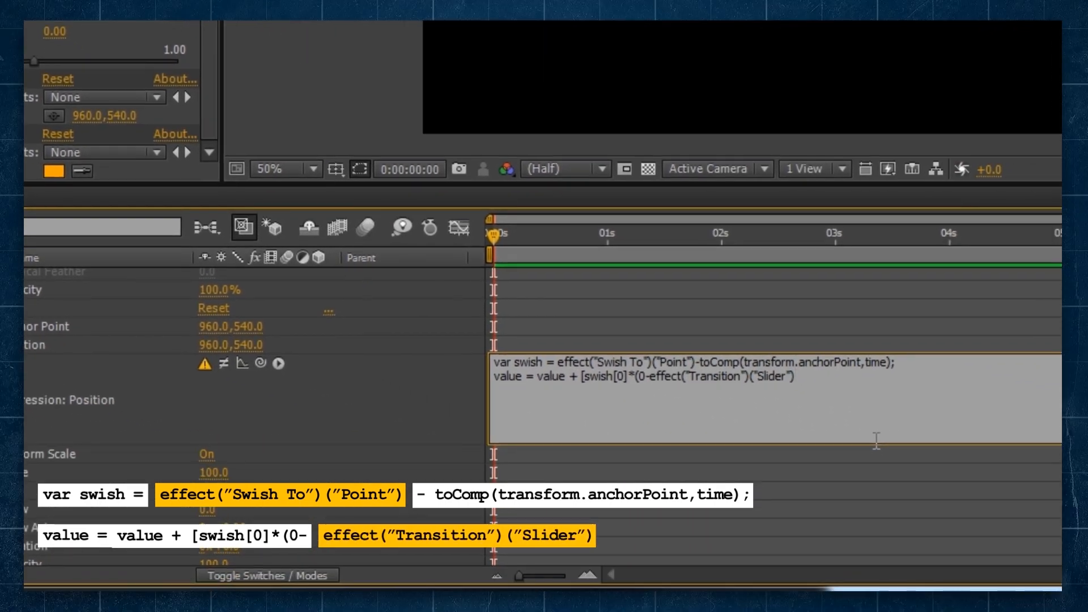
type("),")
Duplicate the swish[0]*(0-effect("Transition")("Slider")) term at the end of the Position expression's second line as the array's second component.
key("Left")
key("shift+Left")
key("shift+Left")
key("shift+Left")
key("shift+Left")
key("shift+Left")
key("shift+Left")
key("shift+Left")
key("shift+Left")
key("shift+Left")
key("shift+Left")
key("shift+Left")
key("shift+Left")
key("shift+Left")
key("shift+Left")
key("shift+Left")
key("shift+Left")
key("shift+Left")
key("shift+Left")
key("shift+Left")
key("shift+Left")
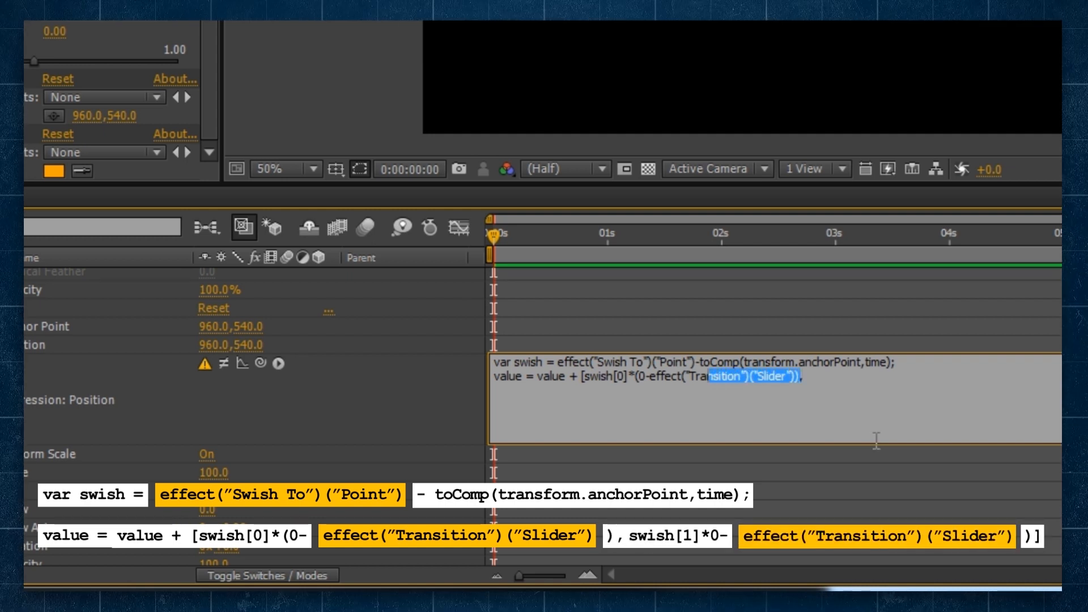
key("shift+Left")
key("shift+Left")
key("shift+Left")
key("shift+Left")
key("shift+Left")
key("shift+Left")
key("shift+Left")
key("shift+Left")
key("shift+Left")
key("shift+Left")
key("shift+Left")
key("shift+Left")
key("shift+Left")
key("shift+Left")
key("shift+Left")
key("shift+Left")
key("shift+Left")
key("shift+Left")
key("shift+Left")
key("shift+Left")
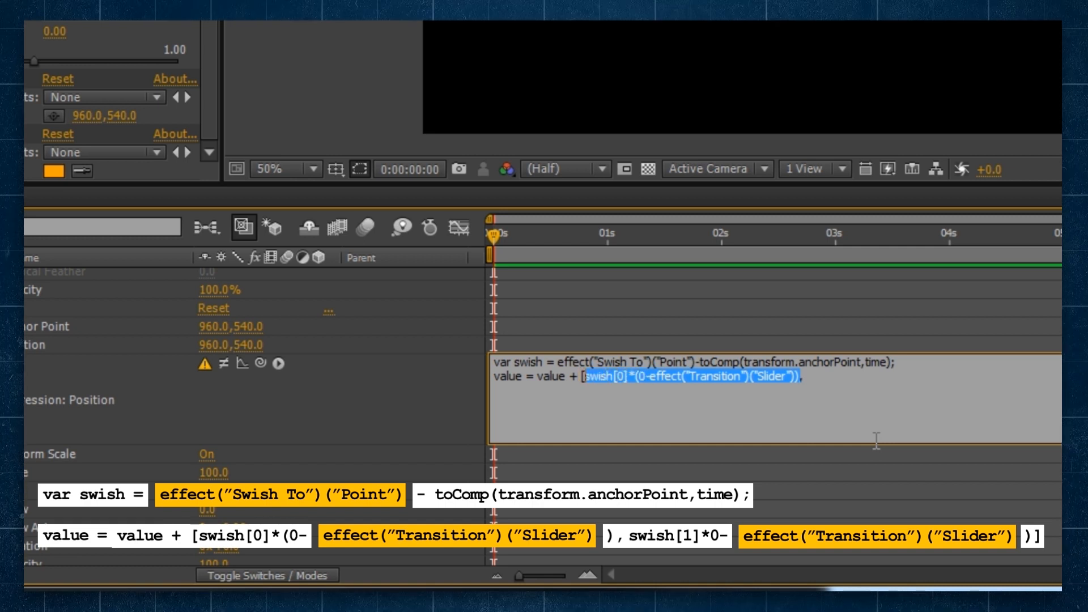
key("ctrl+c")
key("End")
key("ctrl+v")
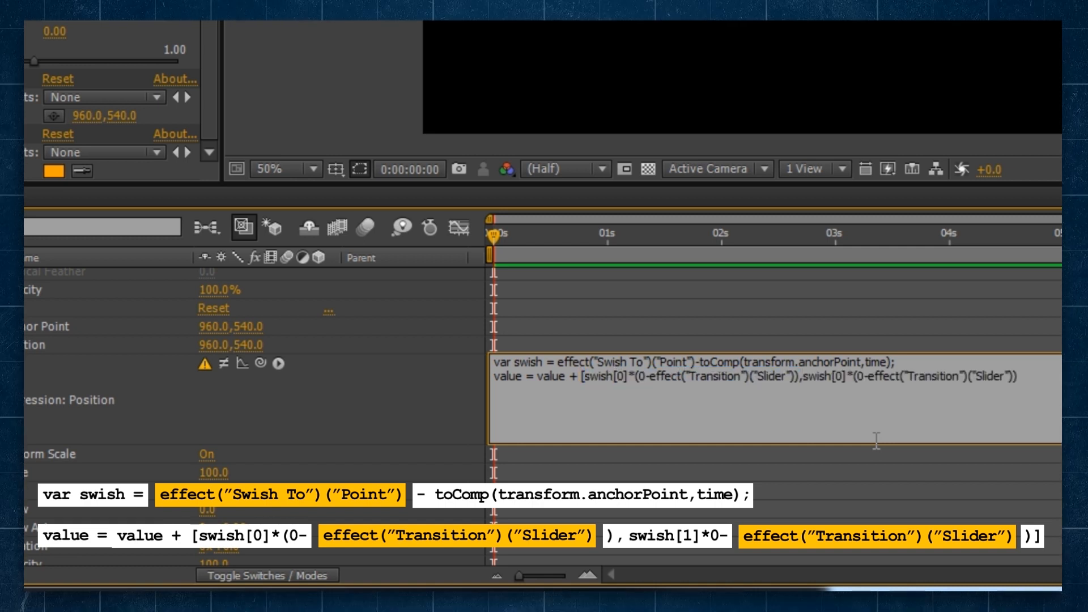
Change the duplicated term's index to swish[1], close the array with ]; and apply the Position expression.
left_click(842, 376)
key("BackSpace")
type("1")
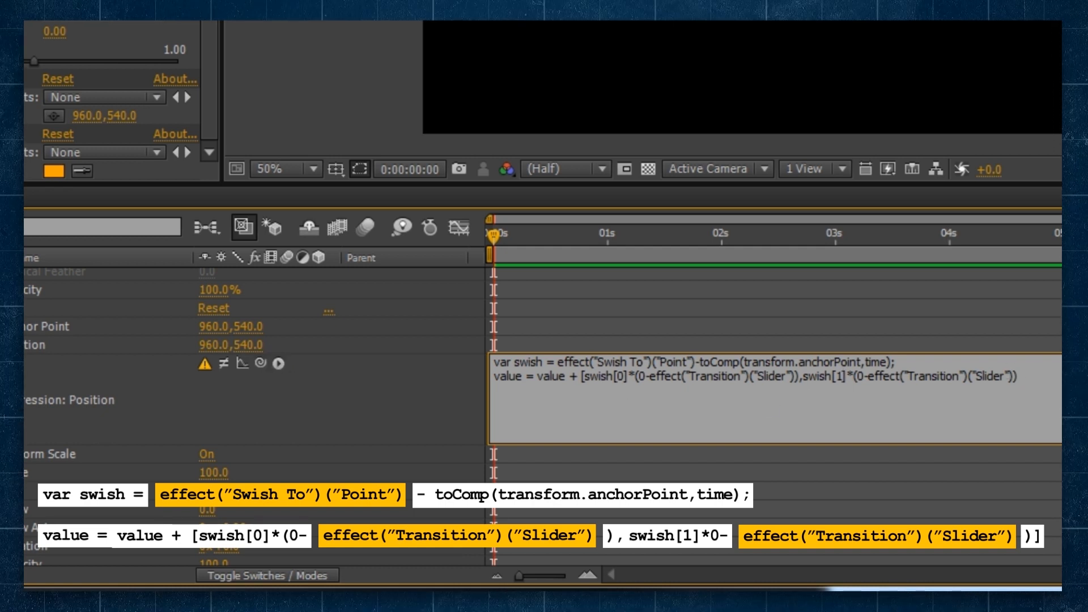
type("];")
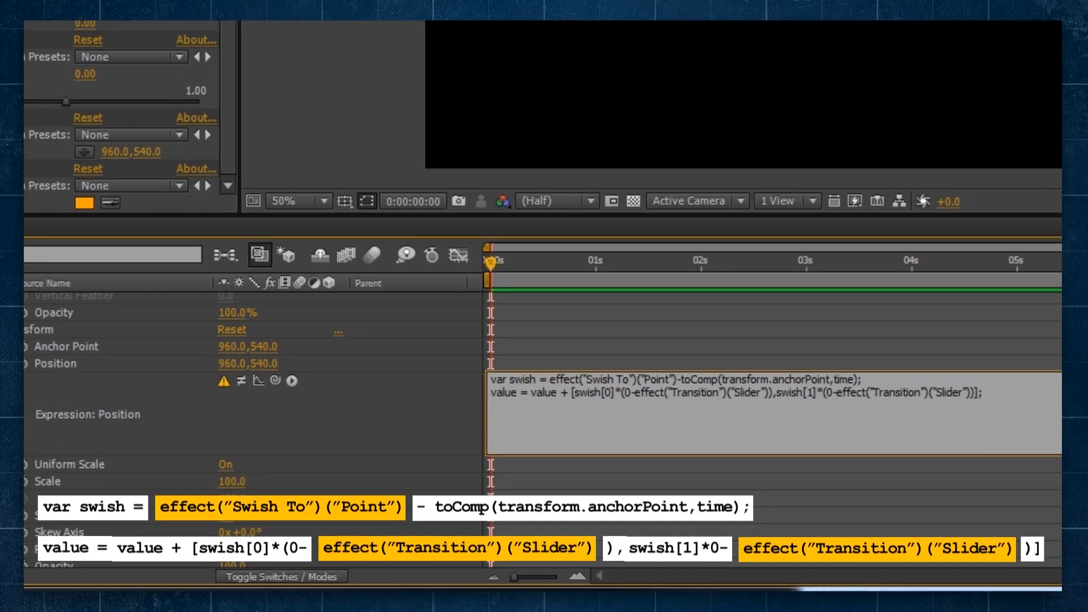
left_click(879, 486)
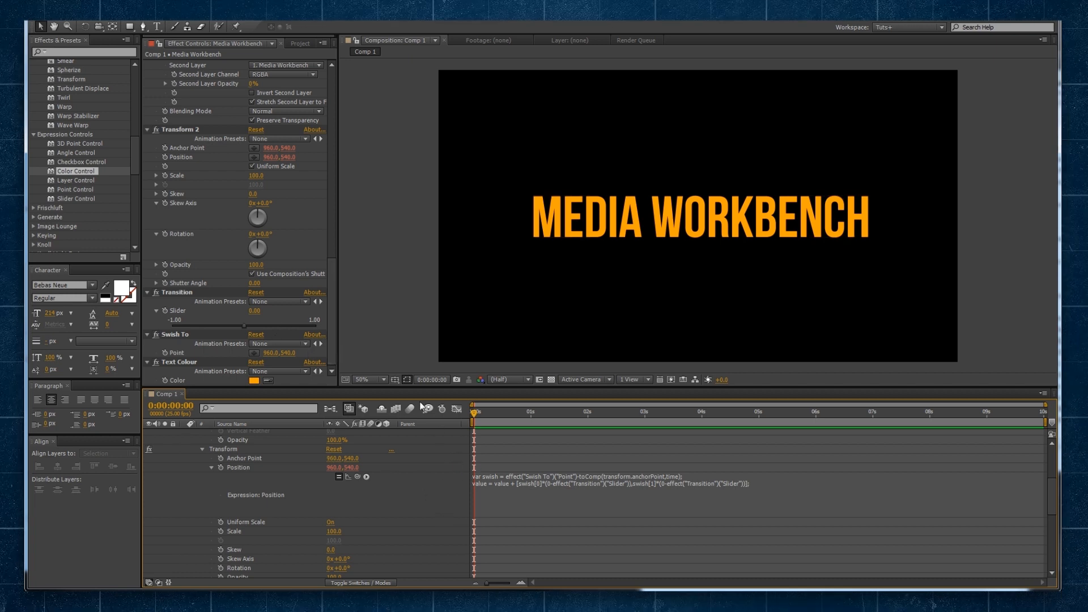
Enable an expression on the Swish To control's Point and enlarge its expression area to fit several lines.
left_click(169, 337)
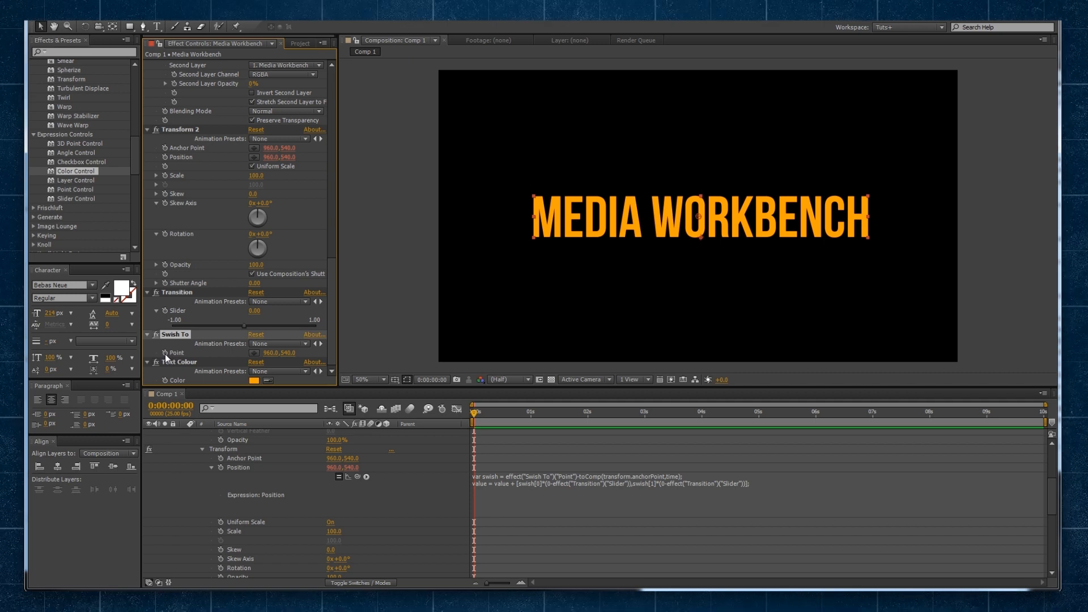
left_click(165, 353, "alt")
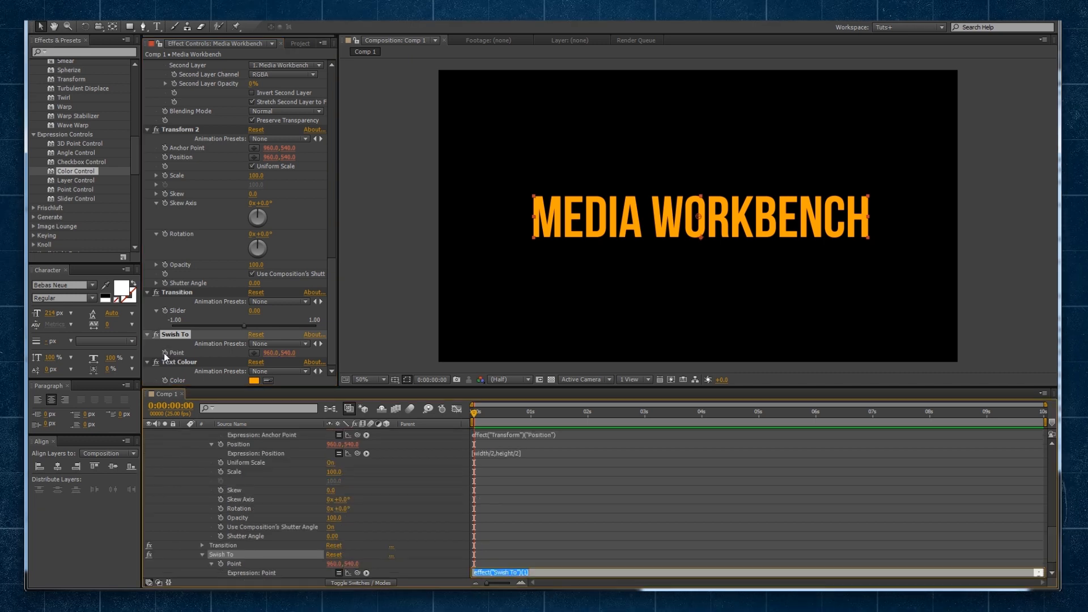
left_click_drag(1059, 540, 1059, 557)
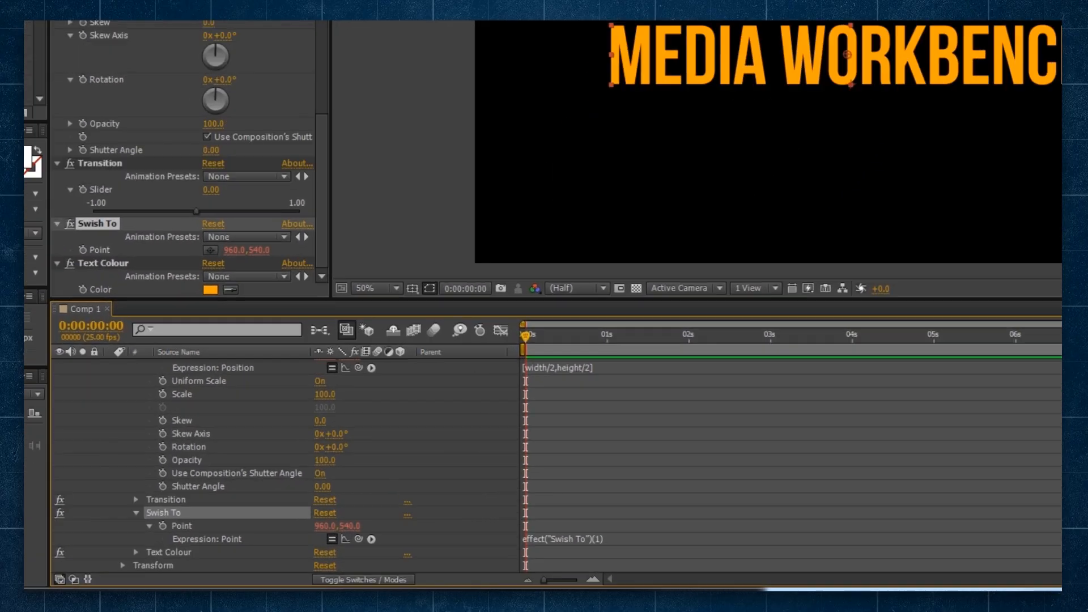
left_click(511, 555)
left_click_drag(516, 559, 516, 579)
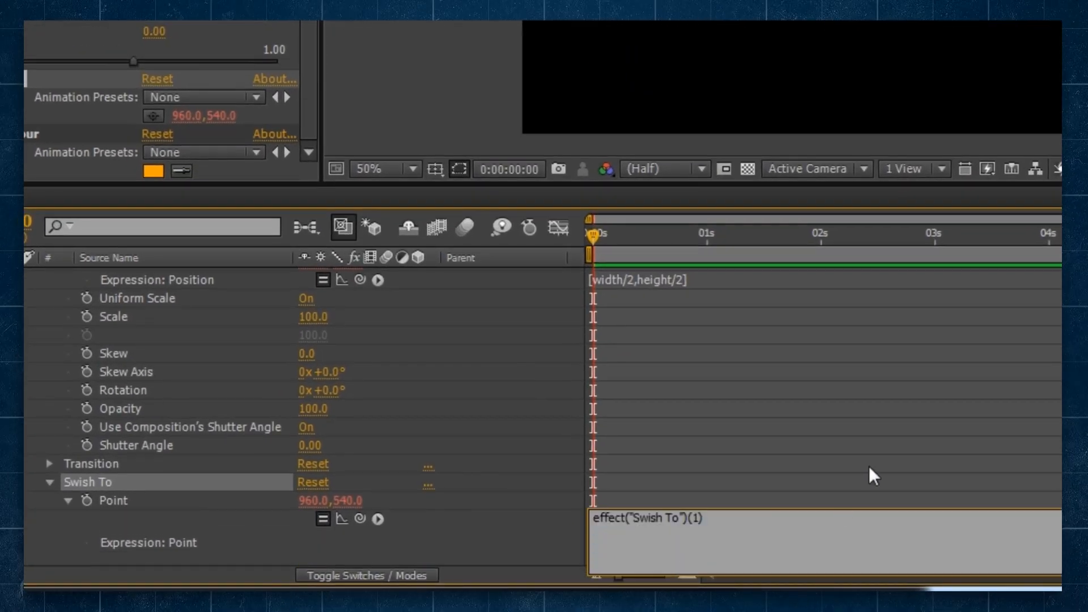
scroll(870, 474, "down", 2)
left_click(692, 511)
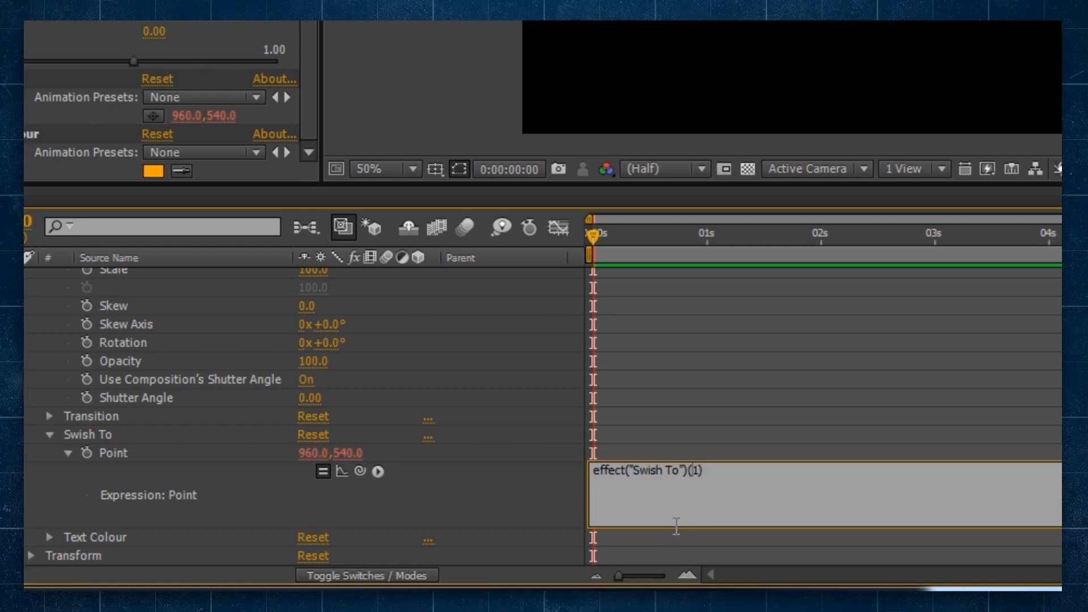
left_click_drag(664, 528, 661, 586)
left_click(898, 426)
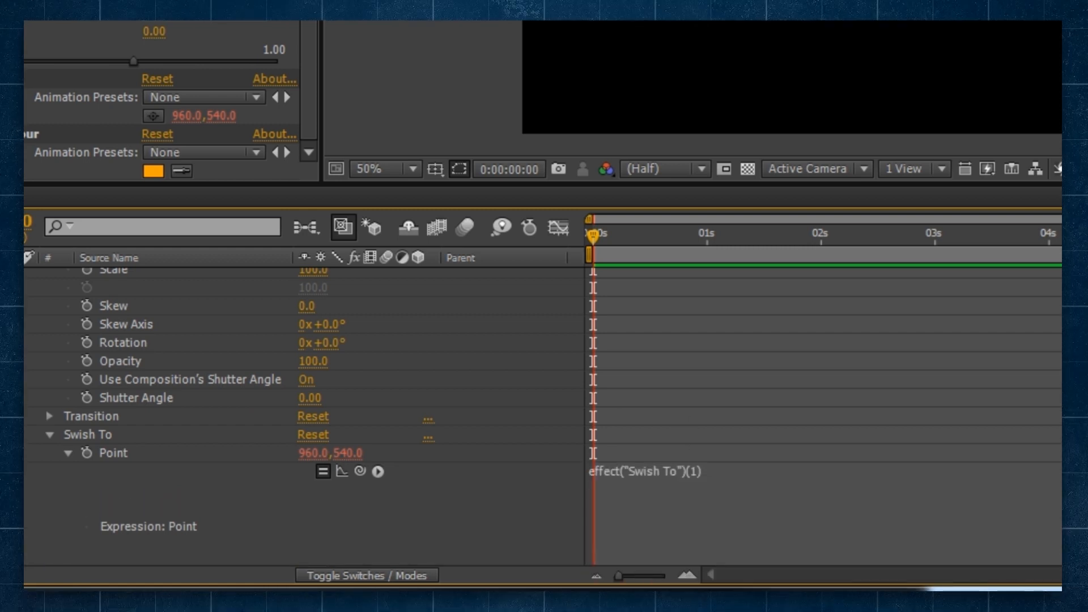
scroll(904, 436, "down", 3)
Replace the Swish To Point's default expression with the condition if(Math.abs(value[0])<Math.abs(value[1])){.
left_click(719, 450)
key("BackSpace")
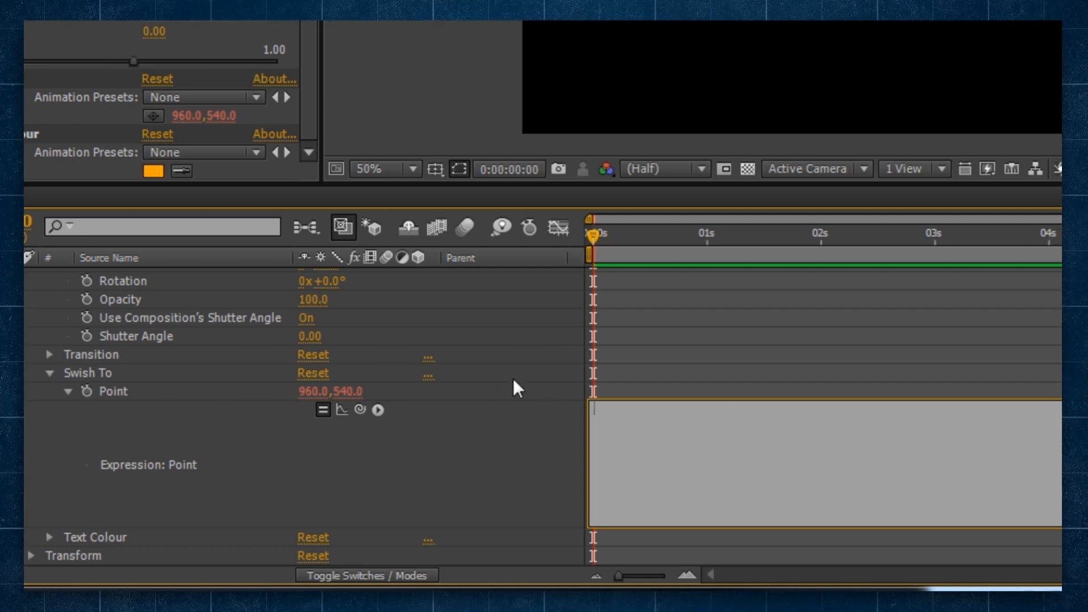
type("if(")
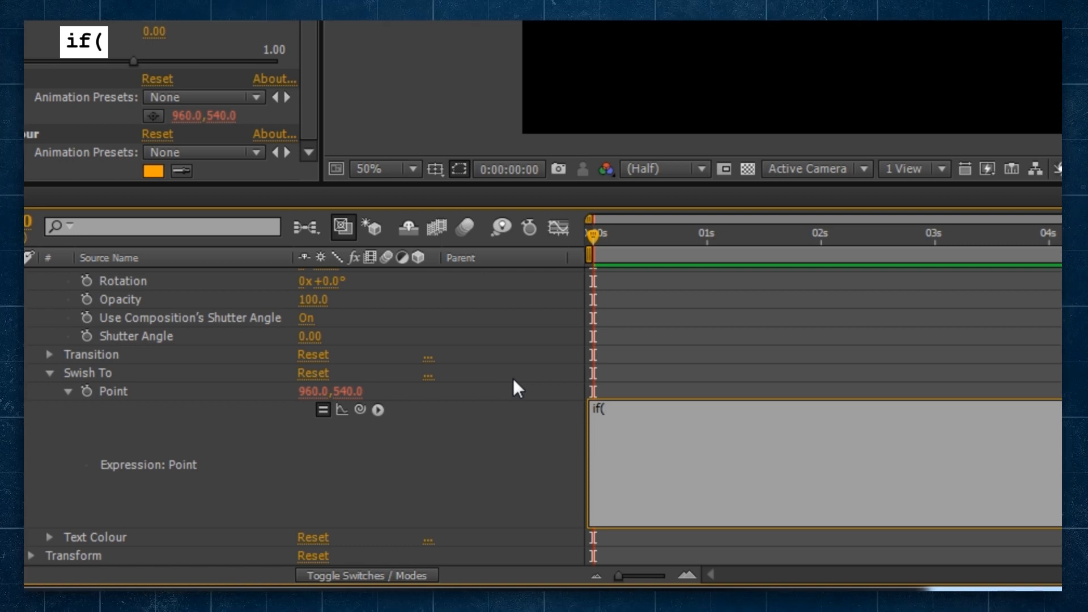
type("Math.abs")
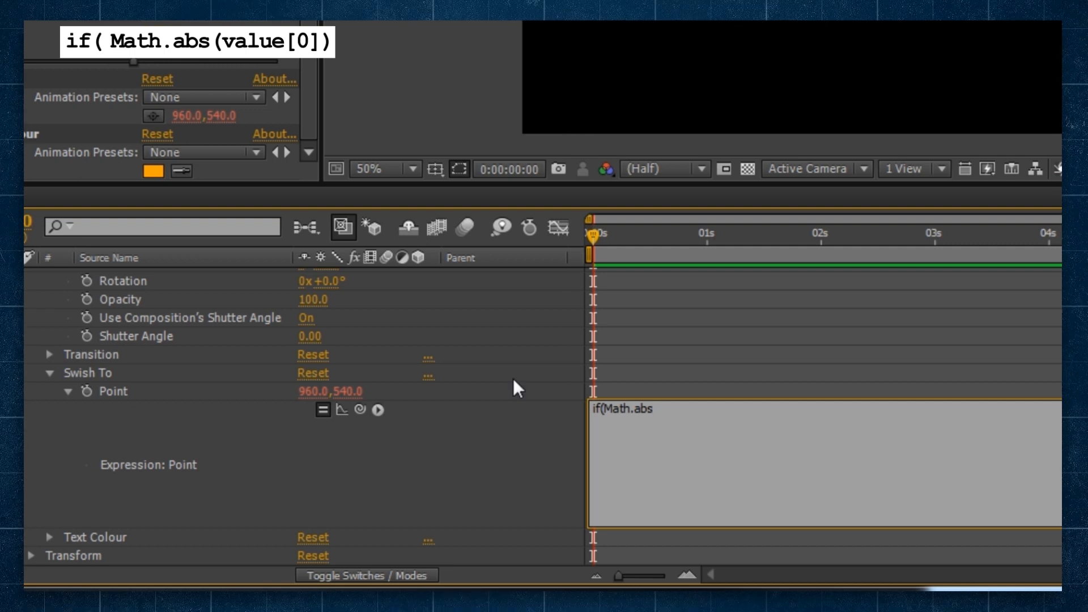
type("(value[0]")
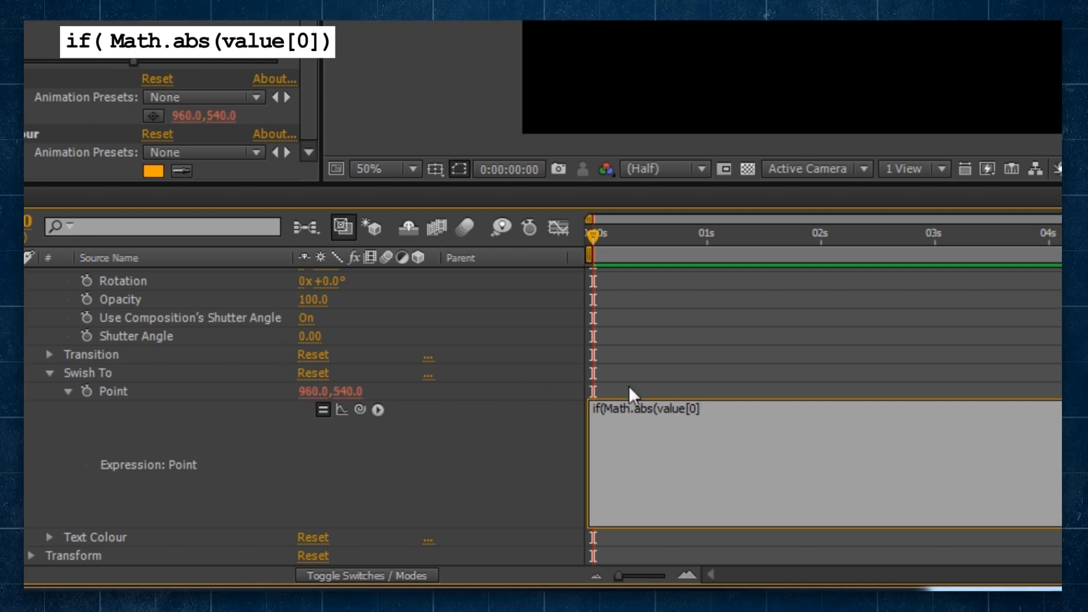
type(")")
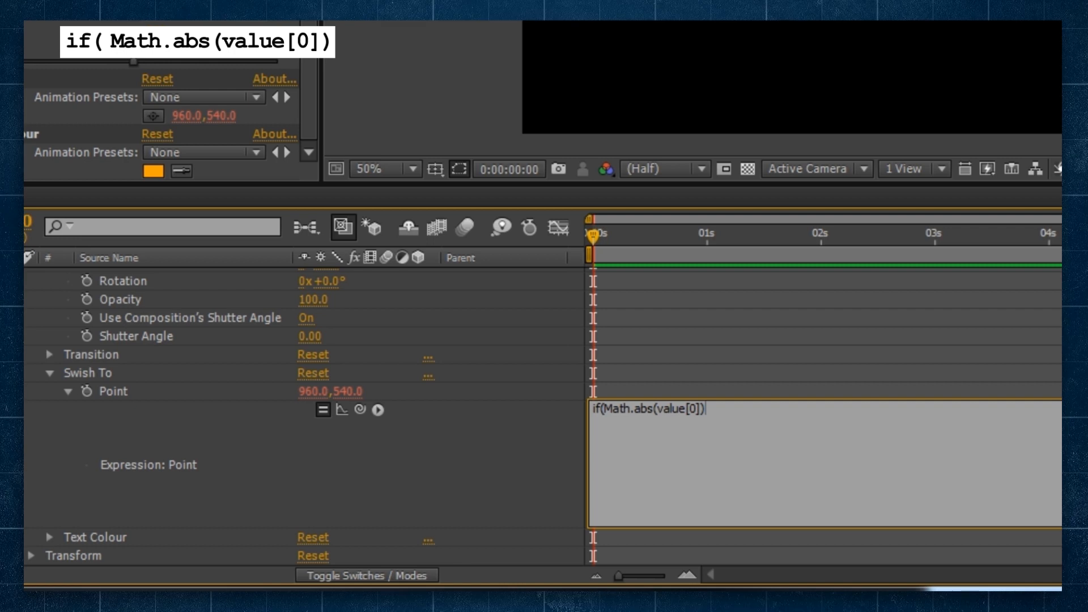
type("<")
type("Math.abs")
type("(value")
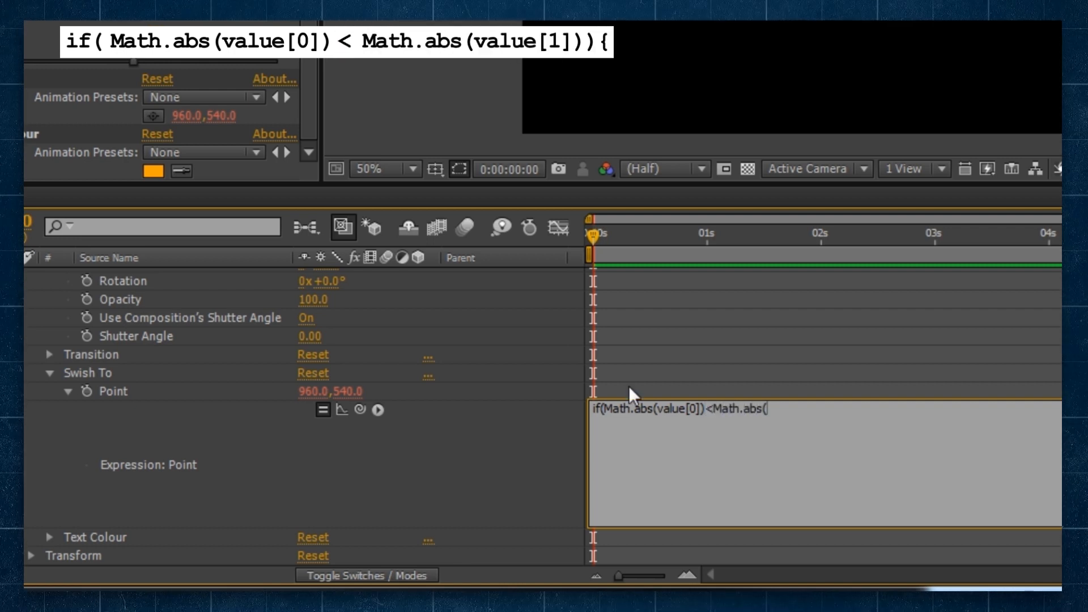
type("[1])){")
Add an empty }else{ branch with a closing brace to the Point expression, and place the text cursor inside the if branch.
key("Return")
type("}else{")
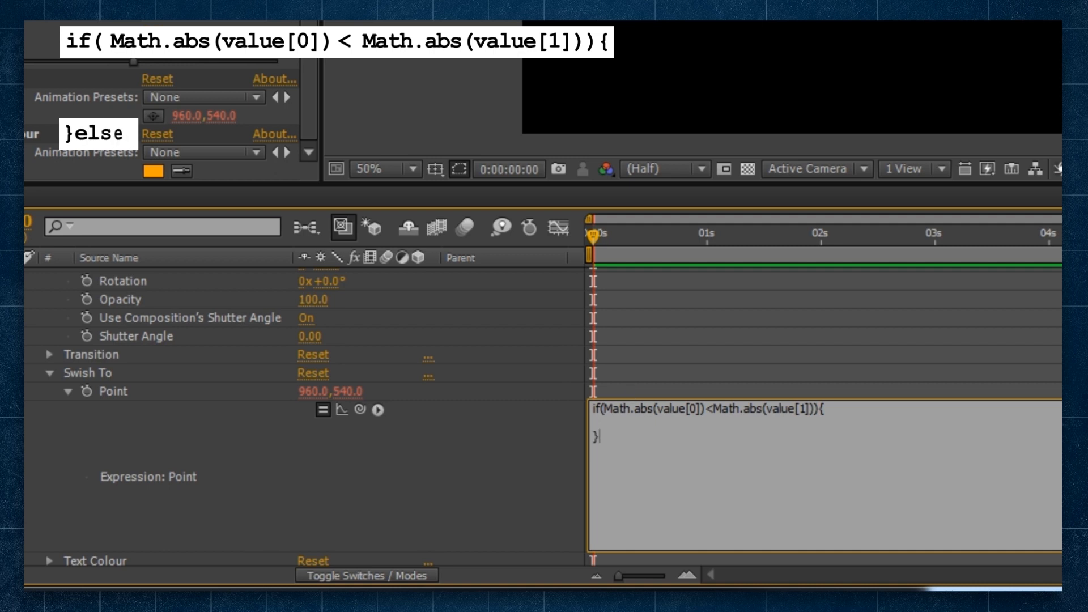
key("Return")
key("Return")
key("Return")
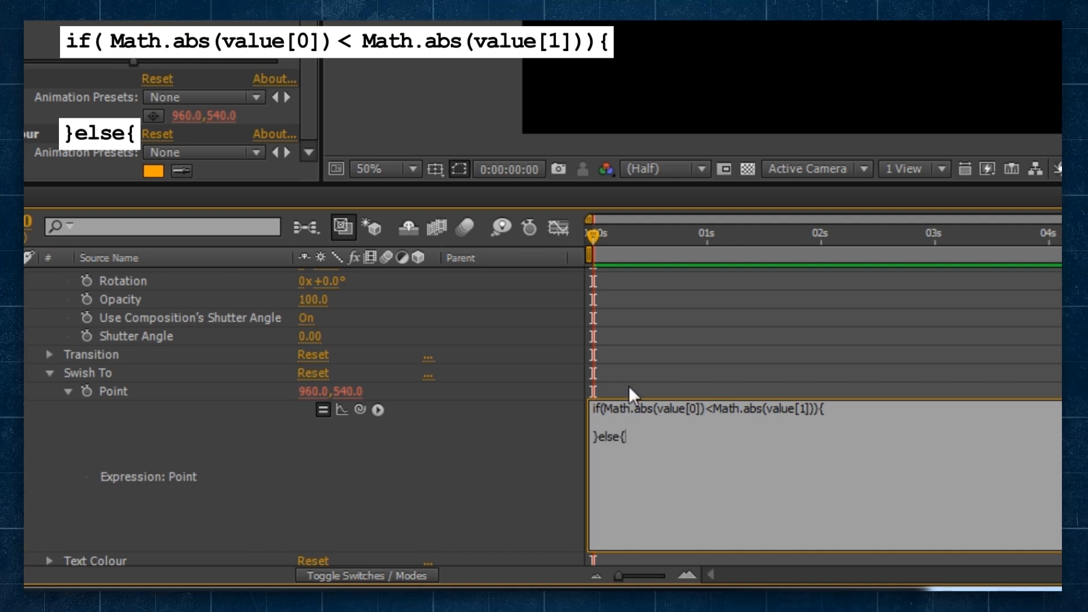
type("}")
key("Up")
key("Up")
key("Up")
key("Up")
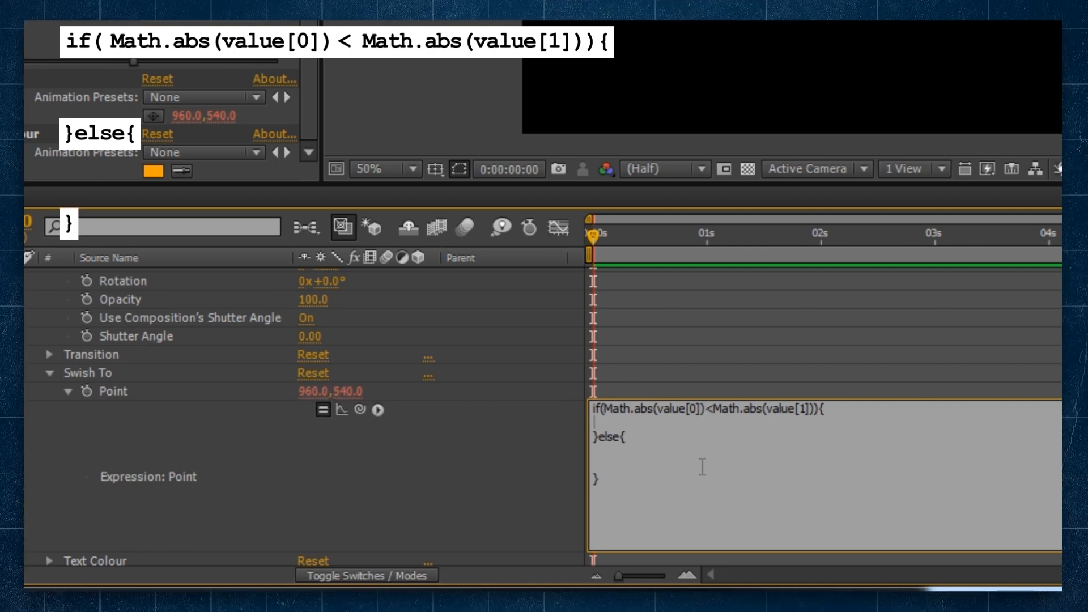
Declare var nV = [0,value[1]]; inside the if branch of the Swish To Point expression.
type("var")
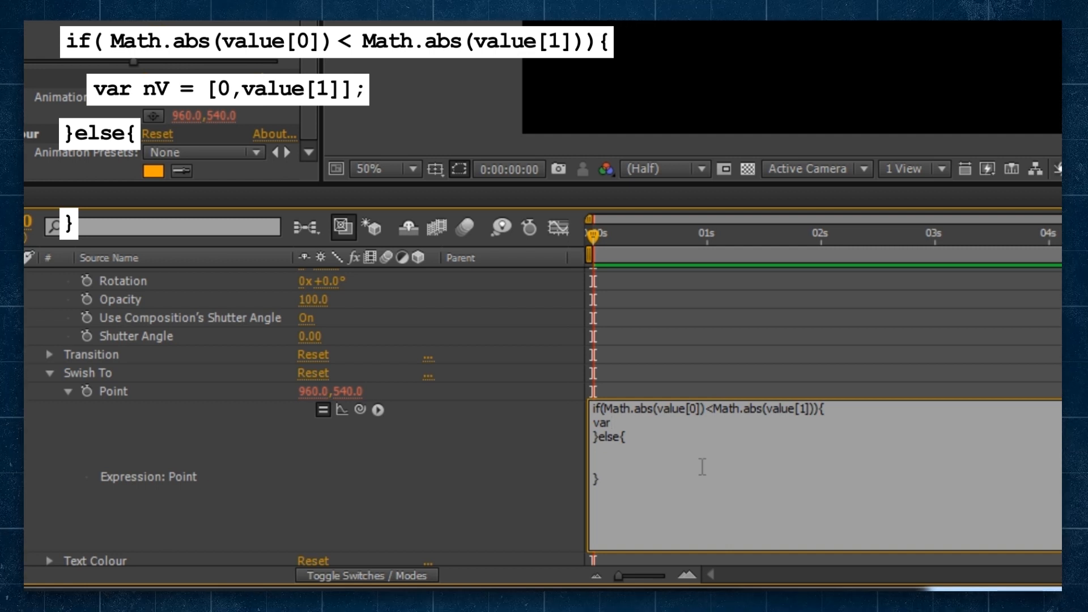
type(" n")
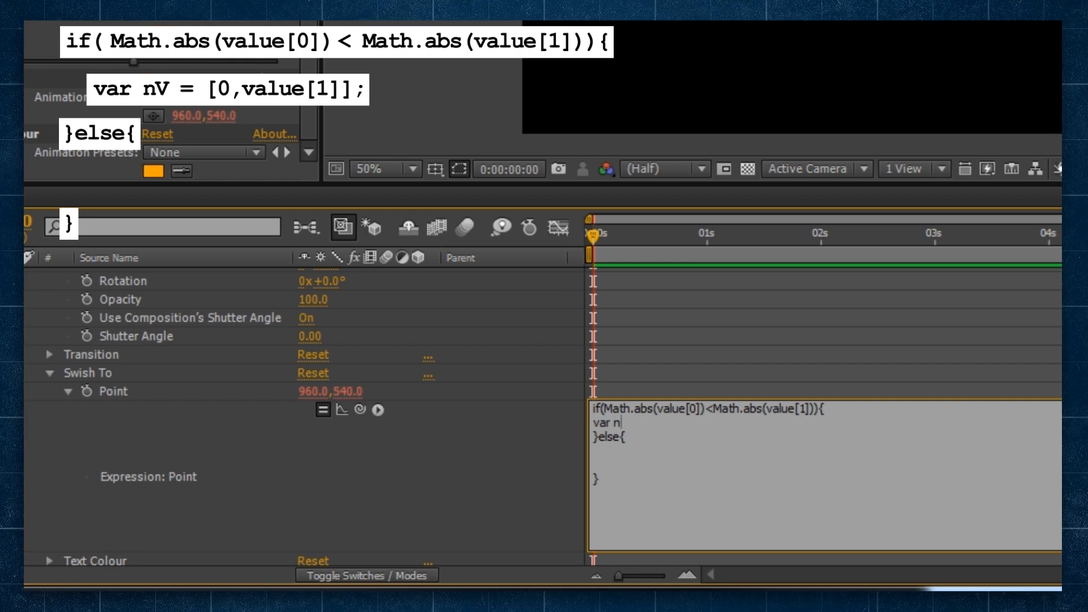
type("V =")
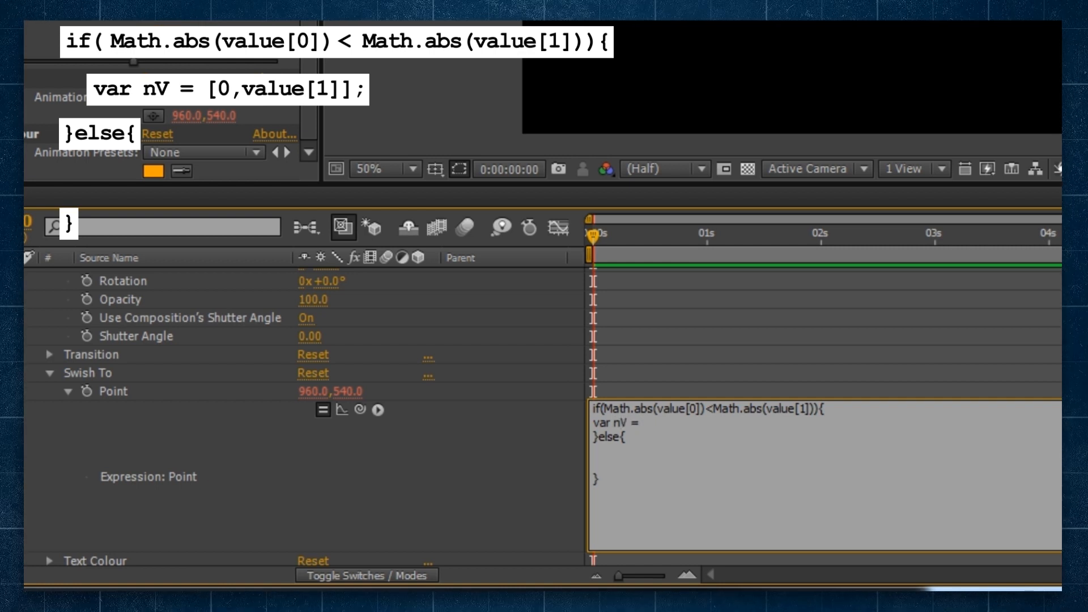
type(" [0,")
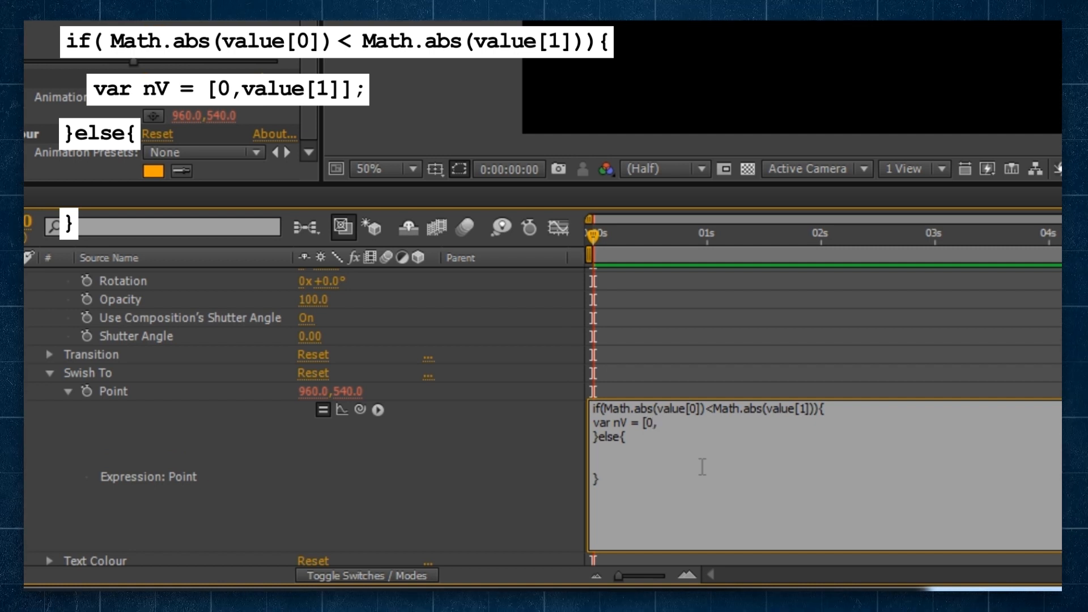
type("value[1]];")
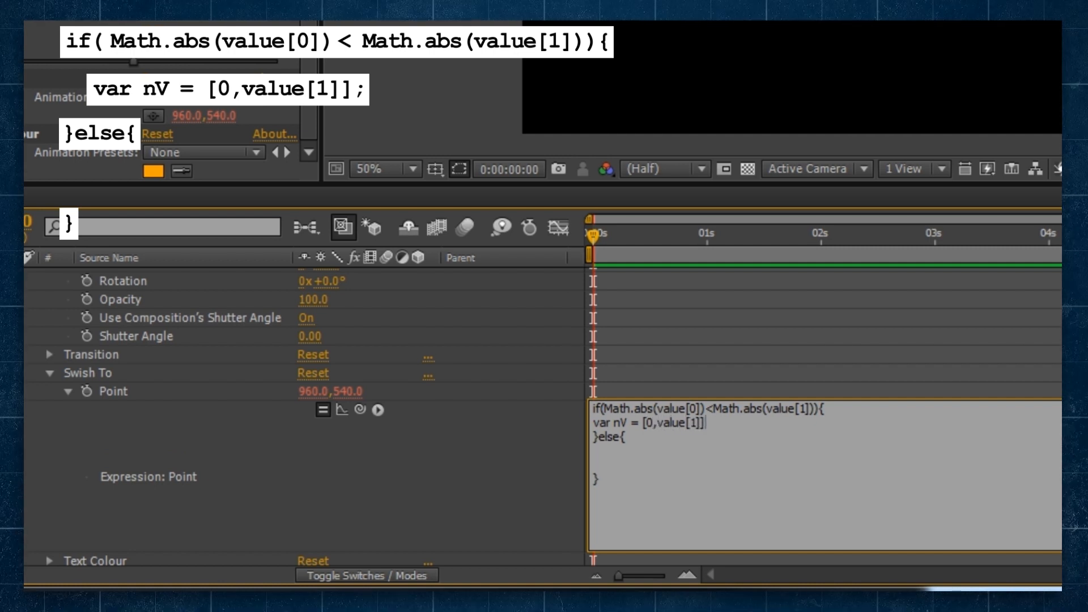
Copy the nV declaration into the else branch and change its first element to value[0].
key("shift+Home")
key("ctrl+c")
left_click(703, 464)
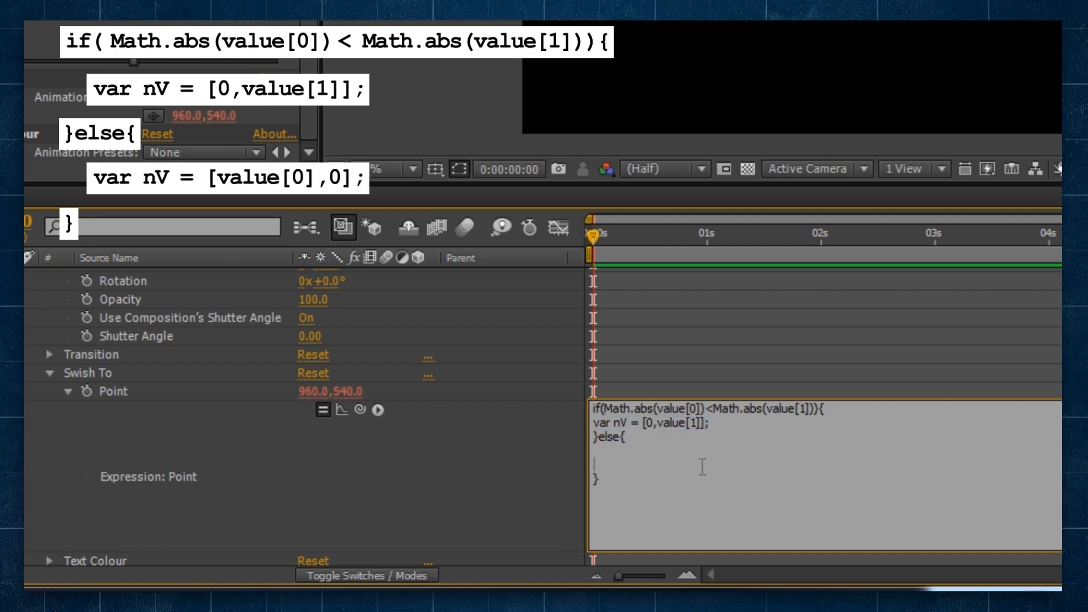
key("ctrl+v")
key("BackSpace")
key("Down")
key("Right")
key("shift+Right")
type("value[0]")
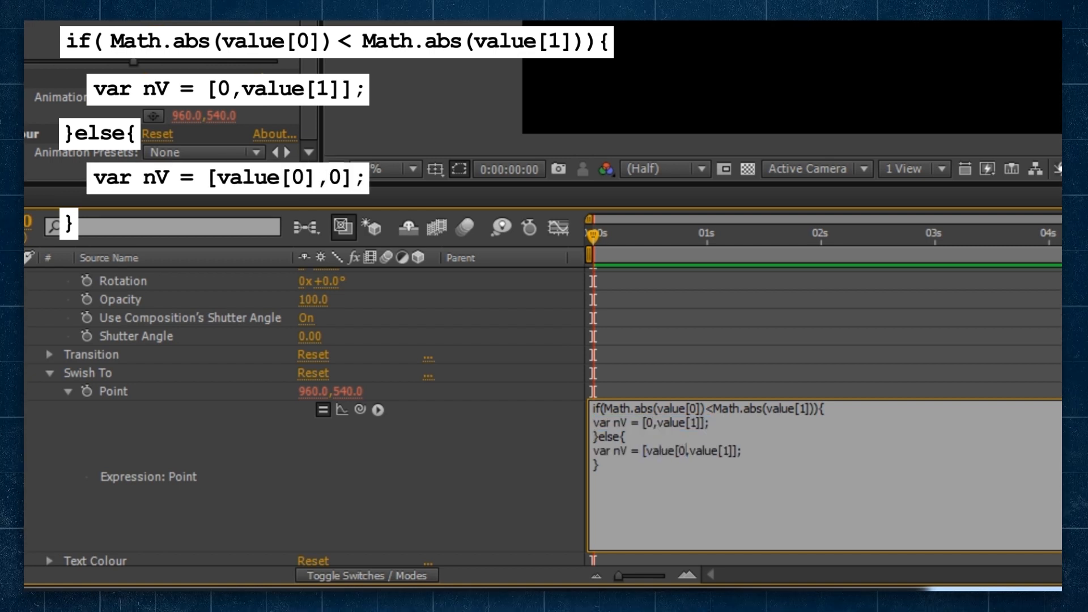
Replace the second element of the else branch's nV array with 0, so the line reads var nV = [value[0],0];.
key("Right")
key("shift+Right")
key("shift+Right")
key("shift+Right")
key("shift+Right")
key("shift+Right")
key("shift+Right")
key("shift+Right")
key("shift+Right")
type("0")
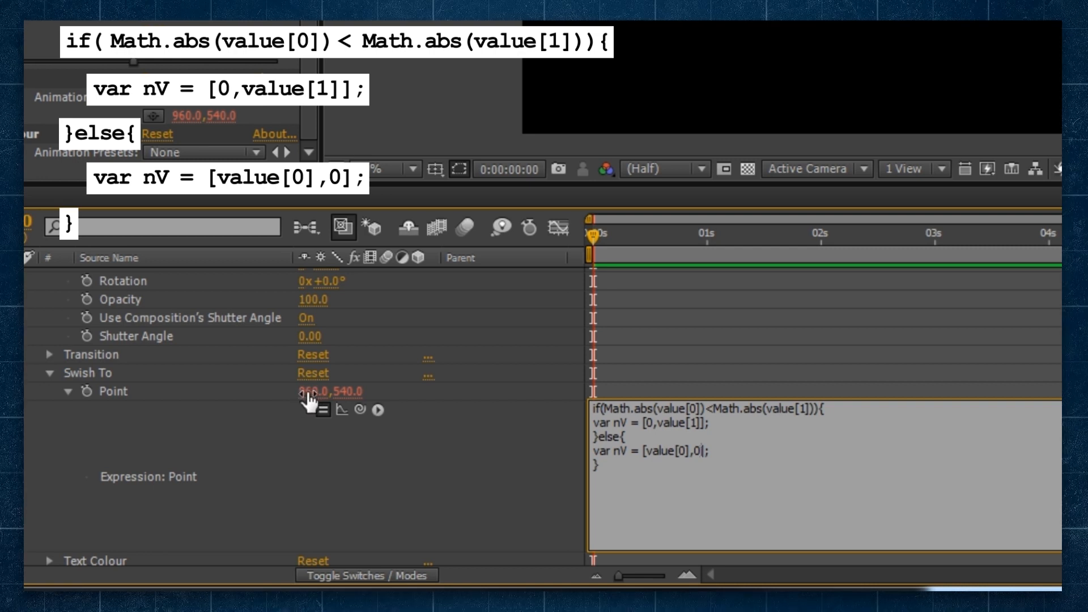
Indent the nV declarations in both the if and else branches by one tab.
double_click(698, 453)
key("Home")
key("Tab")
key("Down")
key("Down")
key("Home")
key("Tab")
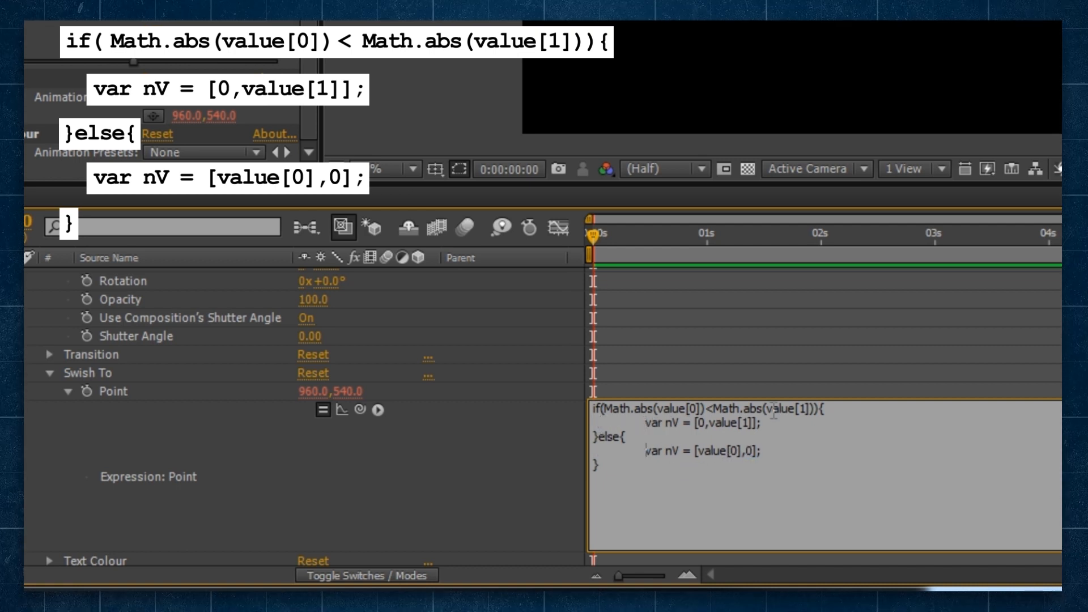
Add toComp(transform.anchorPoint,time)+nV; after the closing brace, apply the Point expression and select the Swish To control.
key("Return")
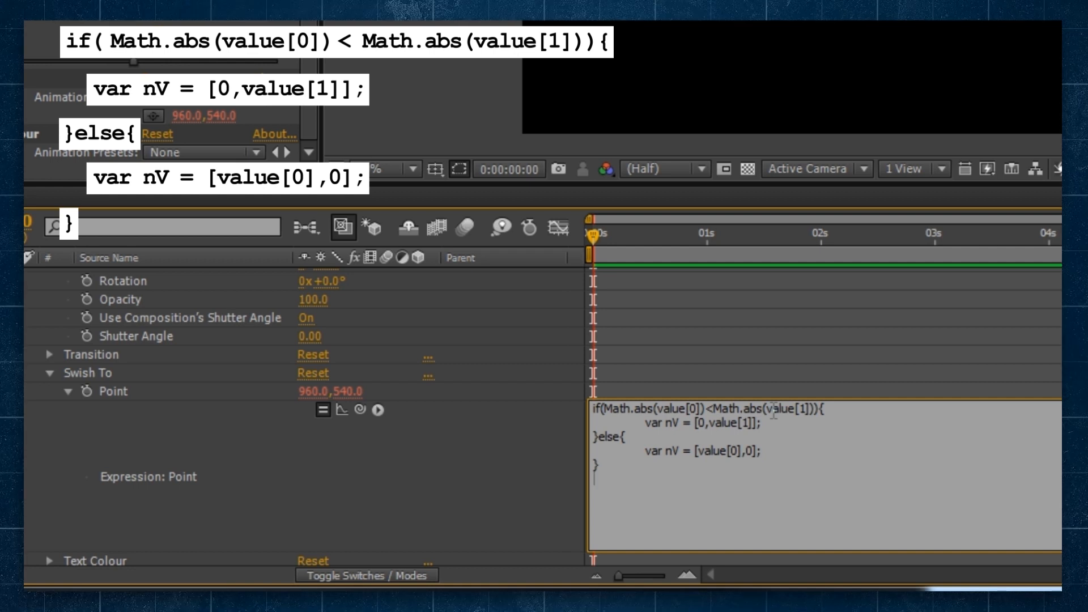
type("toComp(")
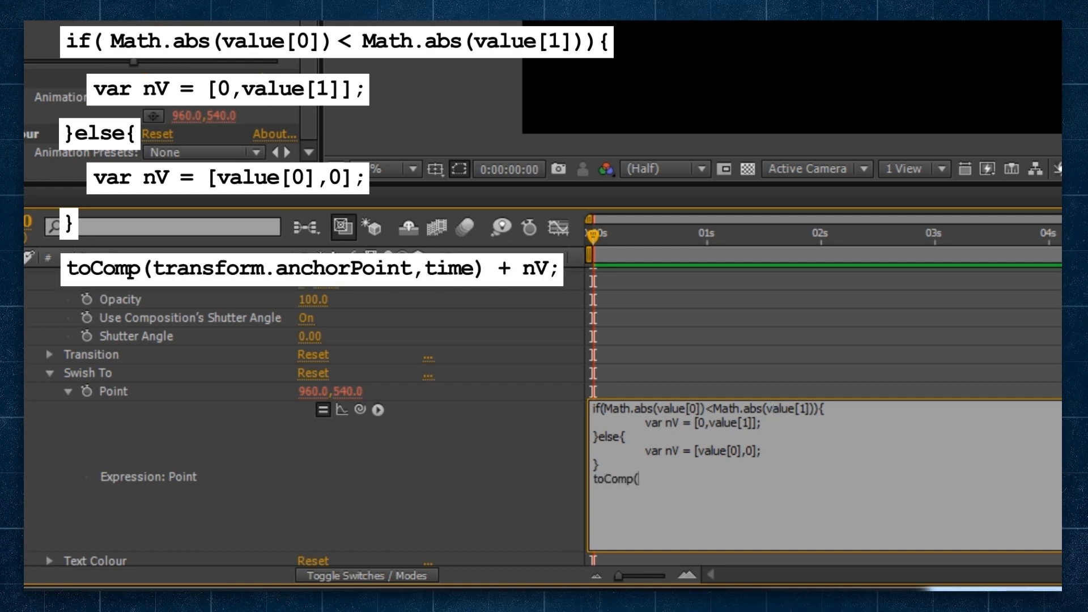
type("transfo")
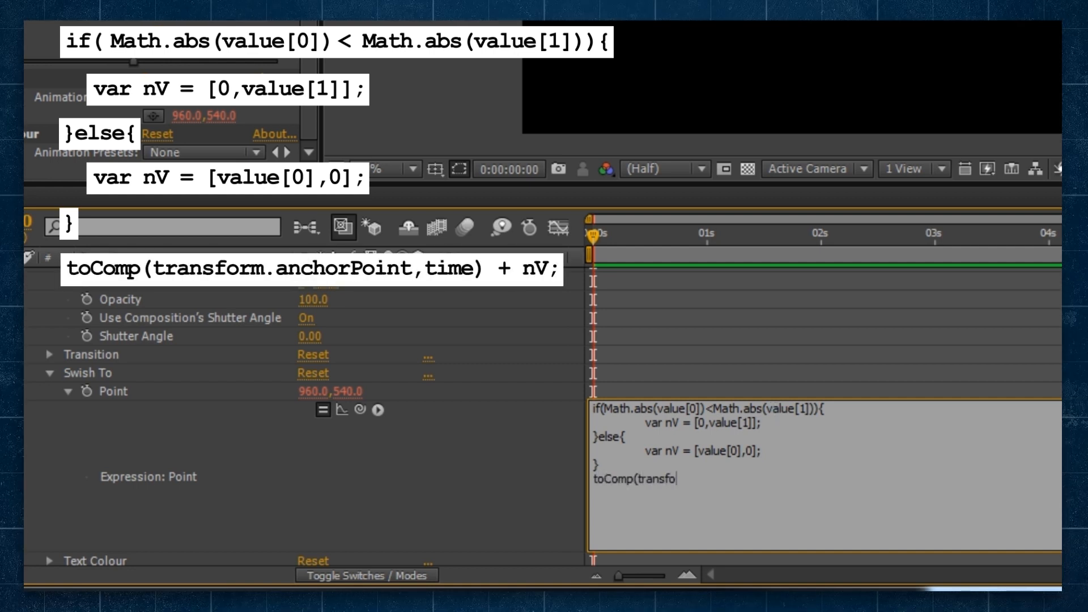
type("rm.anchorPoint,time)+nV;")
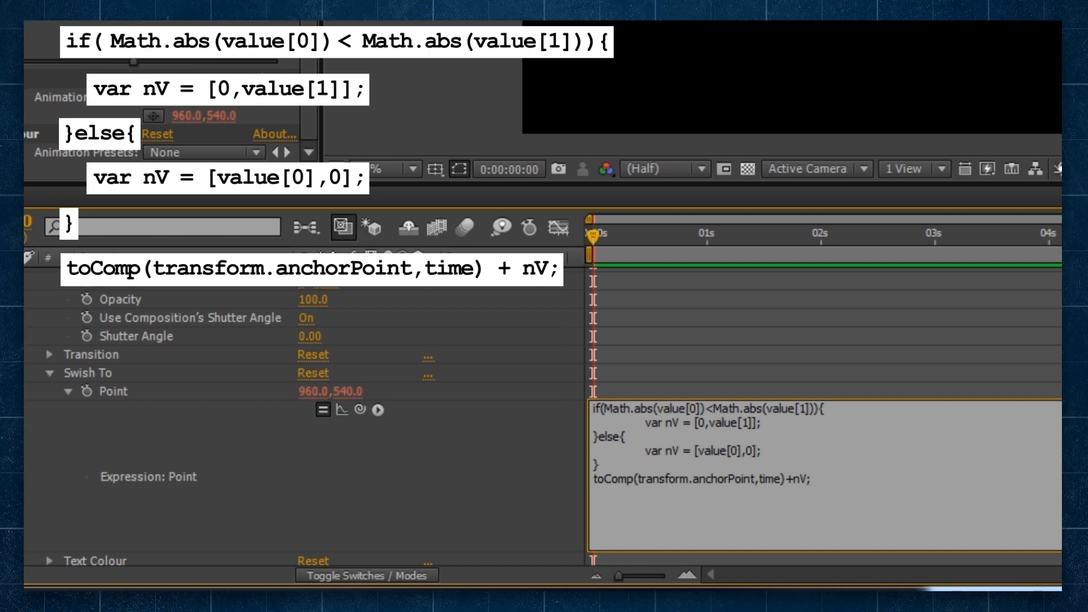
left_click(612, 487)
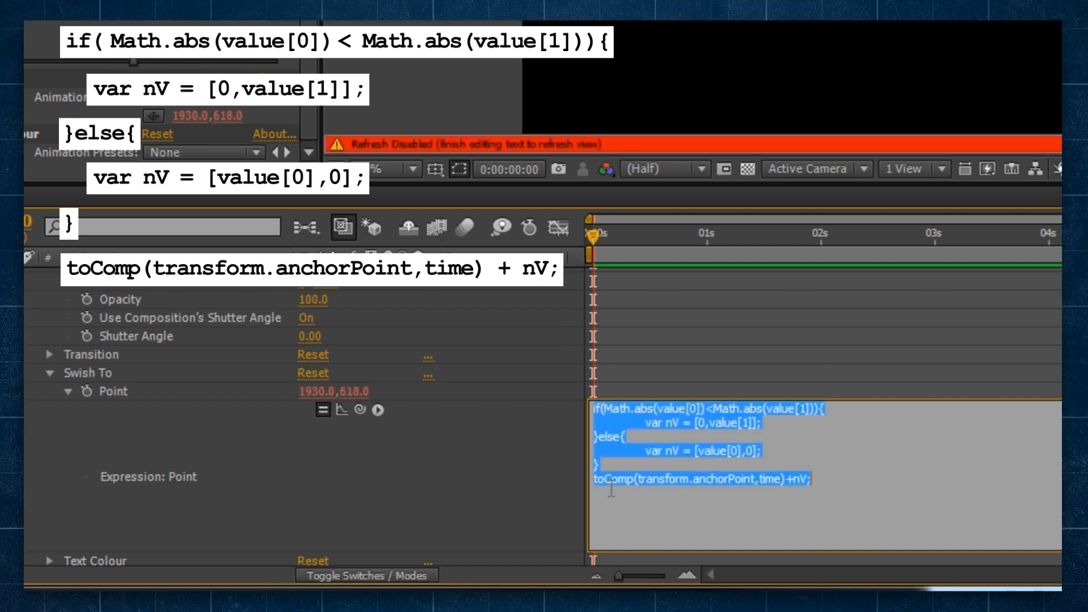
left_click(487, 442)
left_click(97, 373)
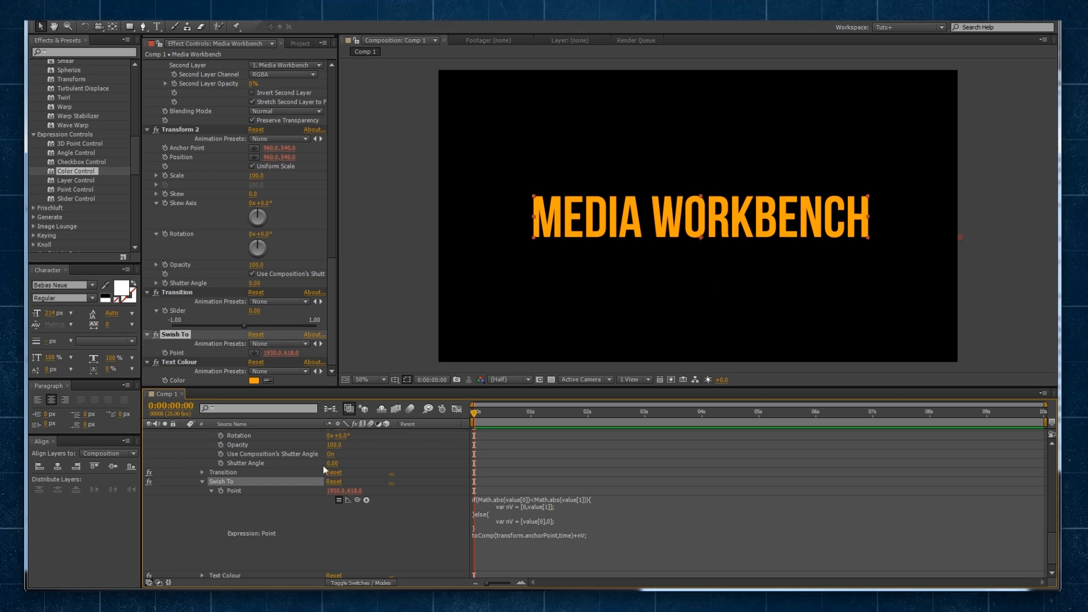
Set both underlying coordinates of the Swish To Point to 0.
left_click(333, 490)
type("0")
key("Tab")
type("0")
key("Return")
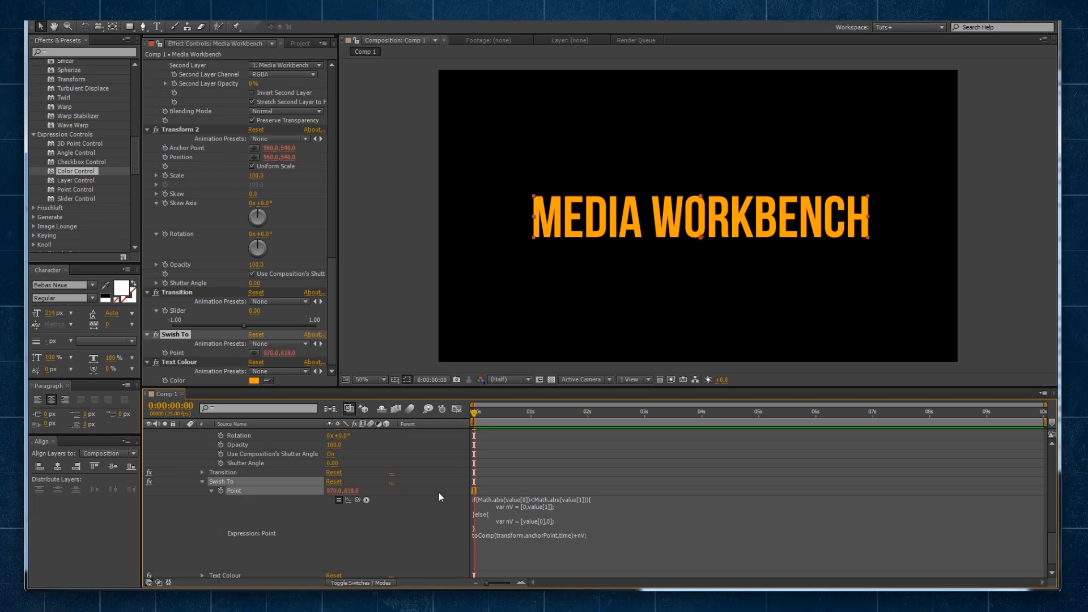
Move the Swish To point horizontally to about 1150, 618, and reposition the Media Workbench text slightly below the composition's centre.
left_click_drag(742, 237, 750, 235)
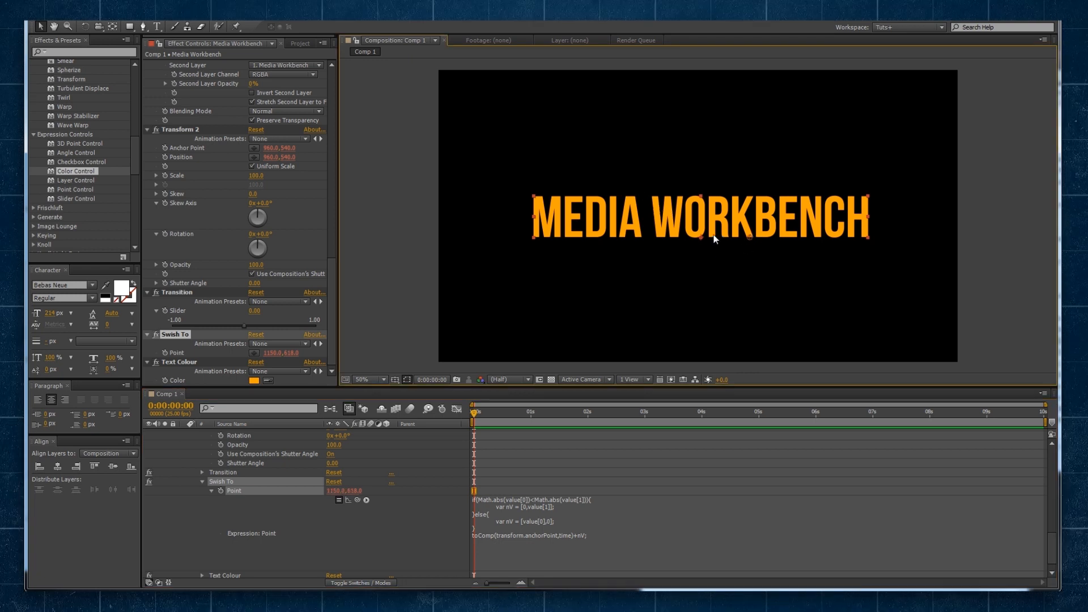
mouse_move(626, 229)
left_mouse_down()
mouse_move(591, 182)
mouse_move(644, 218)
mouse_move(646, 206)
mouse_move(592, 159)
left_mouse_up()
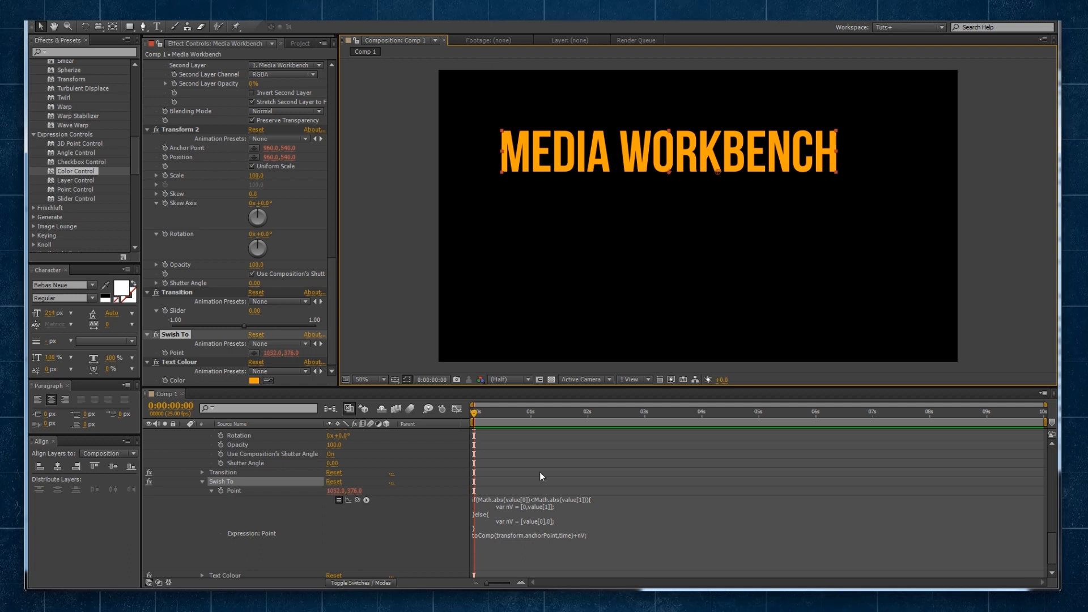
left_click_drag(660, 176, 792, 275)
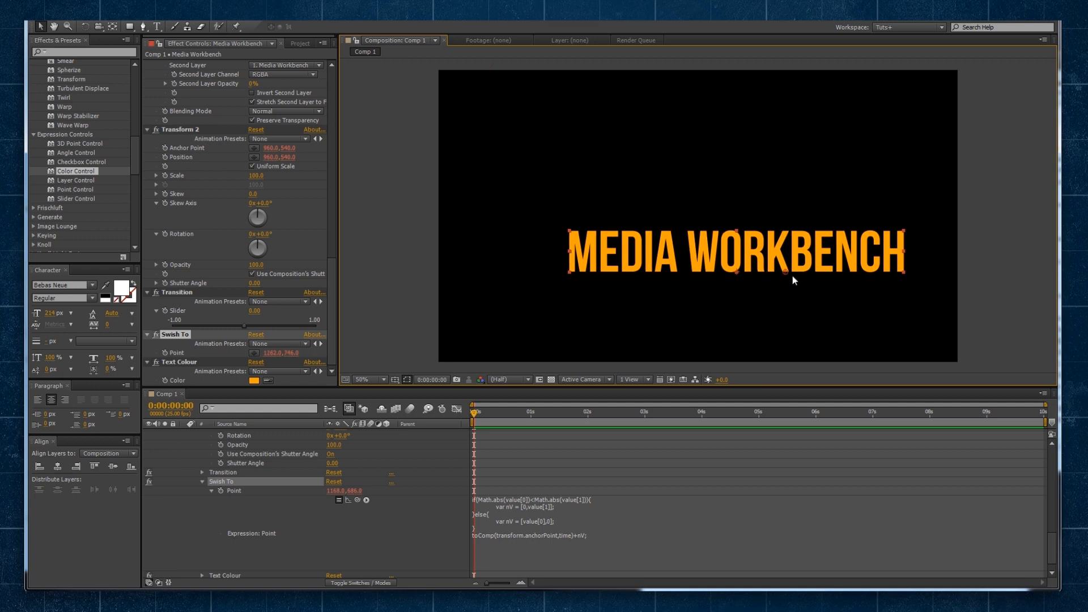
left_click_drag(690, 255, 655, 215)
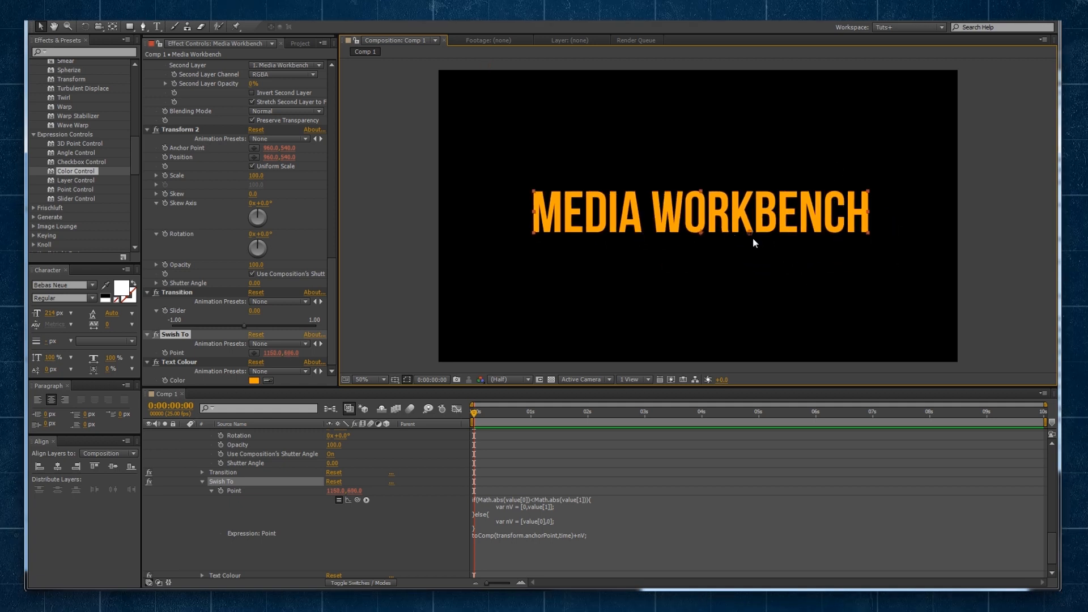
left_click_drag(654, 221, 656, 247)
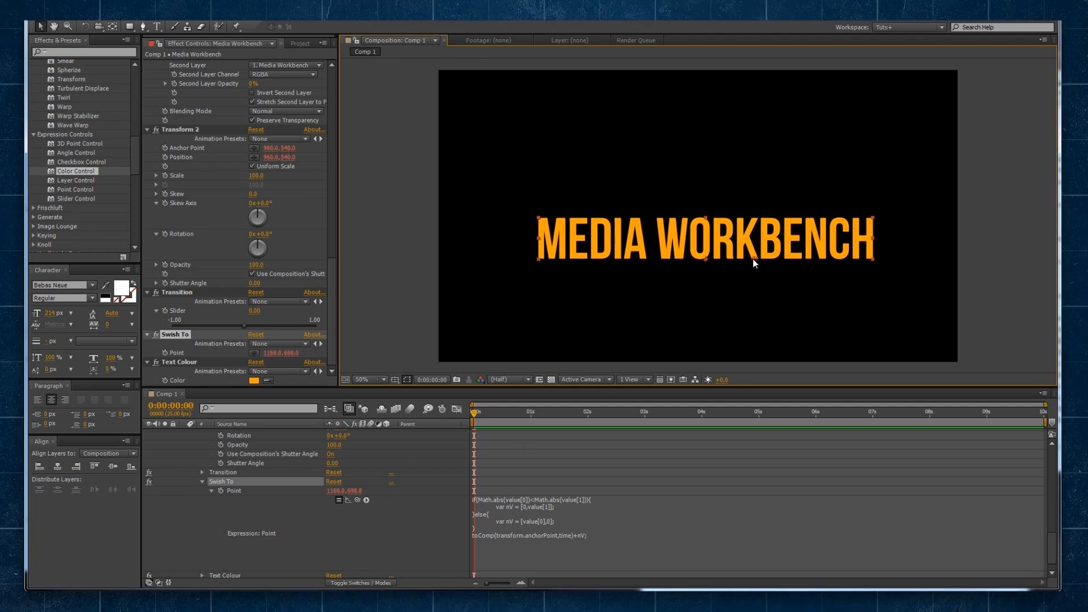
Select the Swish To control and move its point straight below the text, to about 988, 900.
left_click(173, 335)
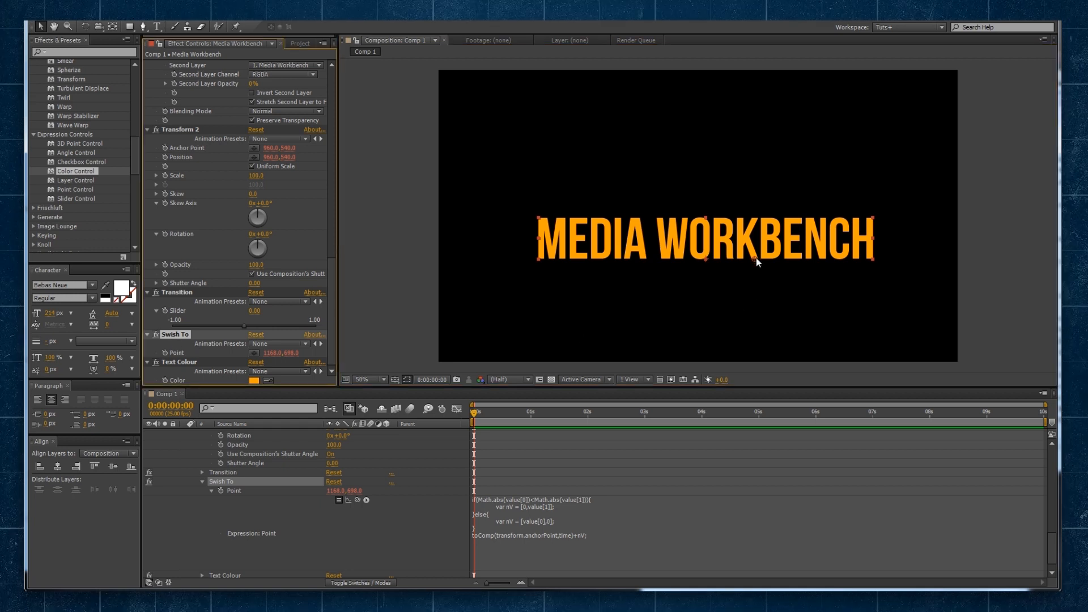
mouse_move(754, 260)
left_mouse_down()
mouse_move(712, 235)
mouse_move(642, 271)
mouse_move(699, 310)
mouse_move(769, 267)
left_mouse_up()
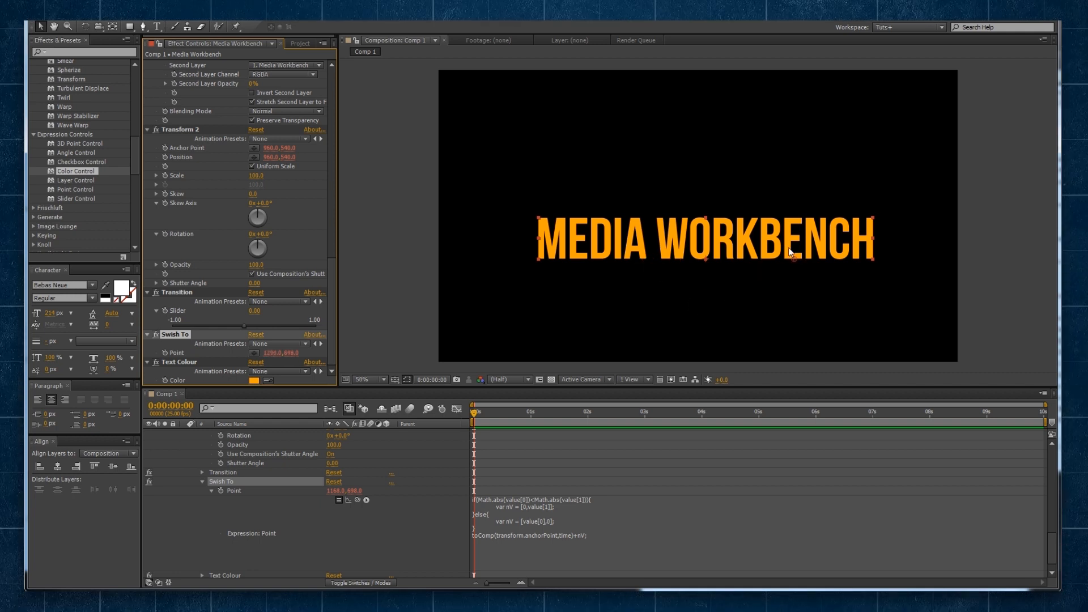
mouse_move(778, 203)
left_mouse_down()
mouse_move(753, 162)
mouse_move(625, 294)
mouse_move(697, 340)
mouse_move(783, 292)
mouse_move(814, 260)
mouse_move(730, 158)
mouse_move(705, 296)
mouse_move(644, 267)
mouse_move(746, 263)
mouse_move(715, 280)
mouse_move(711, 312)
mouse_move(824, 261)
mouse_move(710, 265)
mouse_move(740, 261)
mouse_move(708, 321)
left_mouse_up()
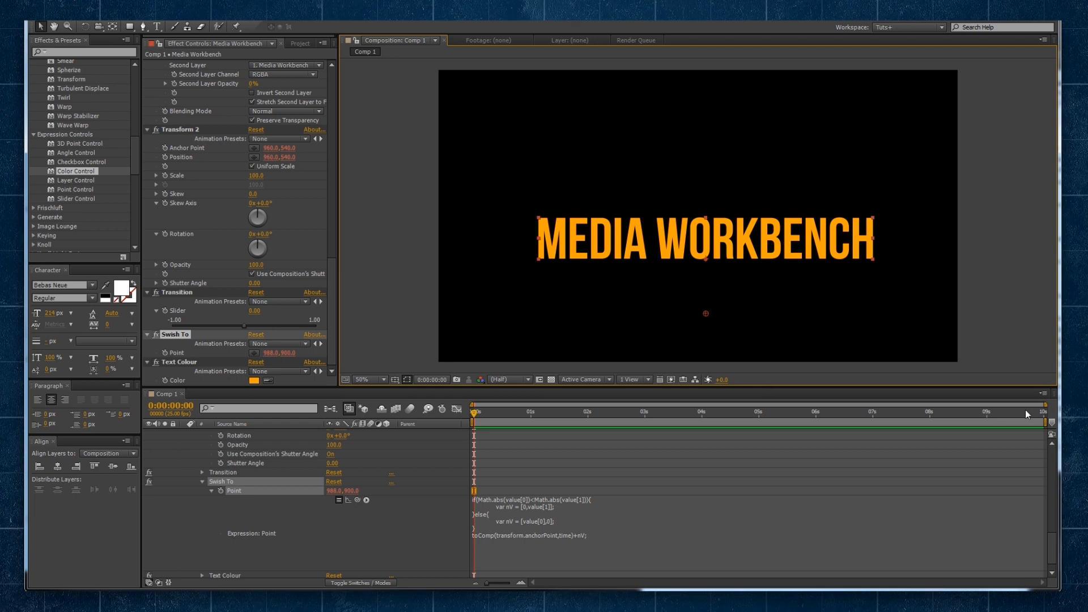
Try the Transition slider at 0.03 and check the swish direction against the Swish To point.
left_click_drag(1047, 406, 675, 406)
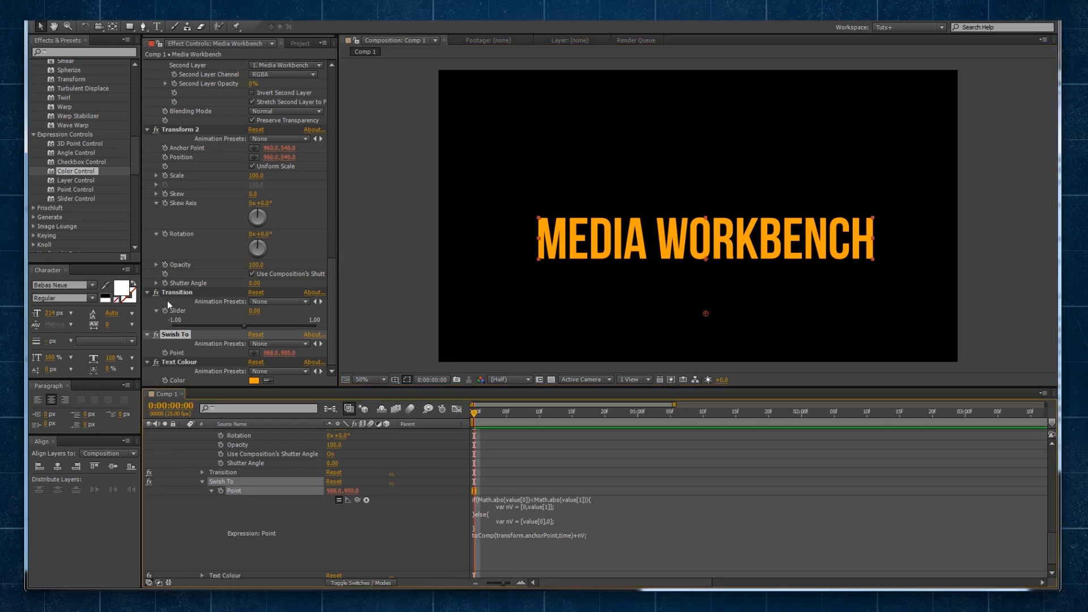
left_click(171, 294)
mouse_move(243, 327)
left_mouse_down()
mouse_move(186, 319)
mouse_move(289, 329)
mouse_move(247, 334)
left_mouse_up()
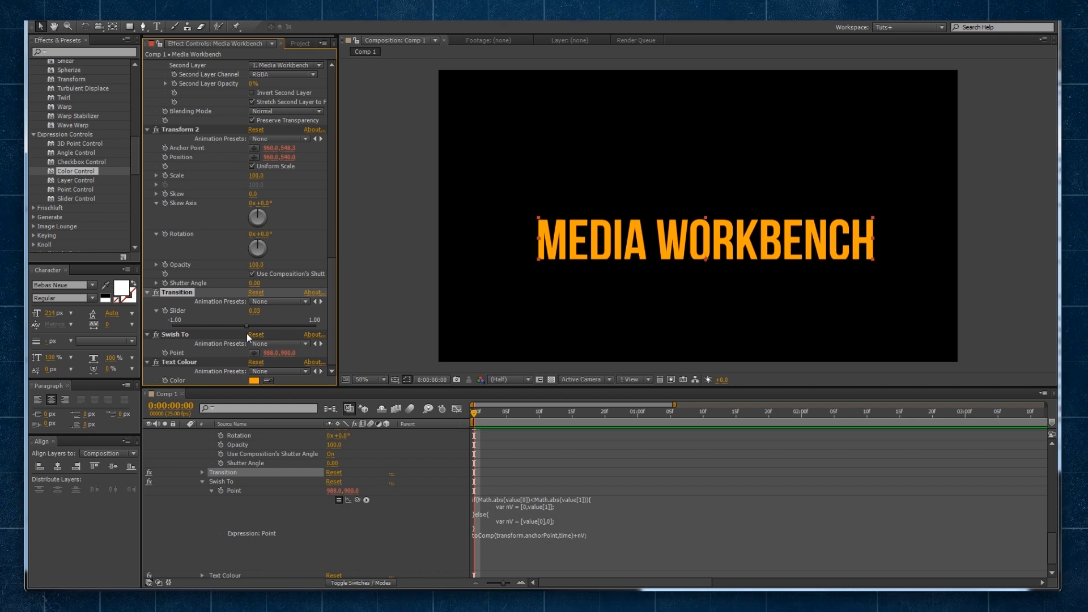
left_click(174, 334)
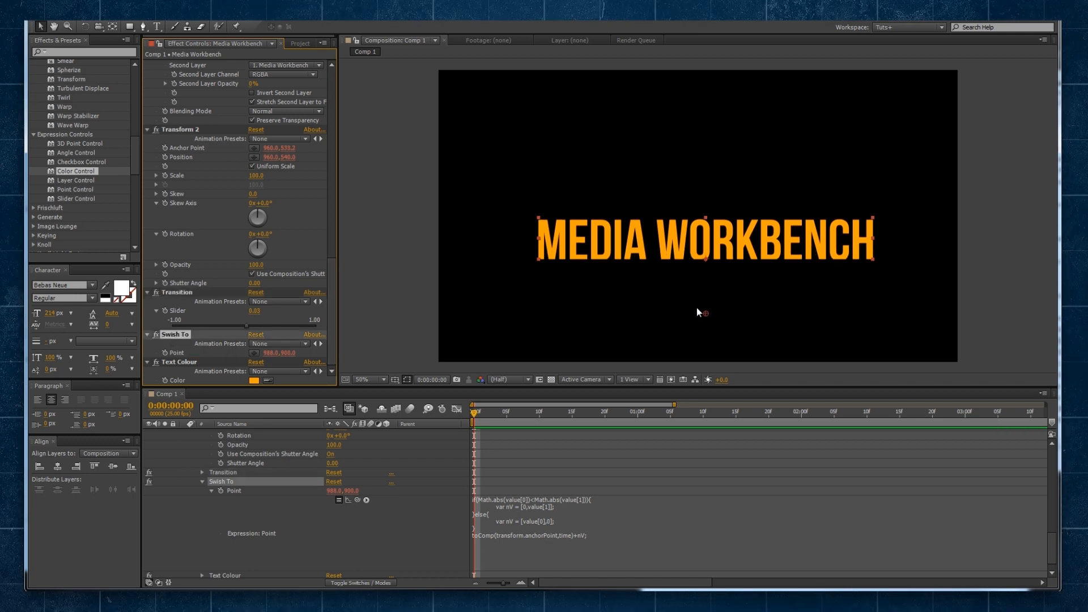
left_click(186, 293)
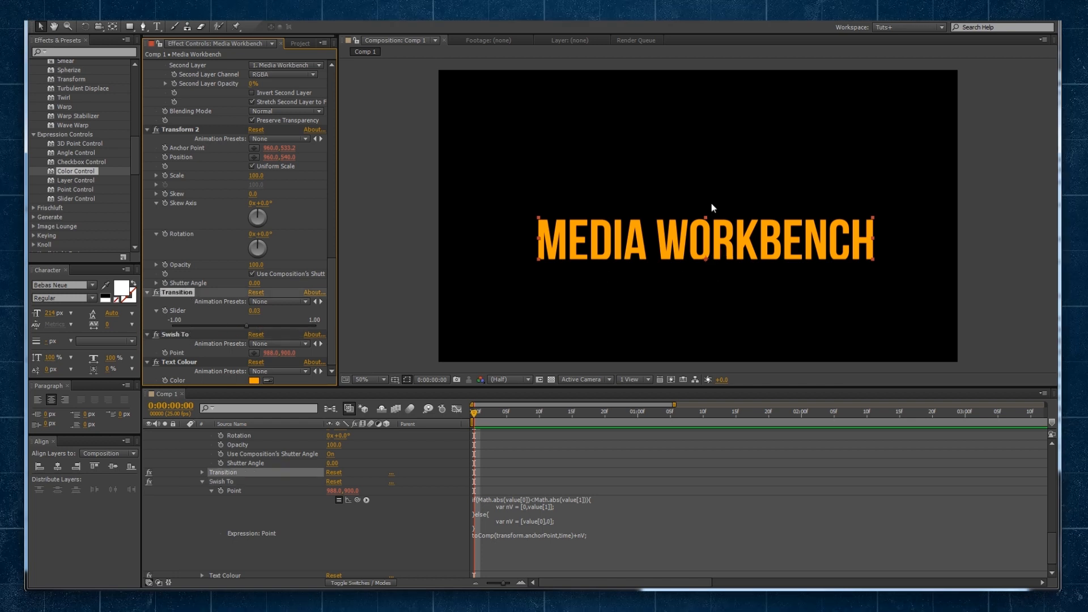
Set the Transition slider to -1.00 and start keyframing it at 0:00:00:00.
left_click_drag(247, 326, 169, 324)
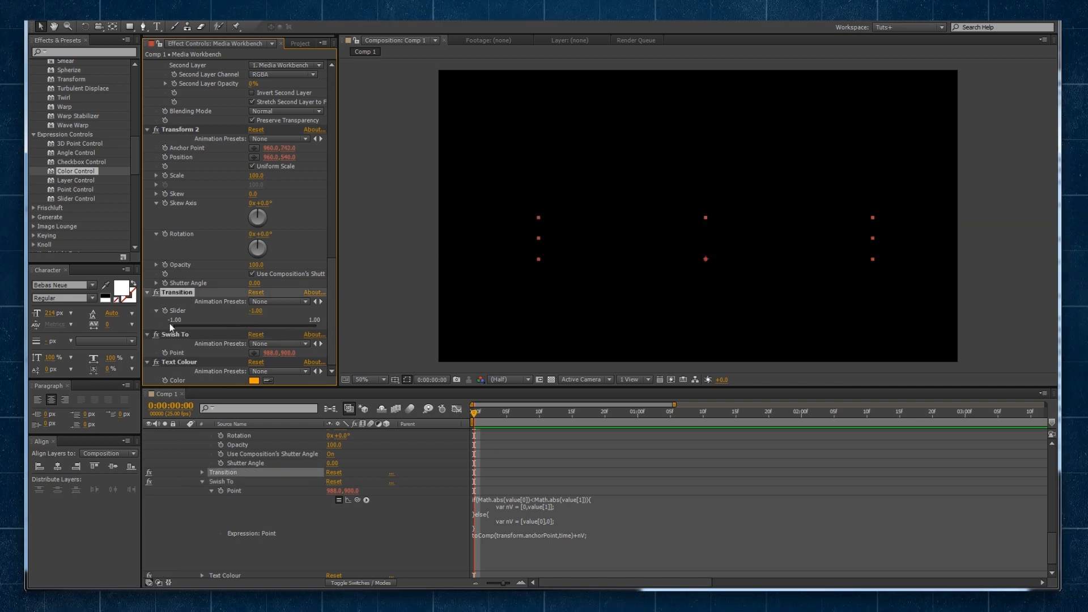
left_click_drag(674, 404, 542, 406)
left_click(164, 312)
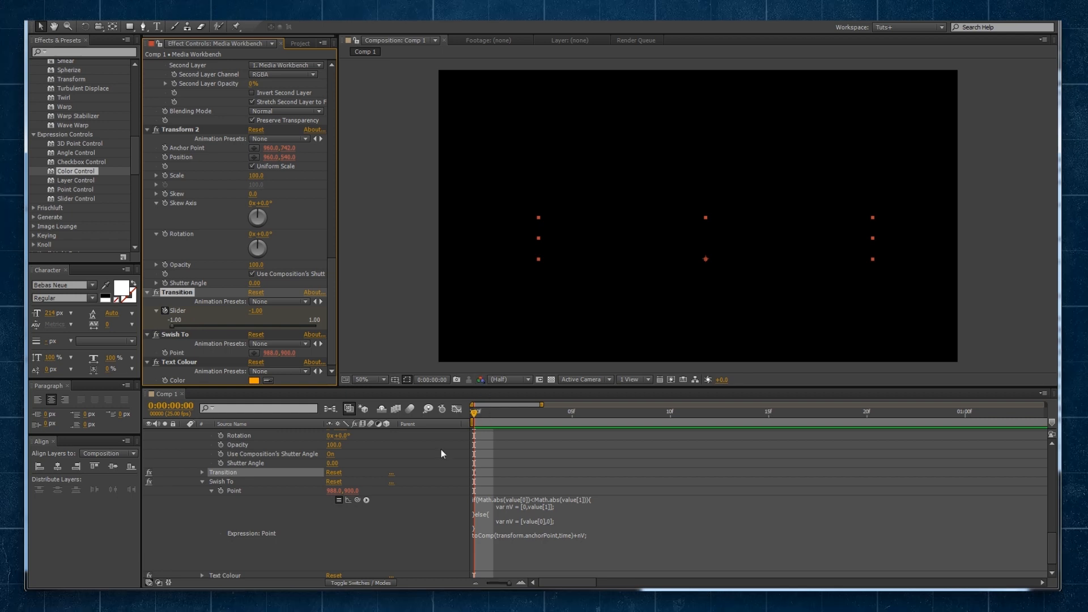
Reveal the layer's animated properties and add a Transition Slider keyframe with value 0 at 0:00:01:00.
key("u")
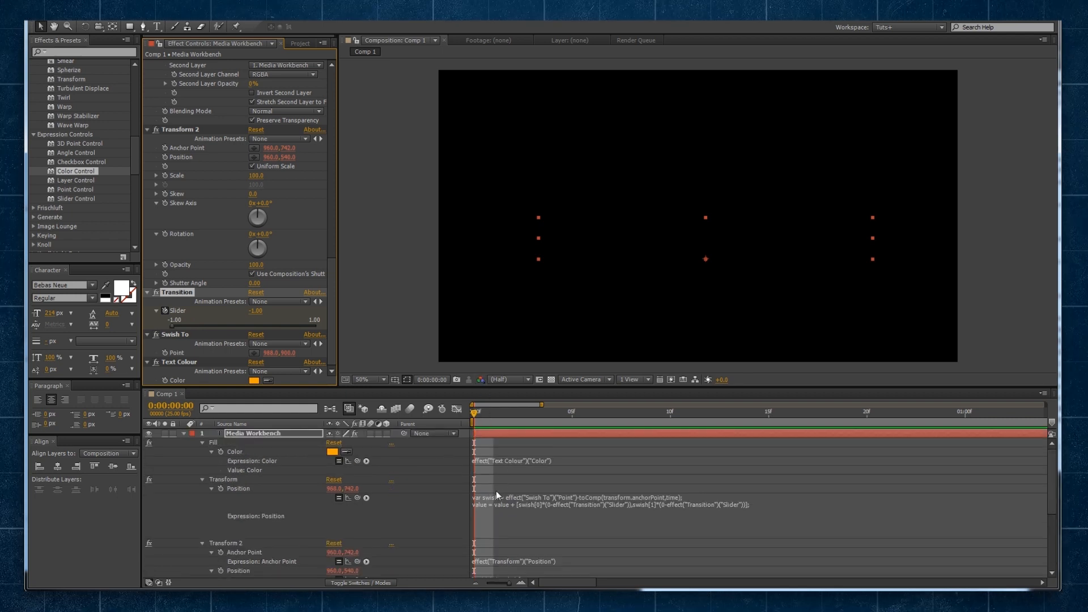
scroll(496, 492, "down", 4)
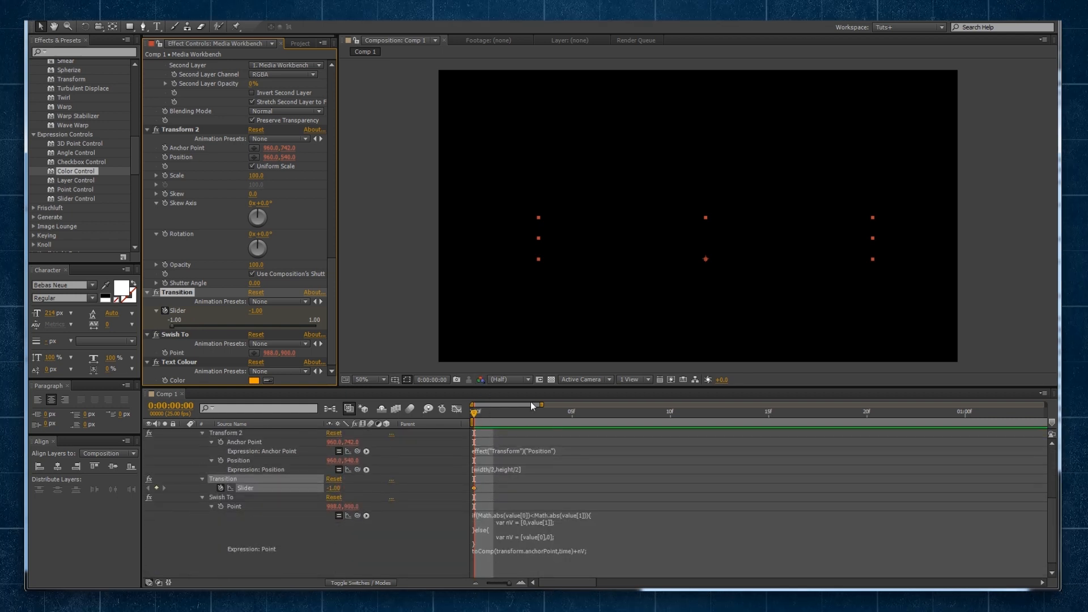
left_click_drag(542, 404, 656, 405)
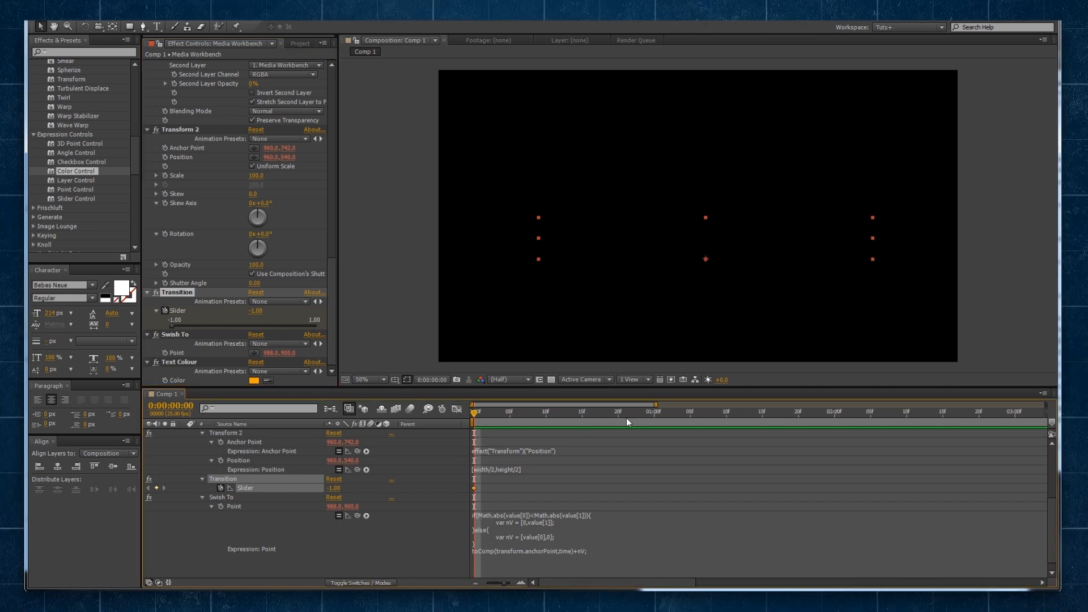
left_click(656, 413)
left_click(157, 488)
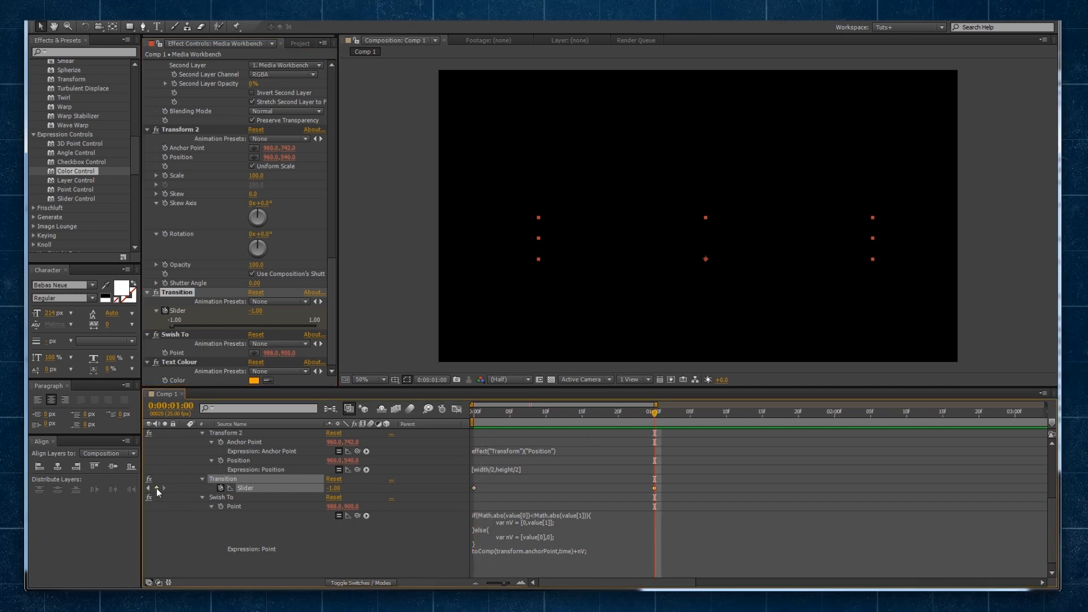
left_click(335, 488)
type("0")
key("Return")
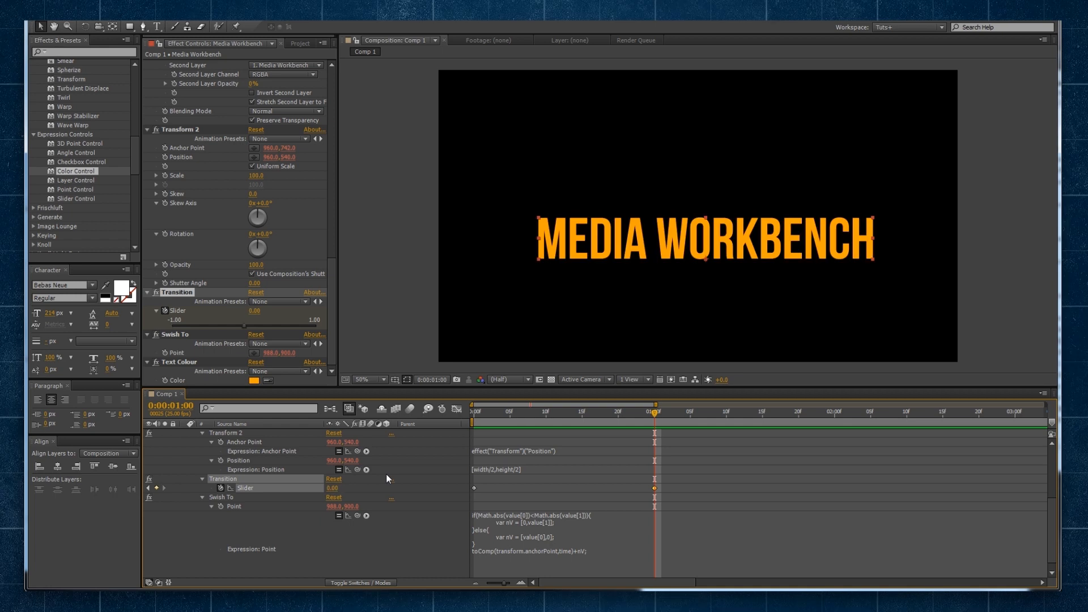
Add two more Transition Slider keyframes: value 0 at 0:00:02:00 and value 1.00 at 0:00:03:00.
left_click_drag(658, 405, 764, 405)
left_click(698, 413)
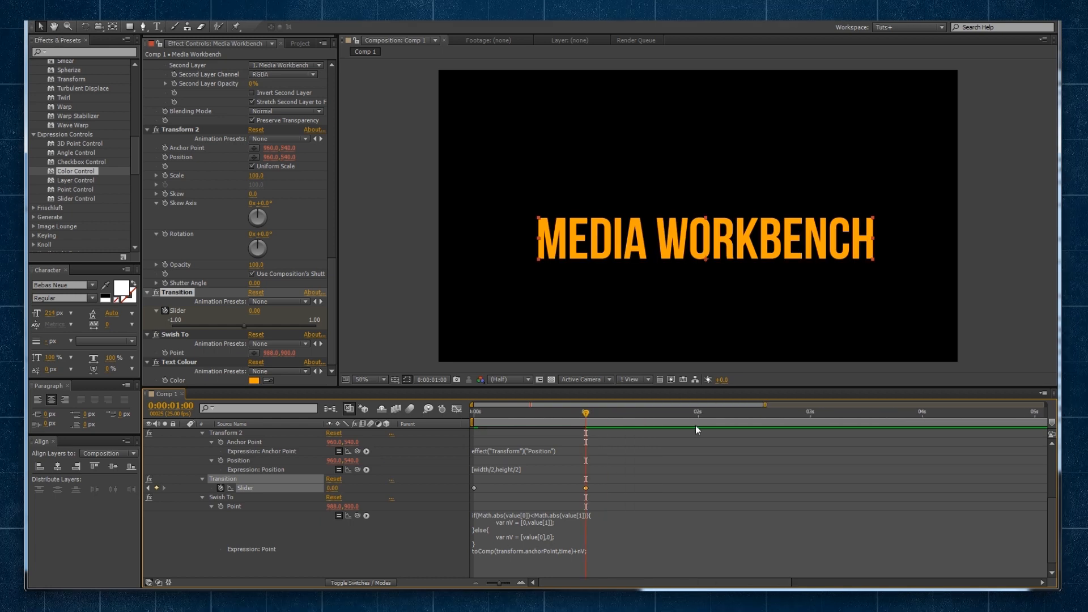
left_click(157, 488)
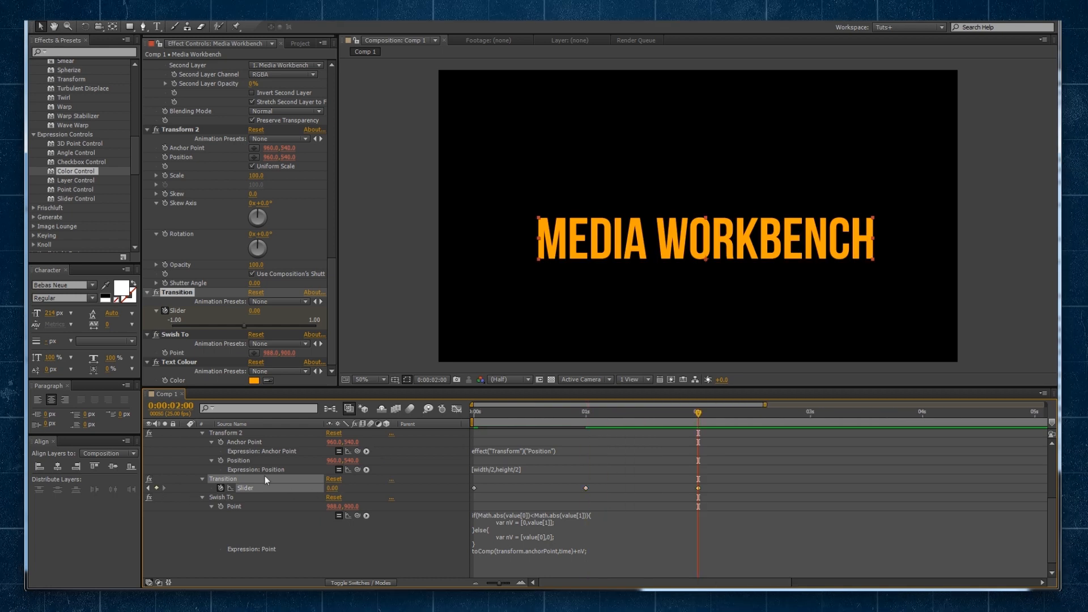
left_click_drag(701, 422, 810, 420)
left_click_drag(330, 488, 373, 482)
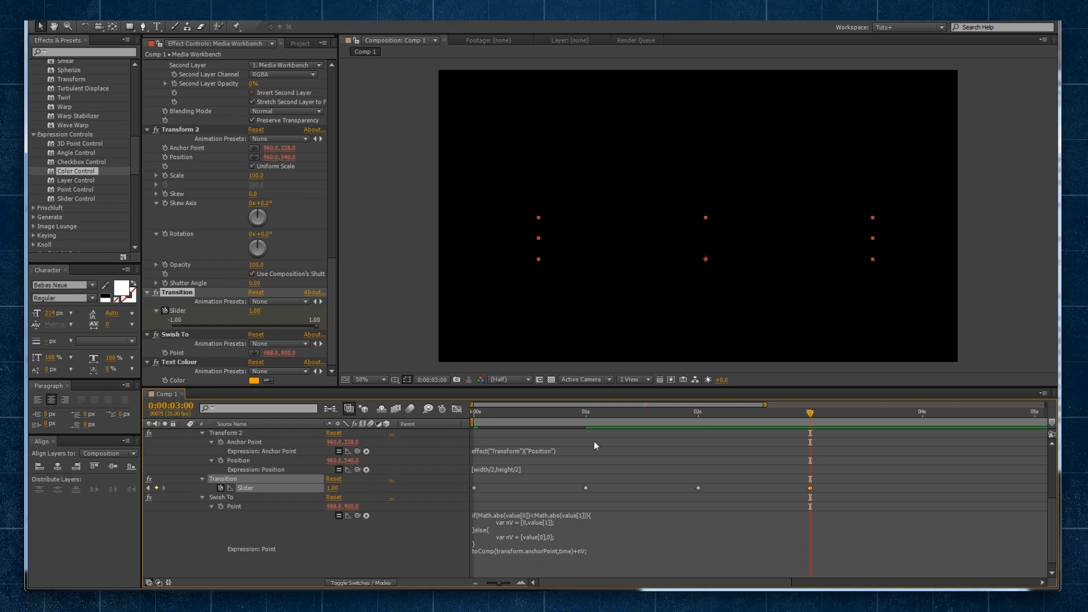
Deselect the Slider keyframe and scrub through the timeline from the start to check the swish animation.
left_click(660, 469)
left_click(673, 447)
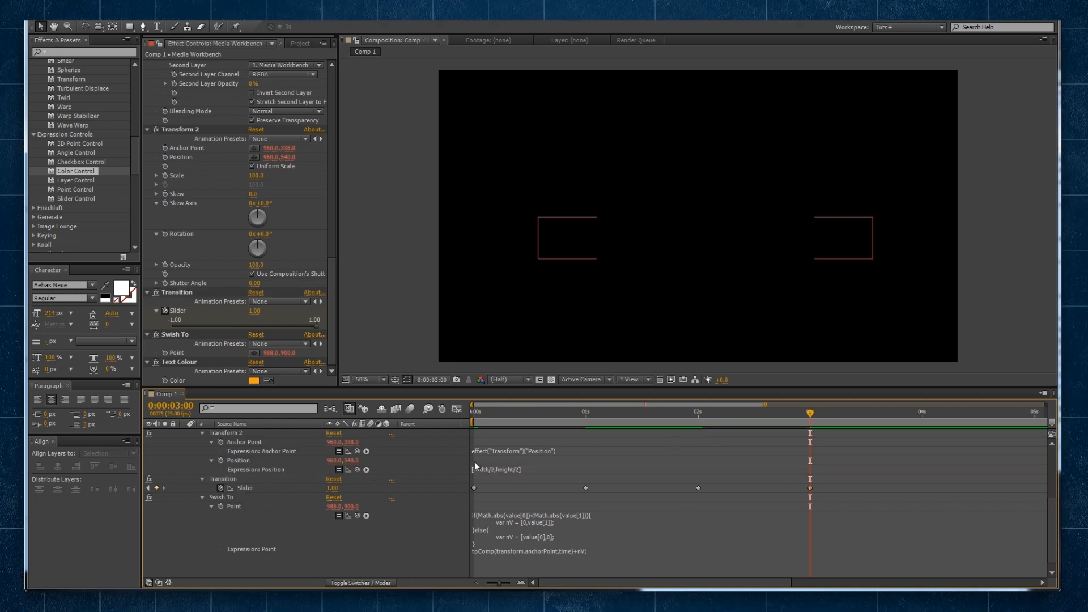
left_click_drag(479, 416, 631, 437)
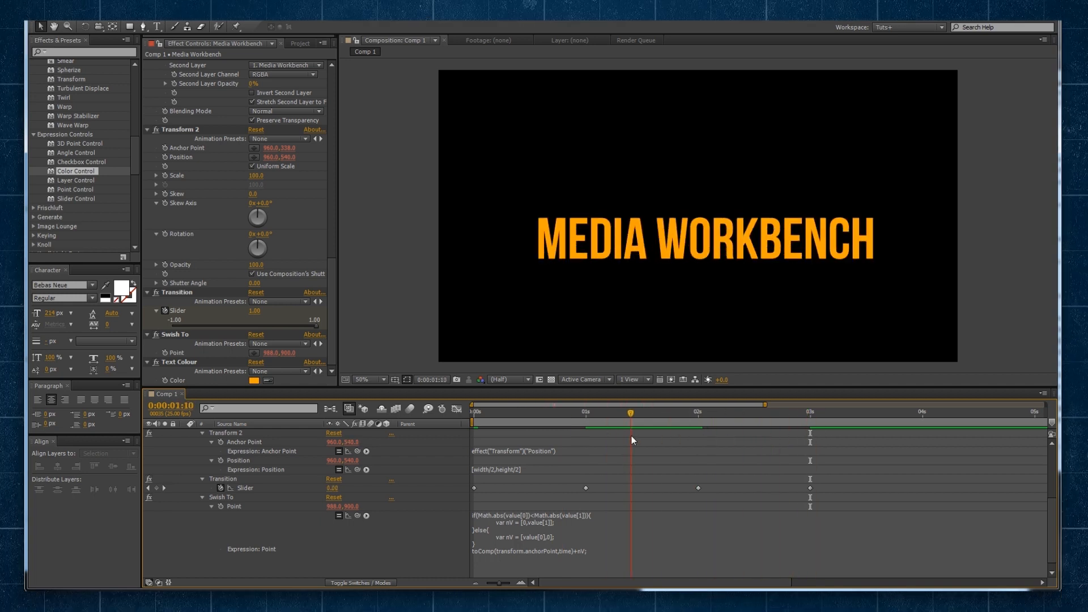
Ease all four Transition Slider keyframes and pull their speed-graph handles in to form sharp peaks of about 6 units/sec.
left_click_drag(836, 483, 464, 492)
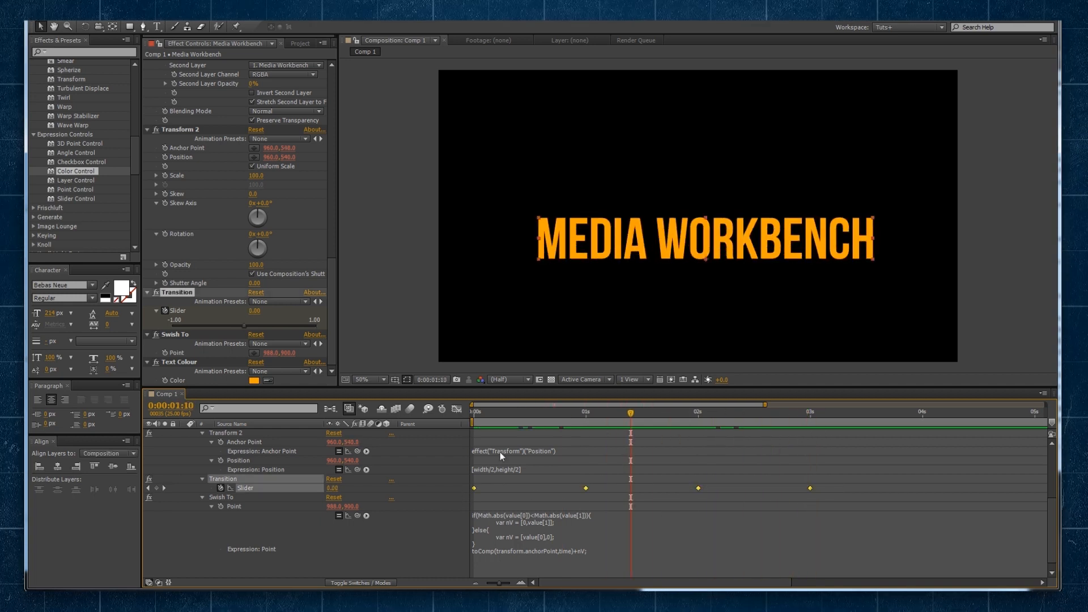
left_click(456, 409)
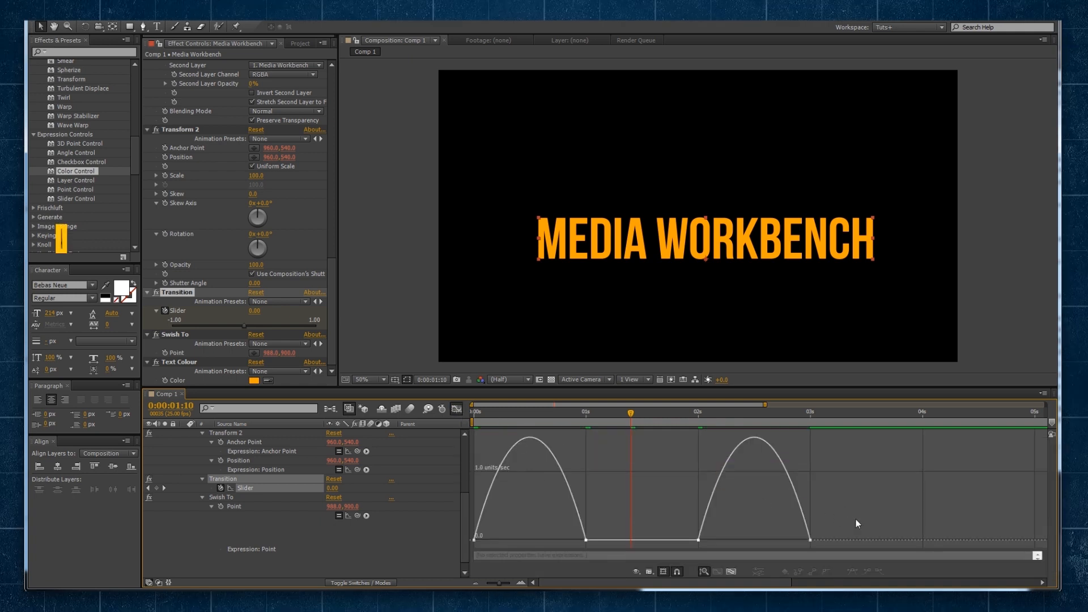
left_click_drag(866, 520, 542, 539)
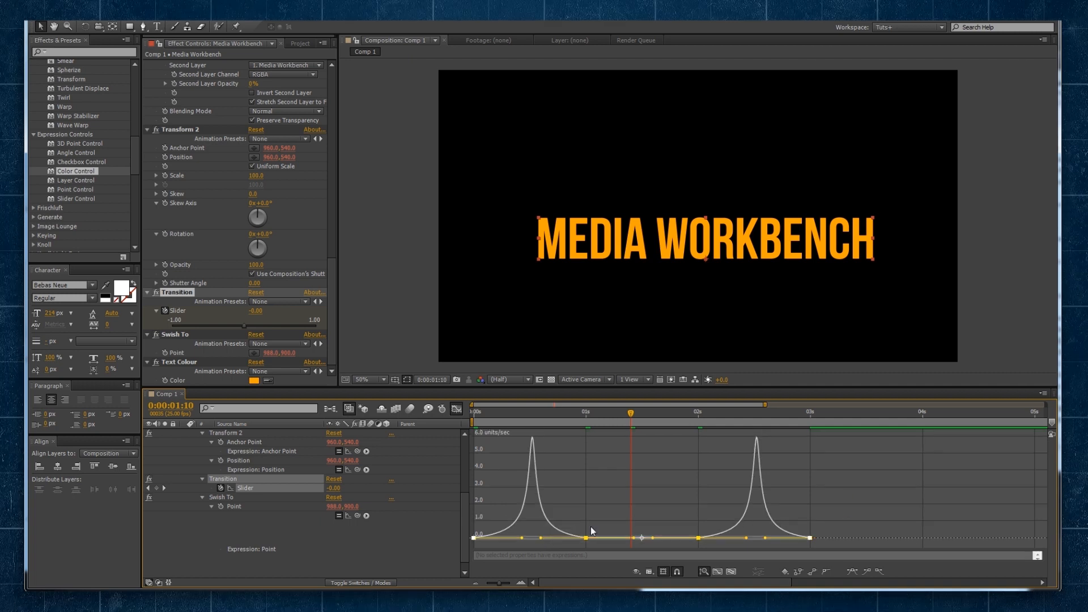
left_click(456, 408)
Play the eased text transition from the start of the composition to review its timing.
key("Home")
left_click(643, 469)
left_click(631, 458)
key("space")
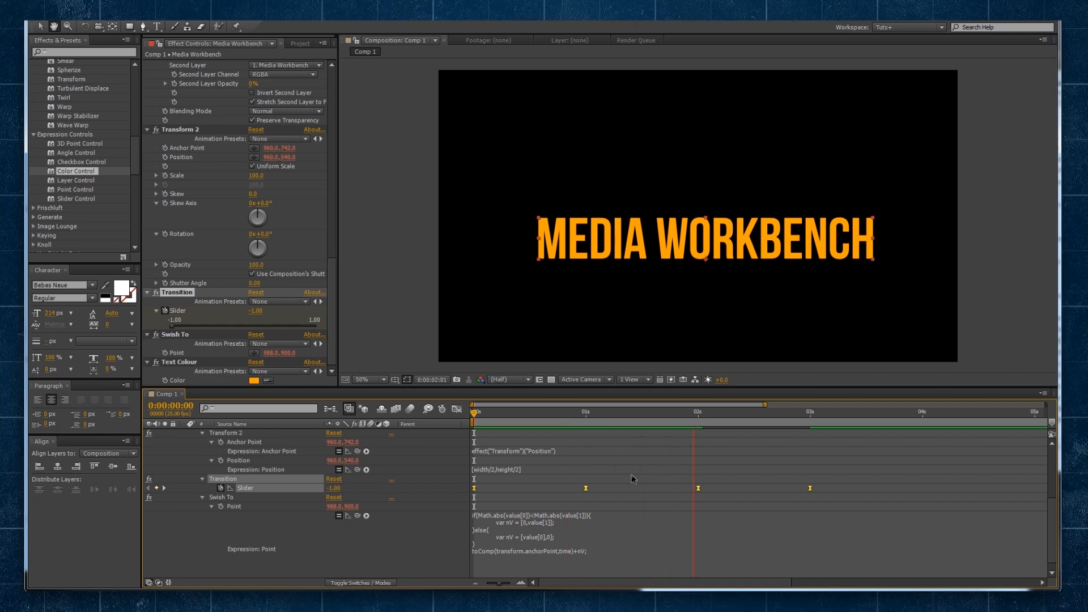
key("space")
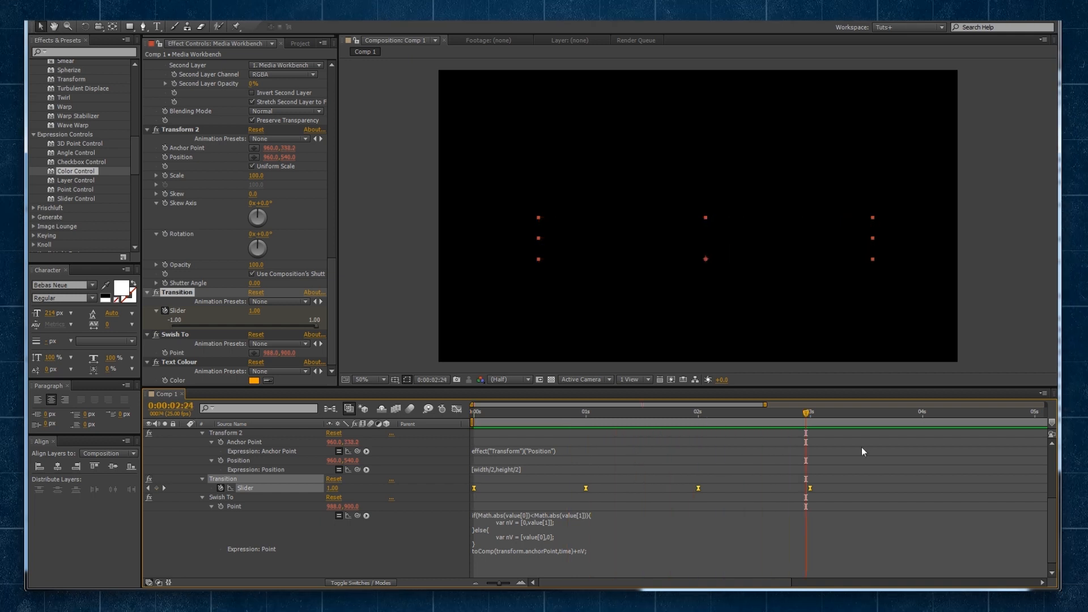
Stretch the four Transition Slider keyframes proportionally so the last one falls at 0:00:04:00, and scrub the retimed swish.
left_click_drag(838, 487, 465, 499)
left_click_drag(811, 487, 923, 487)
left_click(744, 485)
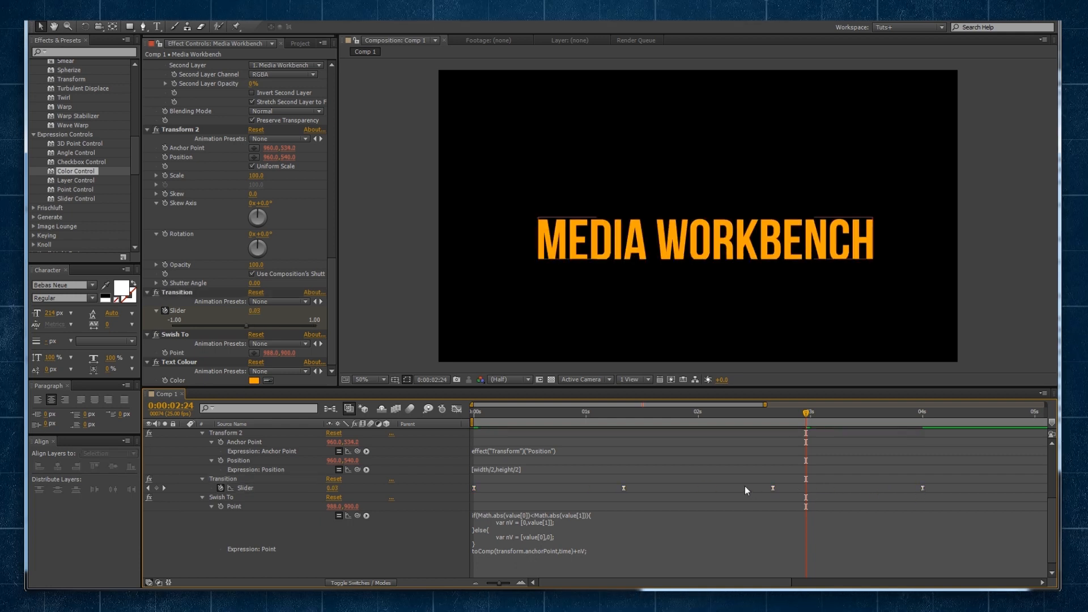
left_click_drag(491, 417, 566, 423)
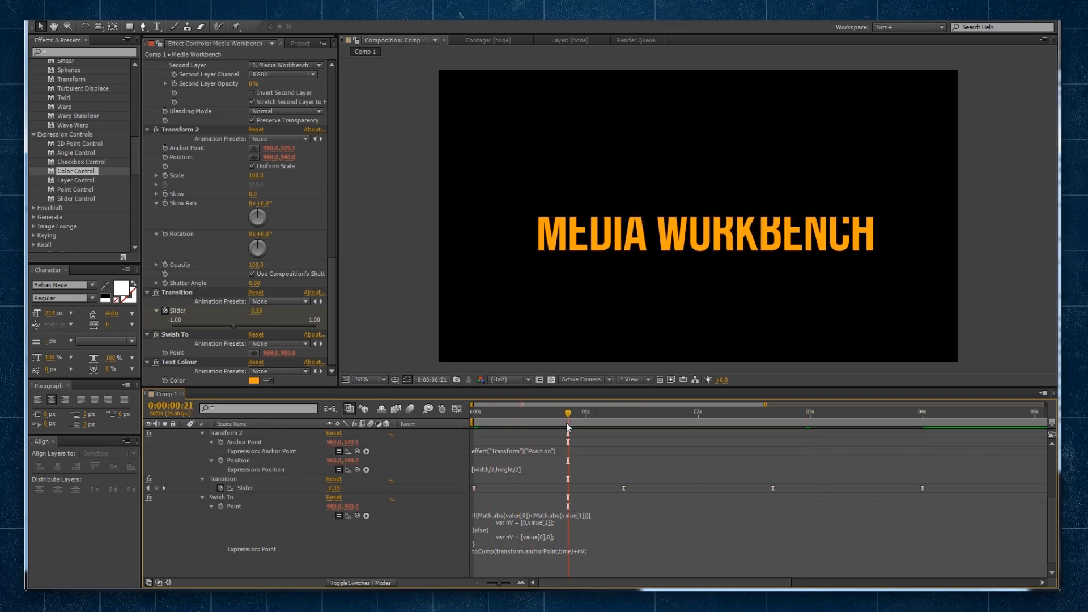
Move the Swish To point far to the right, outside the frame, to about 2250, 698.
left_click(175, 335)
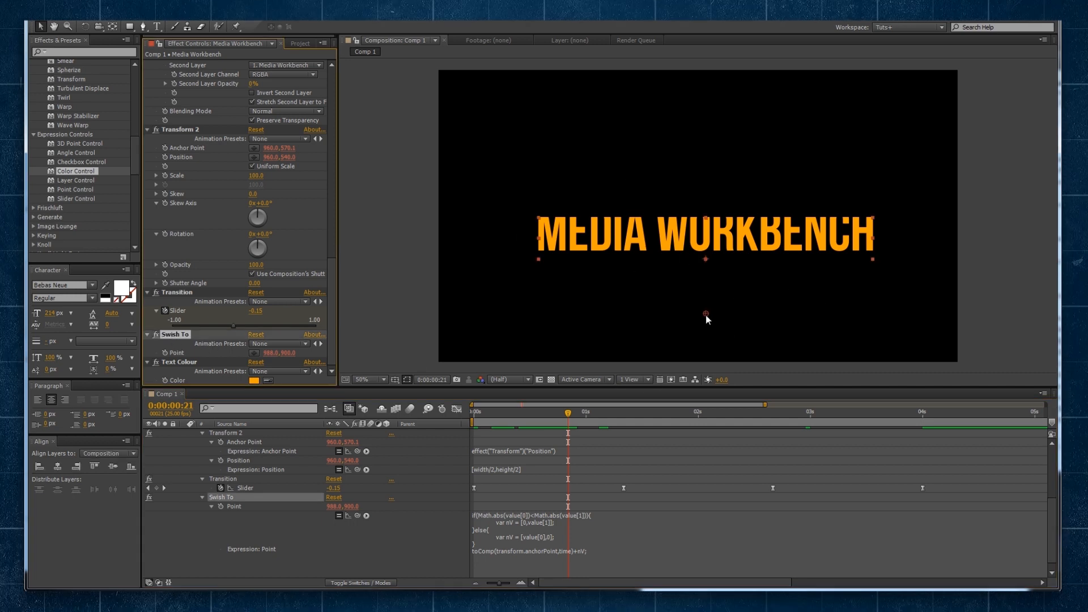
left_click_drag(707, 318, 1087, 259)
left_click_drag(568, 416, 510, 422)
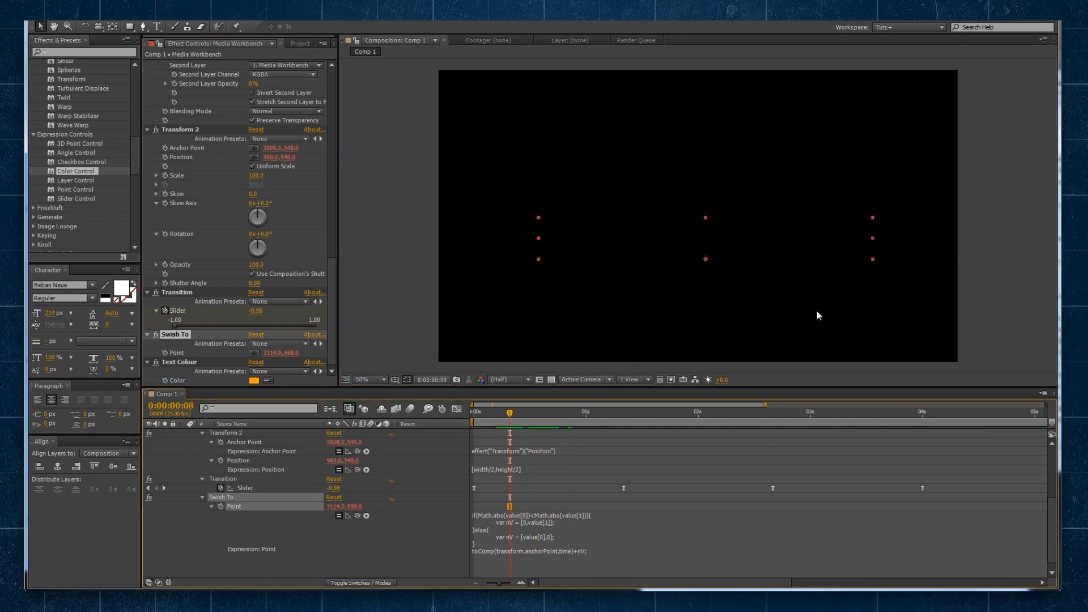
key("comma")
key("Home")
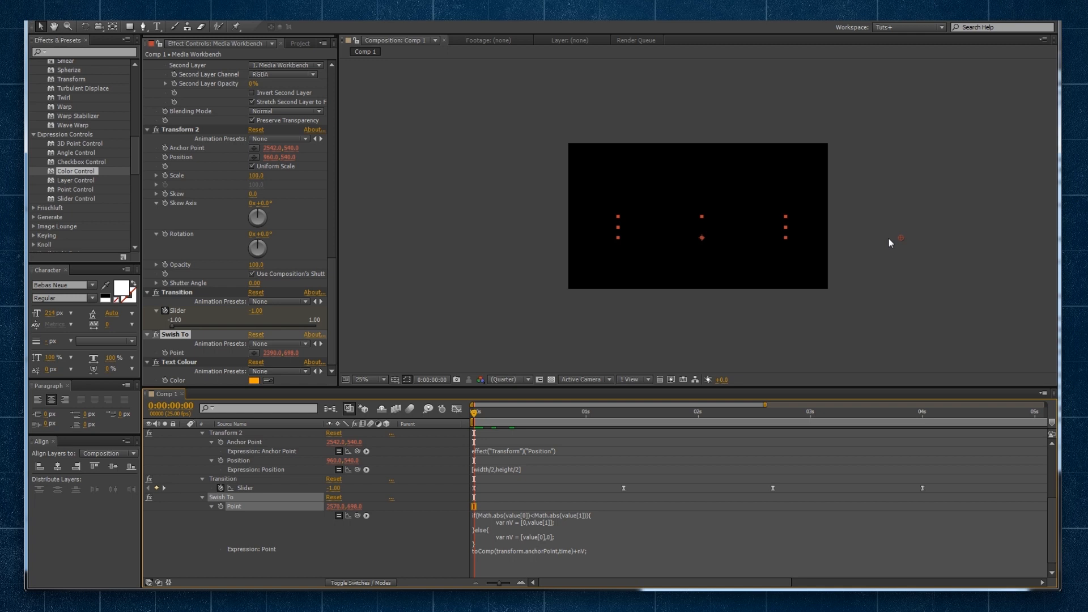
left_click_drag(848, 241, 870, 239)
key("period")
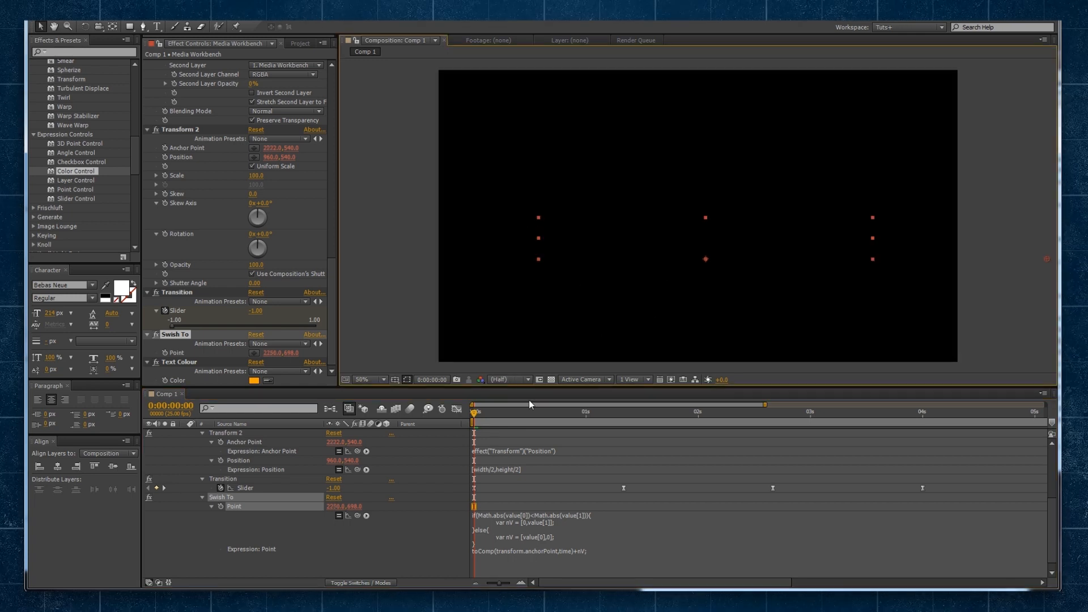
Replace the layer's text with "Some other text" and scrub the timeline to check that the transition follows it.
left_click_drag(518, 415, 645, 413)
double_click(631, 248)
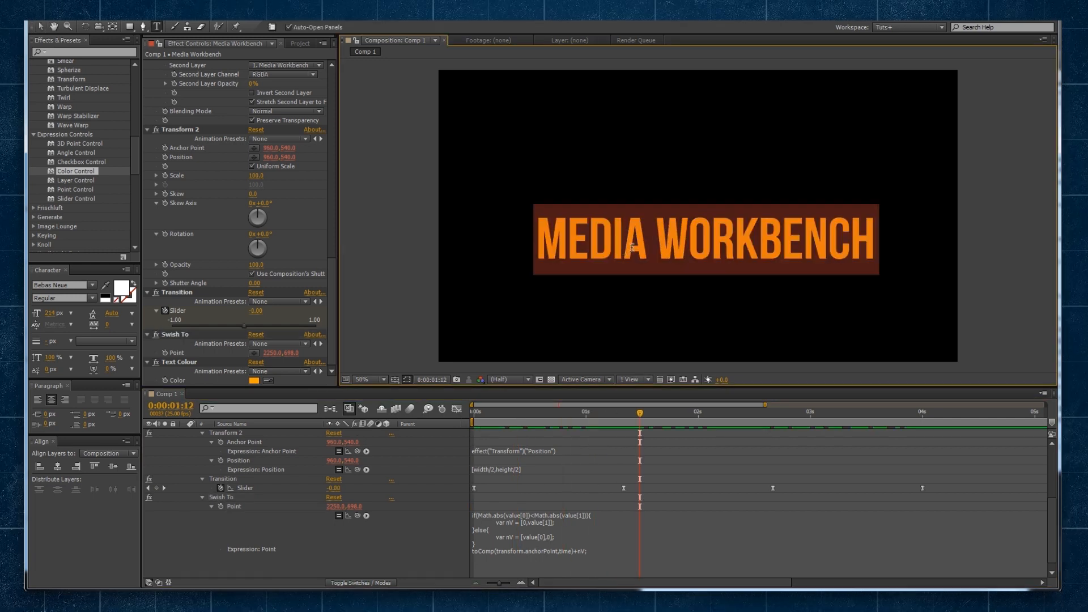
type("SOME OTHER TEXT")
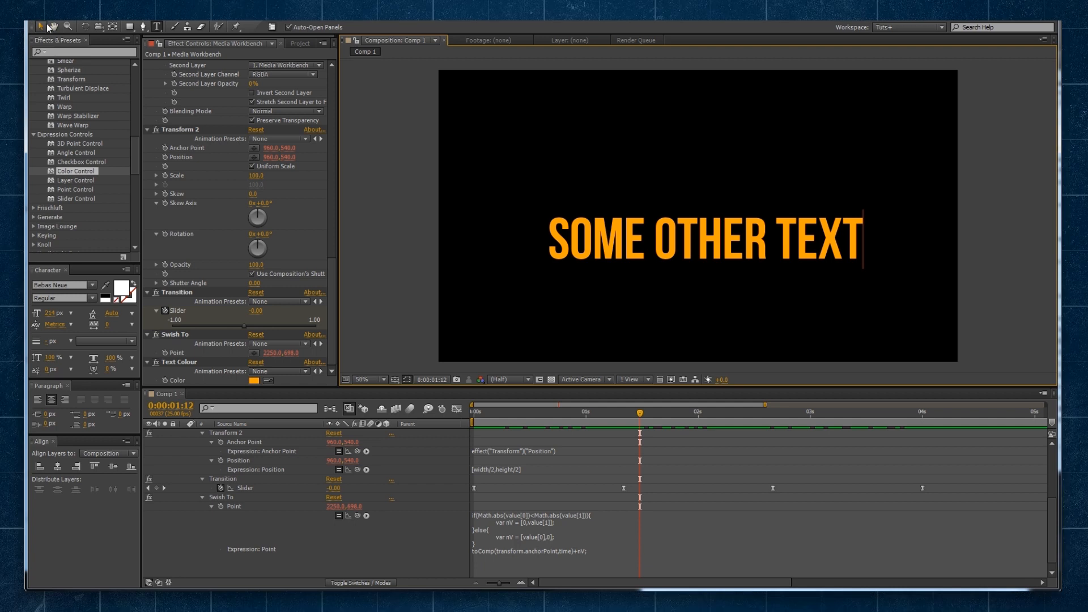
left_click(41, 26)
left_click_drag(565, 416, 726, 417)
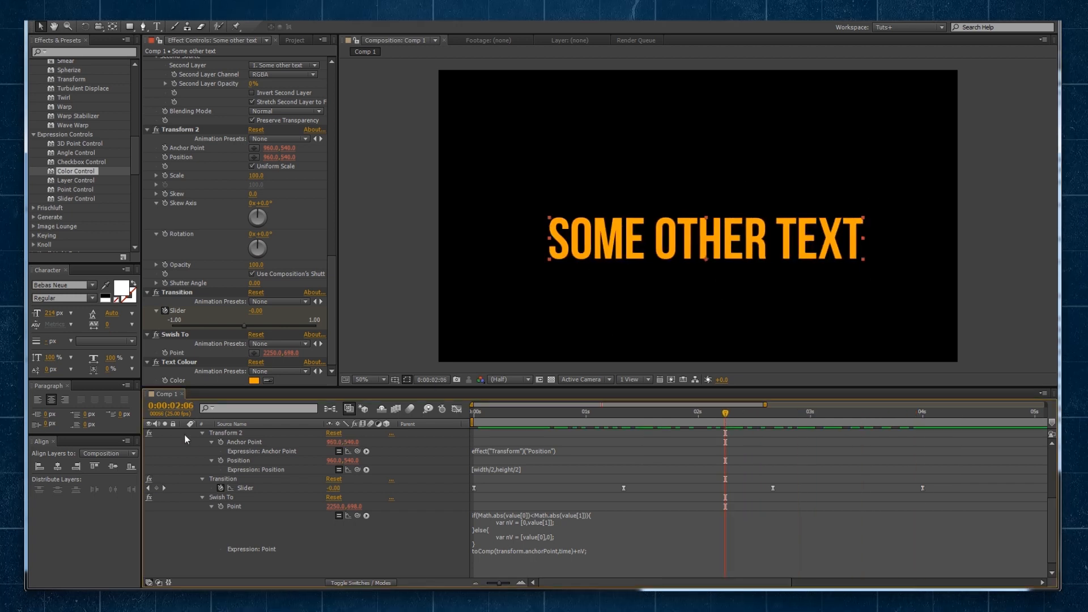
Move the Swish To point back straight below the text, to about 988, 870, and scrub the vertical swish.
left_click(179, 364)
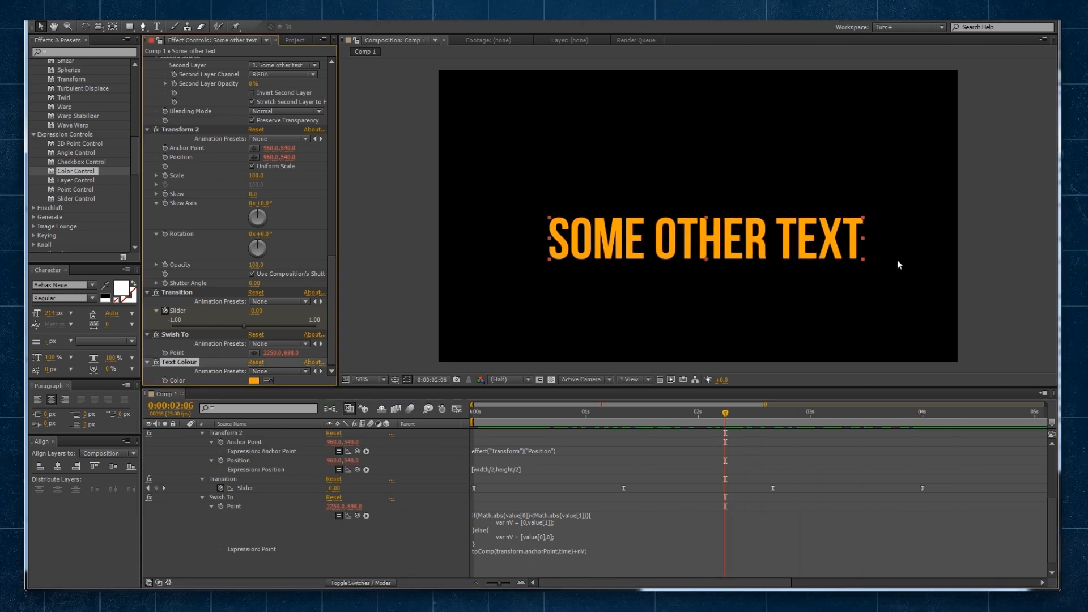
left_click(166, 336)
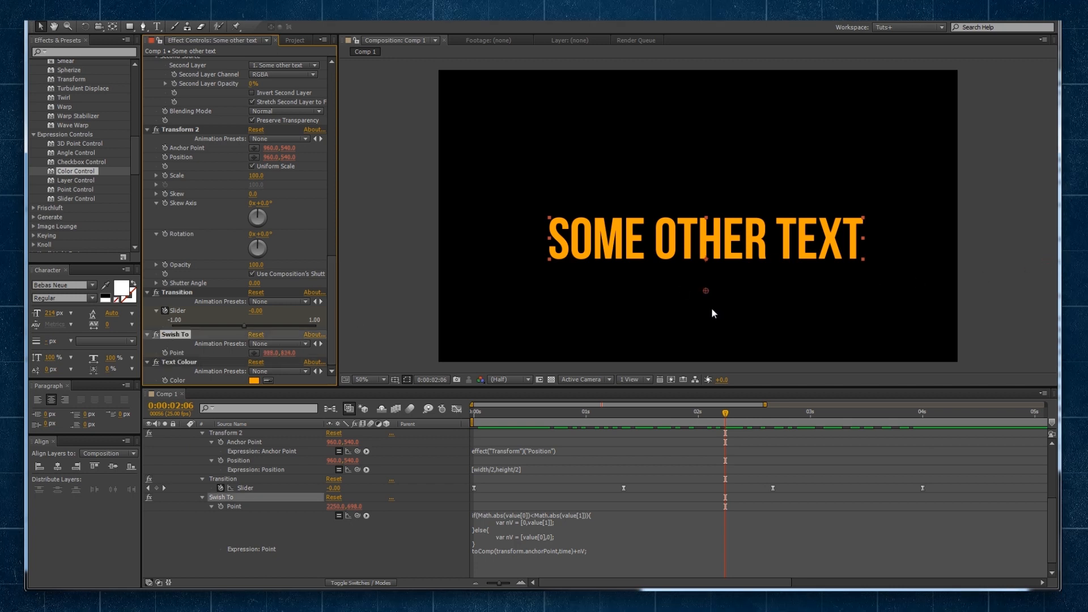
left_click(710, 317)
left_click(489, 423)
left_click_drag(490, 420, 630, 419)
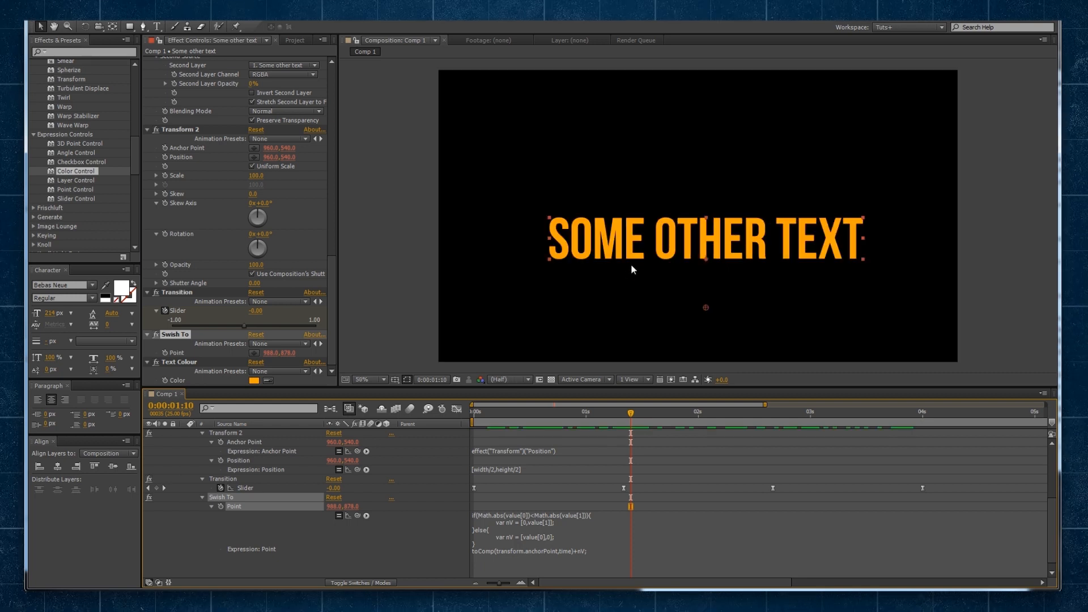
Shift the text layer slightly up and left, select the Calculations 2 effect and preview the animation from the start.
left_click_drag(630, 247, 625, 228)
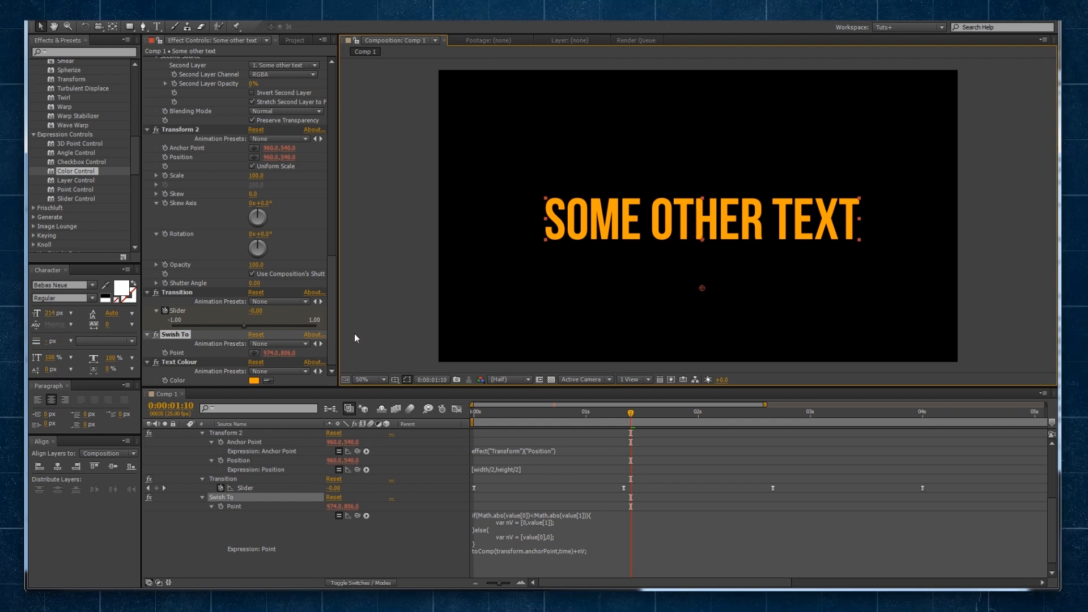
left_click_drag(332, 291, 346, 229)
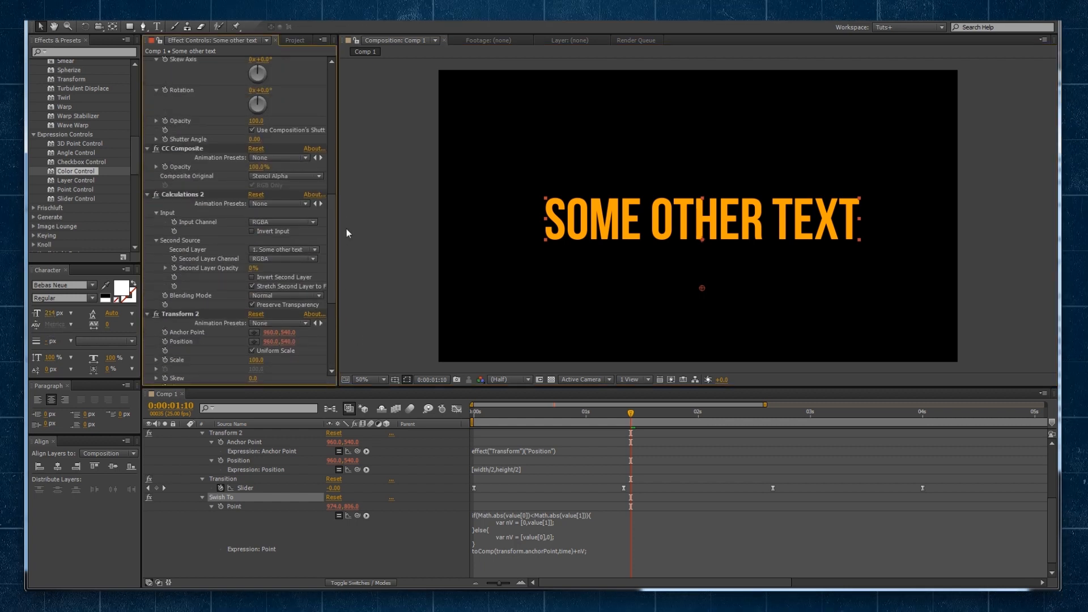
left_click(182, 196)
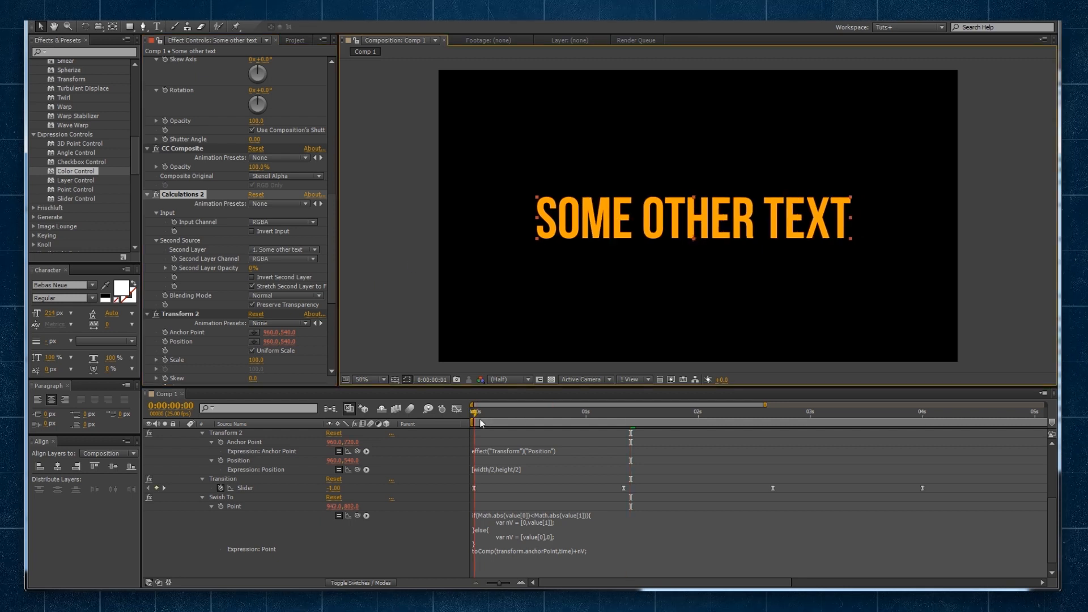
key("Home")
key("KP_0")
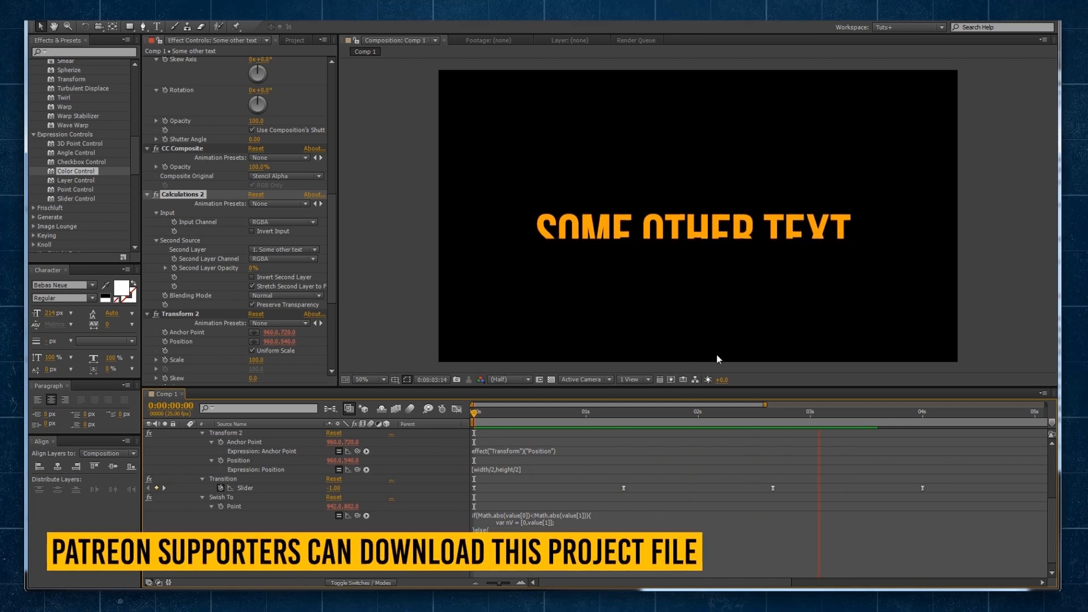
Scale the text layer down to about half size, move it near the frame's upper-left corner and scrub the transition.
left_click_drag(577, 415, 598, 419)
left_click_drag(851, 197, 588, 117)
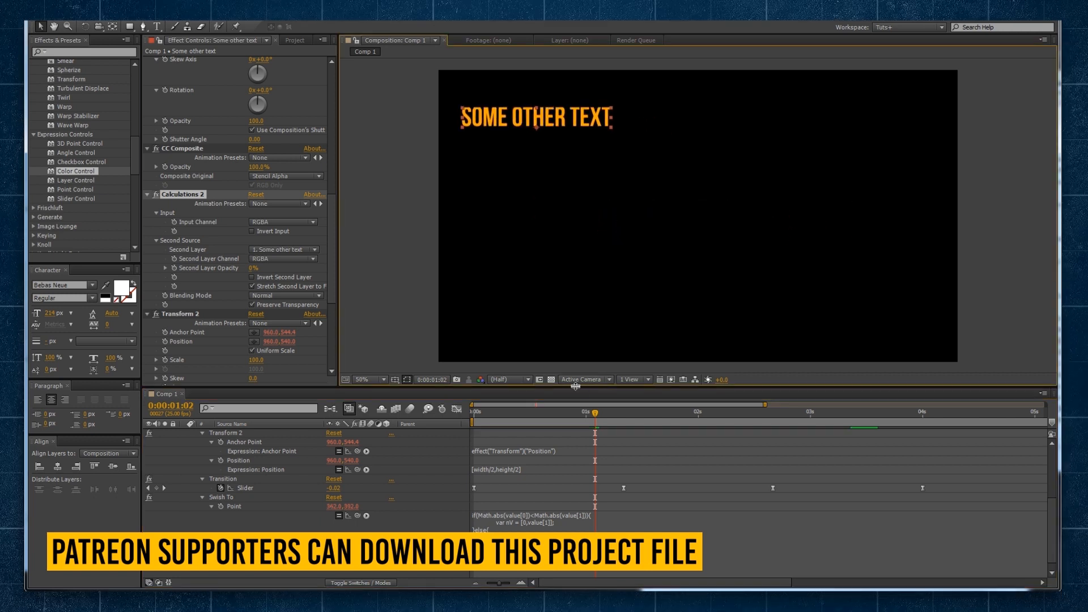
left_click(501, 416)
left_click_drag(554, 424, 676, 424)
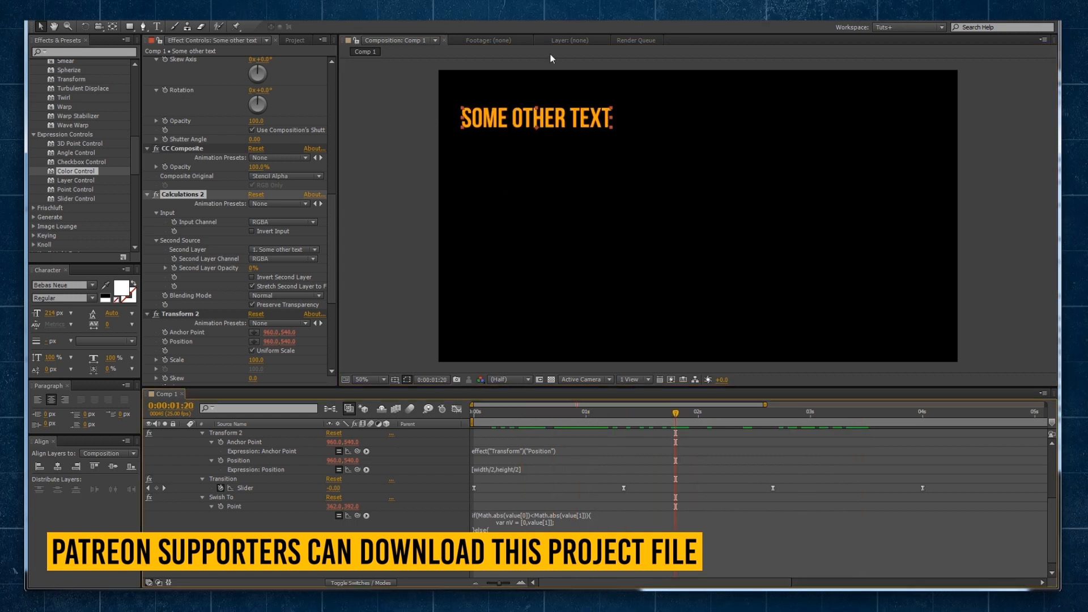
Collapse the text layer's properties in the timeline and deselect the layer.
scroll(372, 456, "up", 4)
left_click(184, 433)
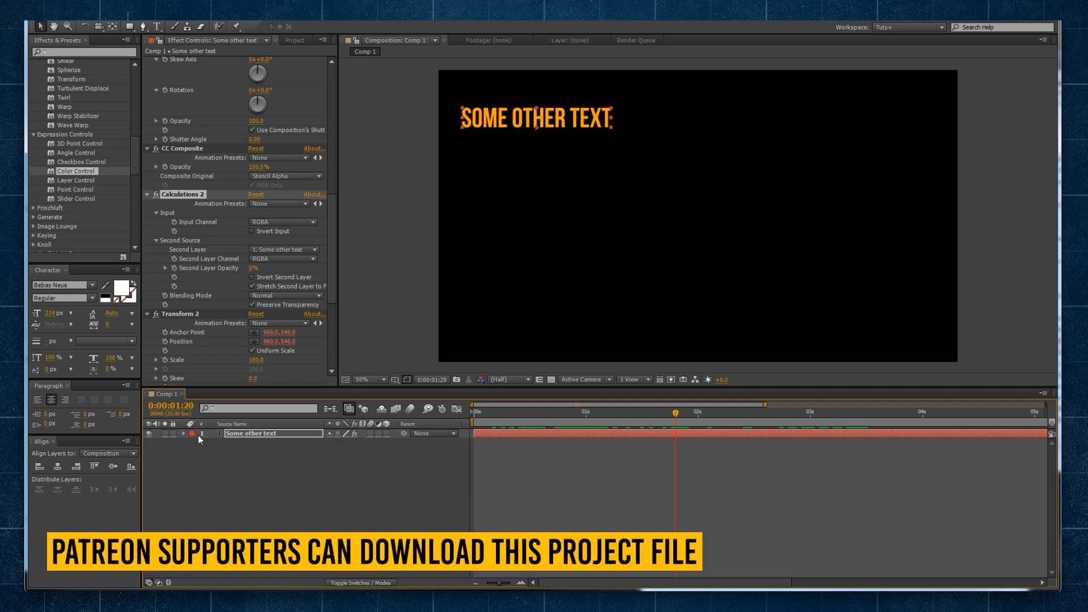
left_click(235, 434)
left_click(286, 465)
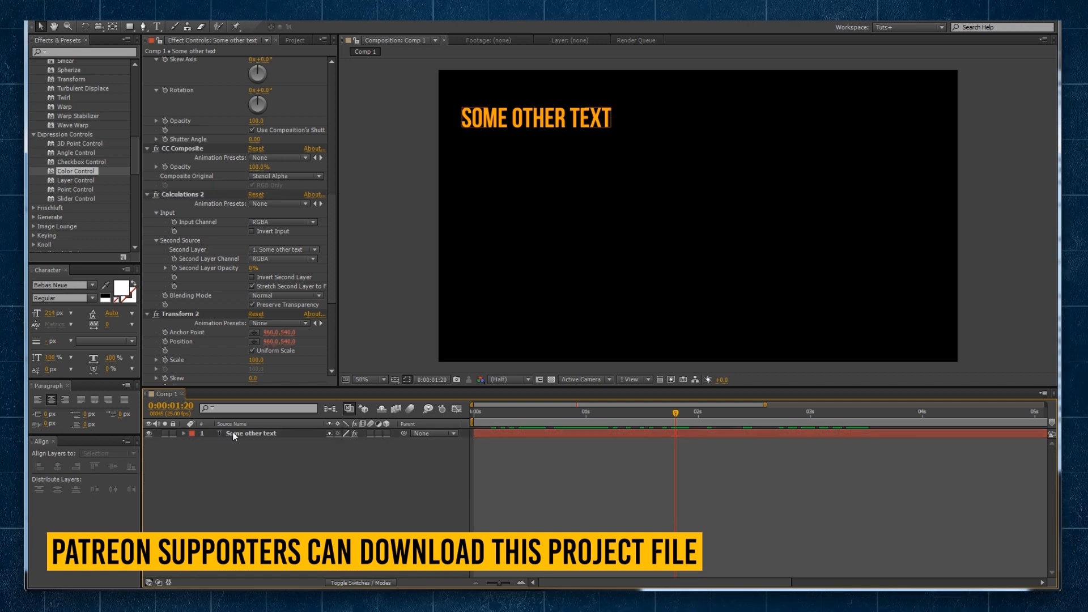